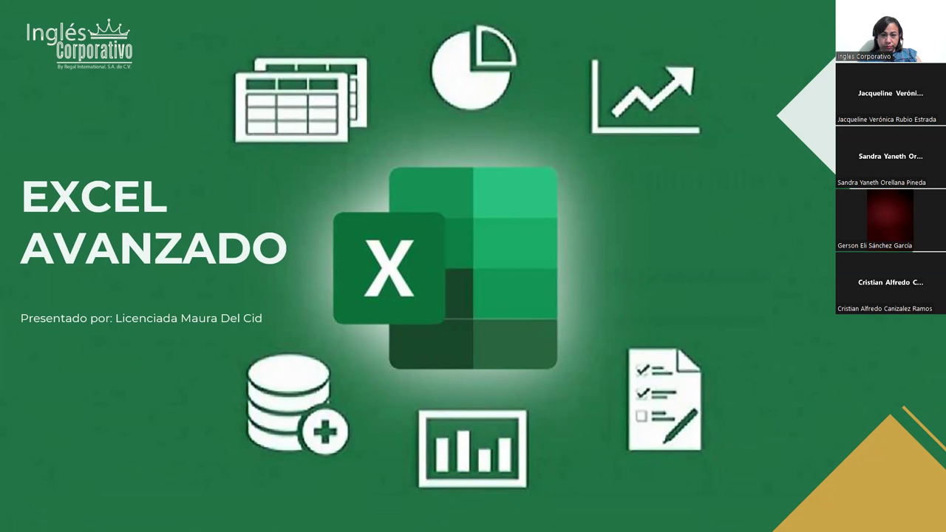
Advance the slideshow from the SESIÓN 15 title slide to the AGENDA slide
key("Right")
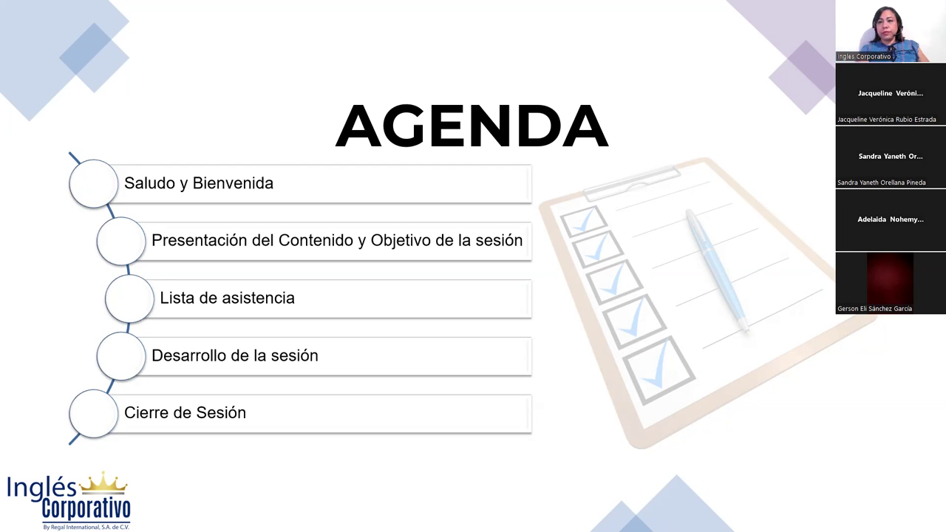
Step through the Contenido and Objetivo slides to reach PROGRAMANDO EN VBA
key("Right")
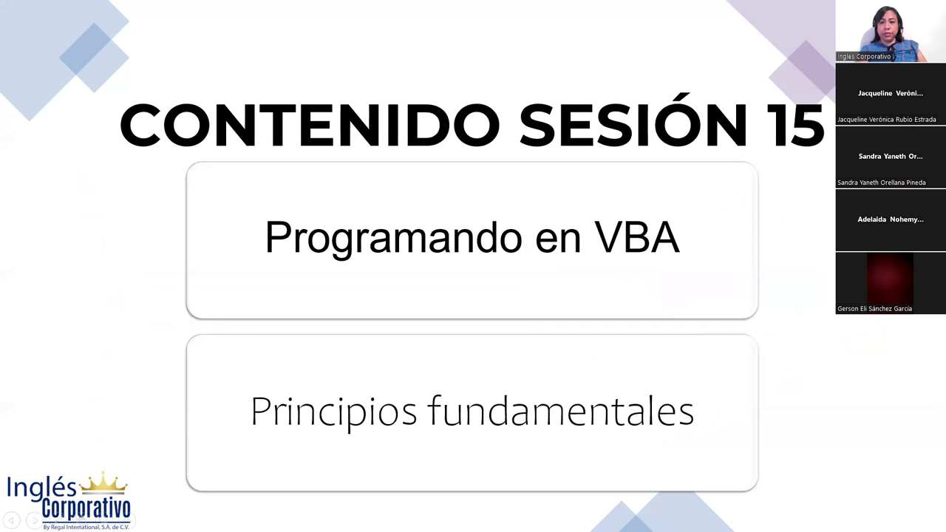
key("Right")
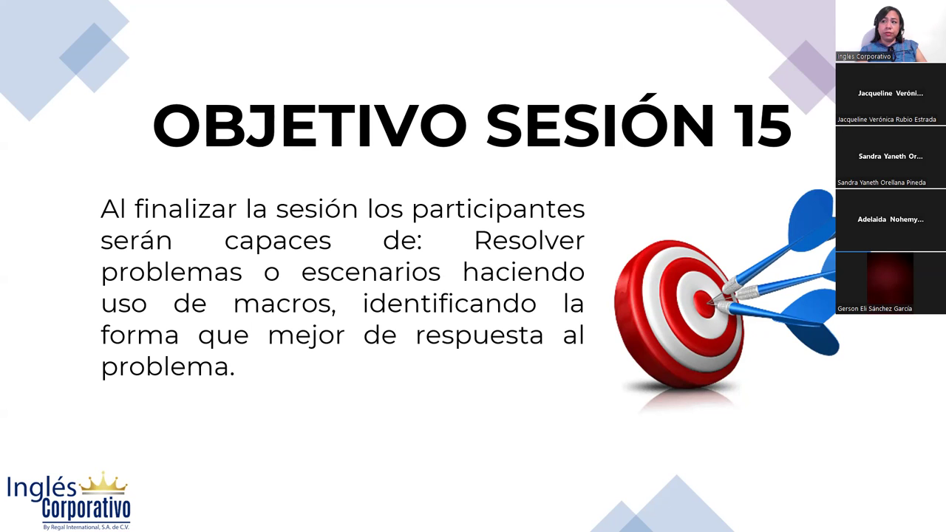
key("Right")
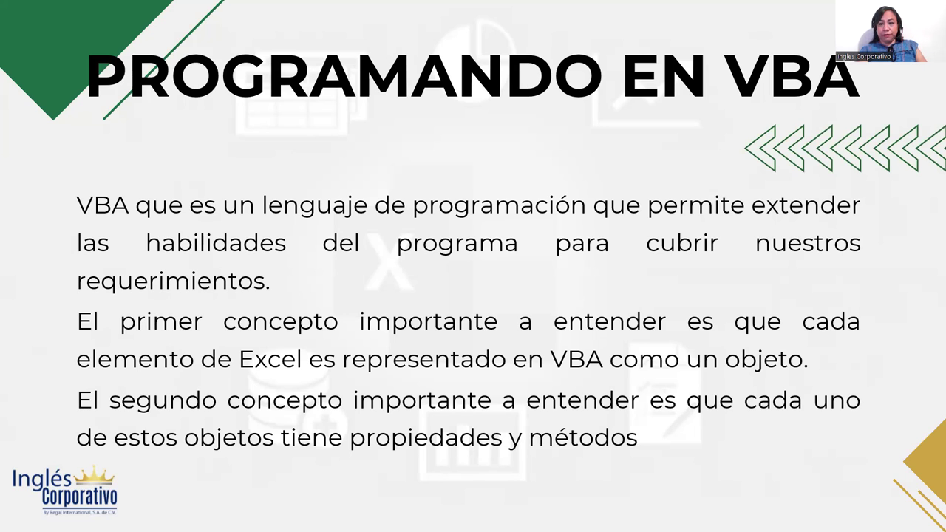
Advance through Propiedades y Métodos to the Editor de Visual Basic slide
key("Right")
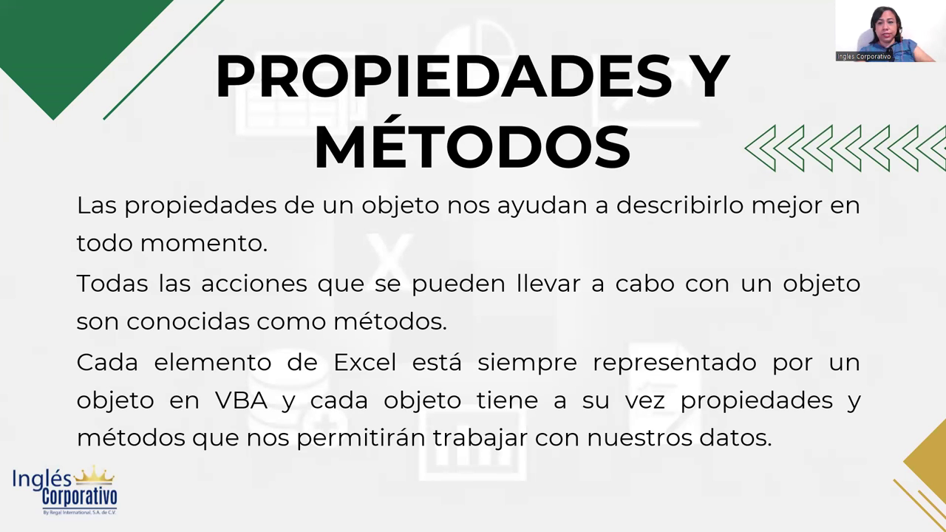
key("Right")
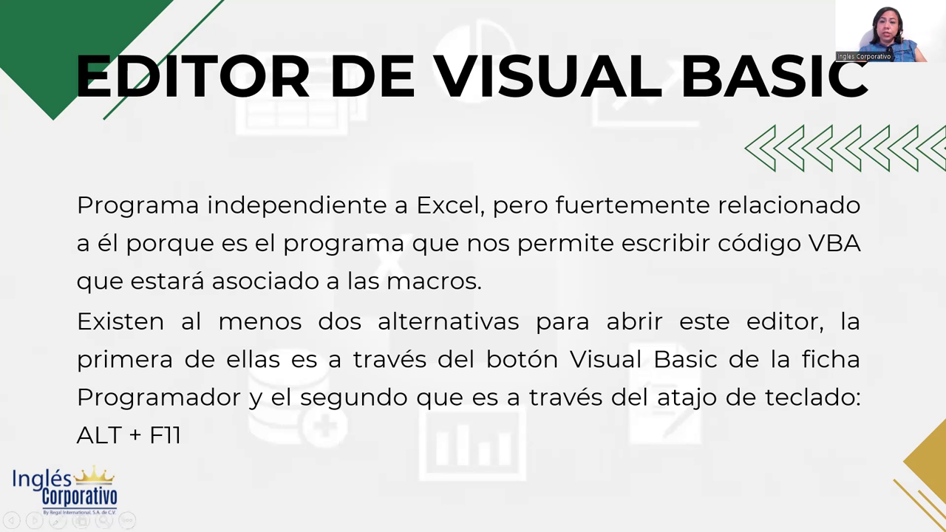
Advance past the editor screenshot slide to the MACRO CON VBA slide
key("Right")
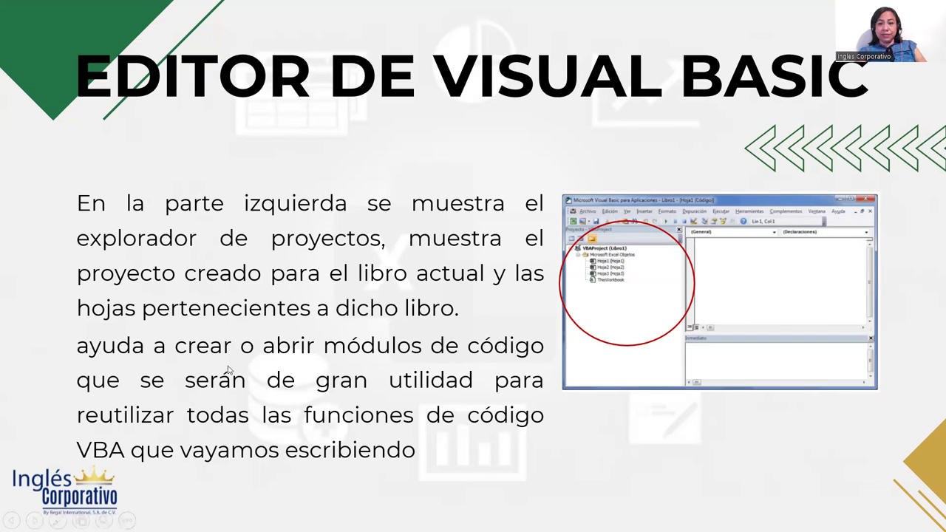
key("Right")
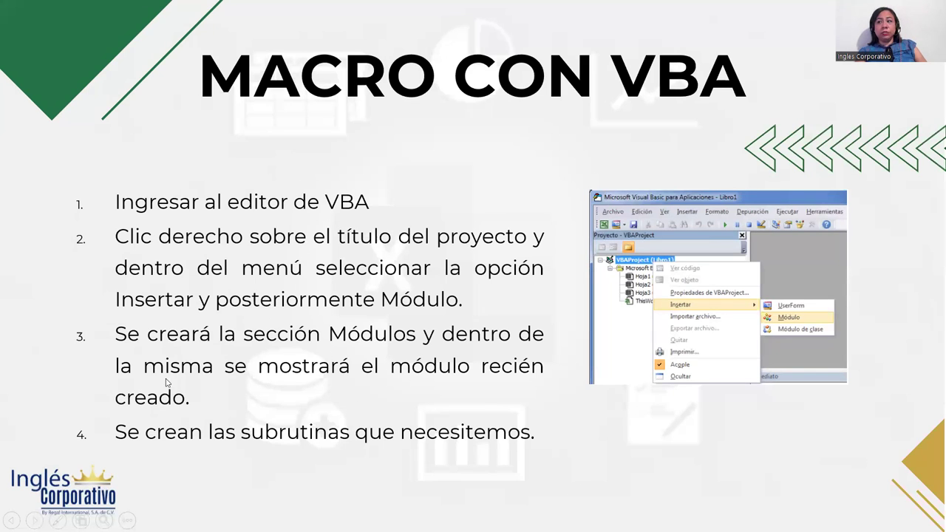
Advance through the Subrutinas slide to the Función MsgBox slide
key("Right")
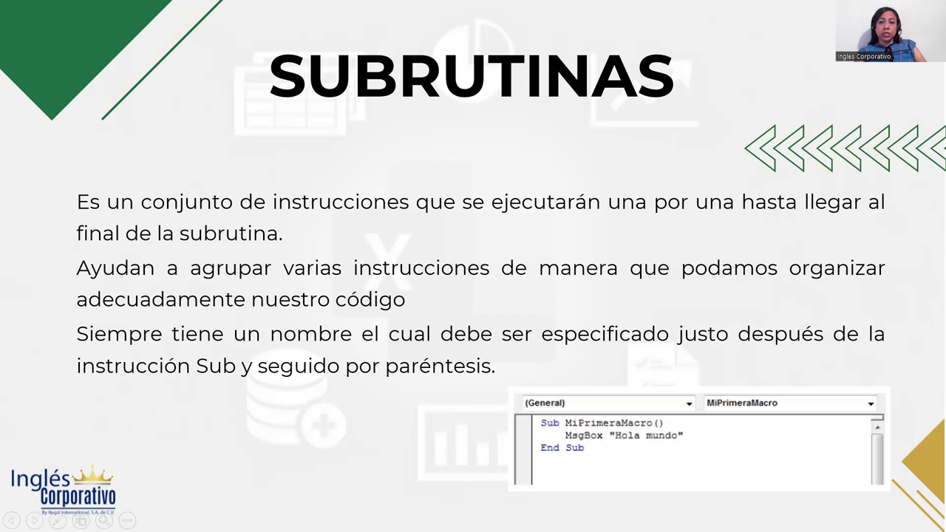
key("Right")
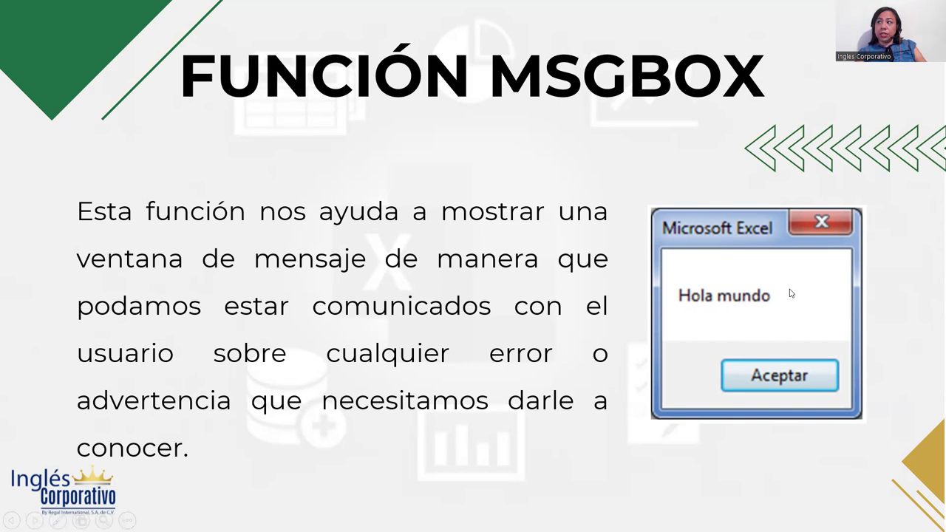
Advance to the table of MsgBox button constants such as vbOKOnly and vbYesNoCancel
key("Right")
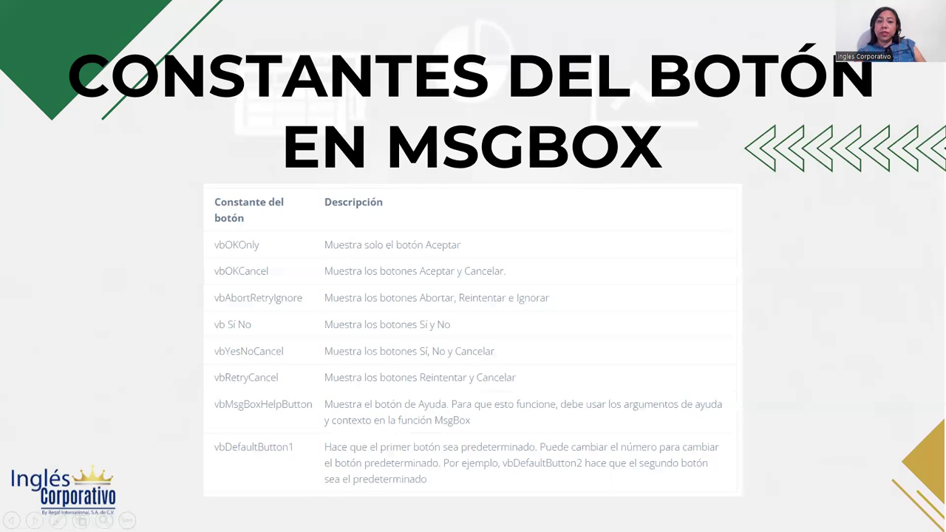
Move from the button constants table to the DESARROLLO slide
key("Right")
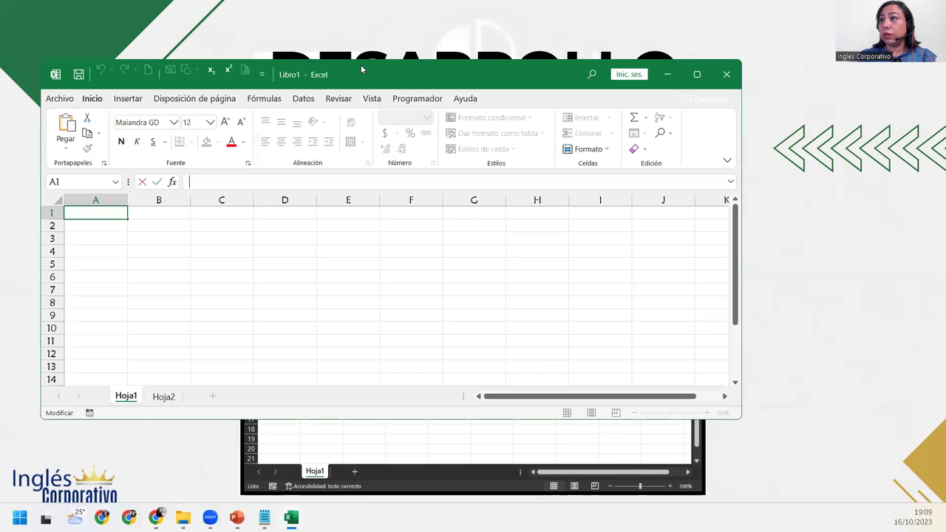
Maximize the Excel window showing the blank workbook Libro1
double_click(361, 65)
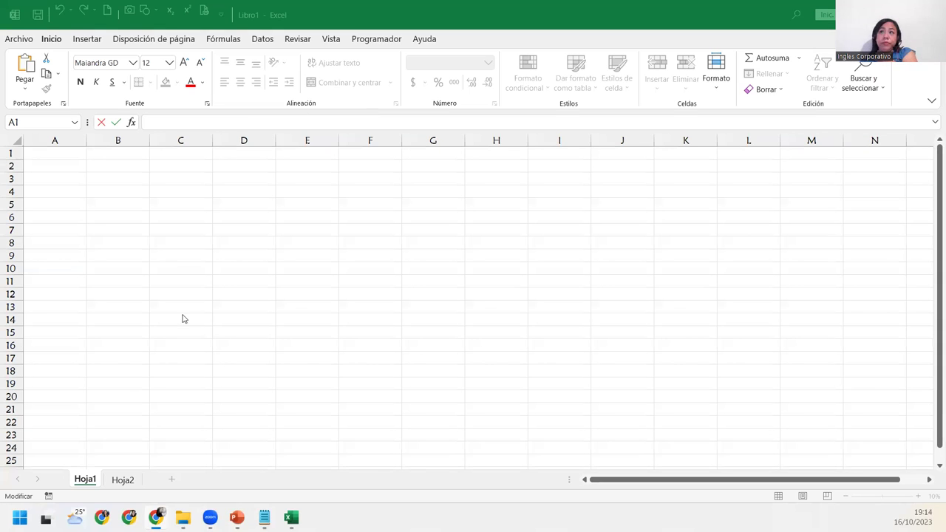
Focus the Libro1 worksheet and select cell A1
left_click(73, 154)
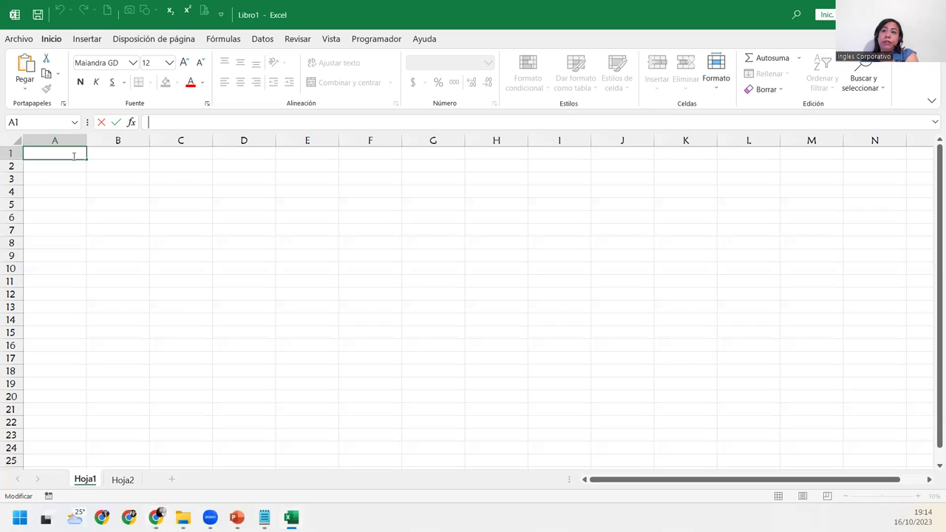
left_click(90, 200)
left_click(64, 155)
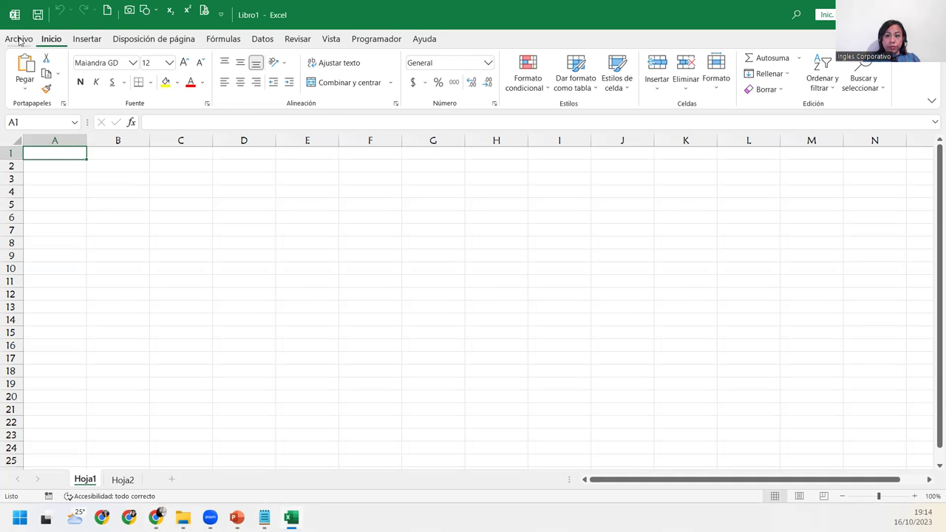
In Save As, browse to Inglés Corporativo > G6-EXA-7-8-PM-10-23 > Prácticas
left_click(19, 41)
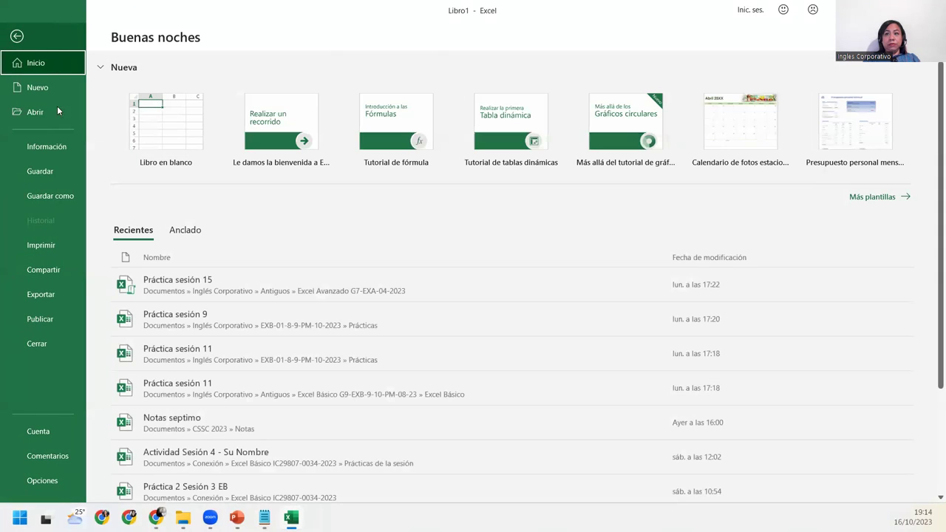
left_click(63, 197)
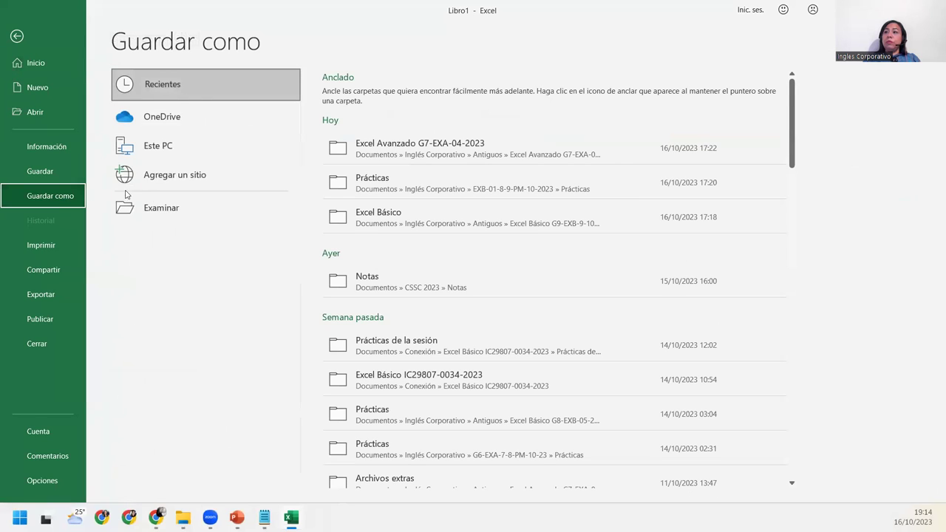
left_click(150, 196)
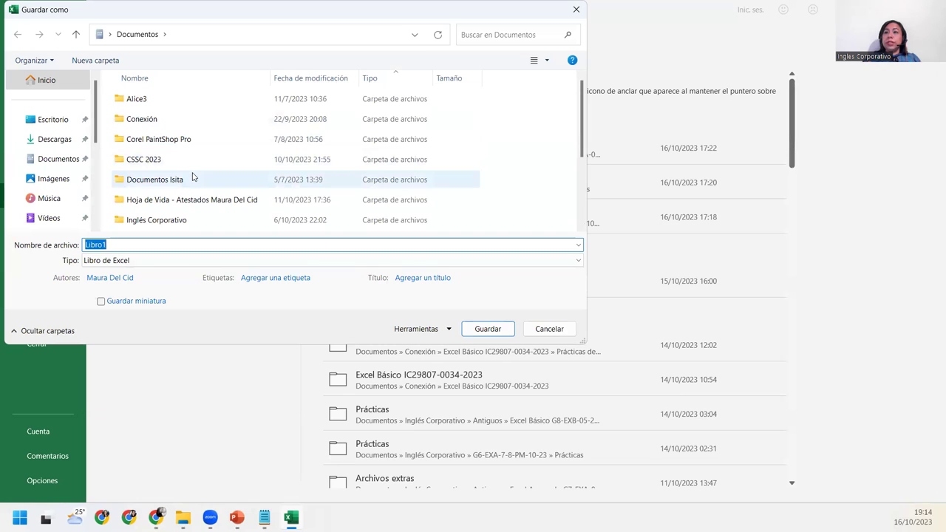
left_click(168, 220)
double_click(168, 220)
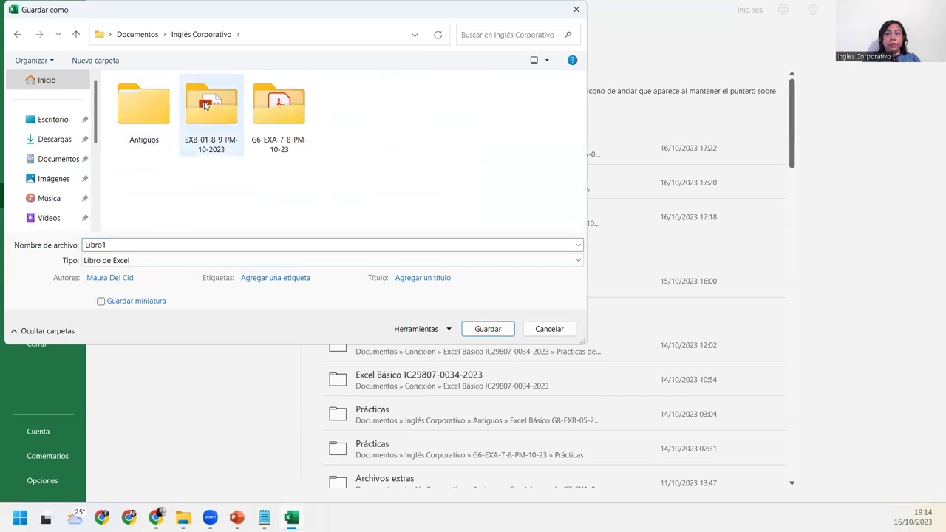
double_click(255, 107)
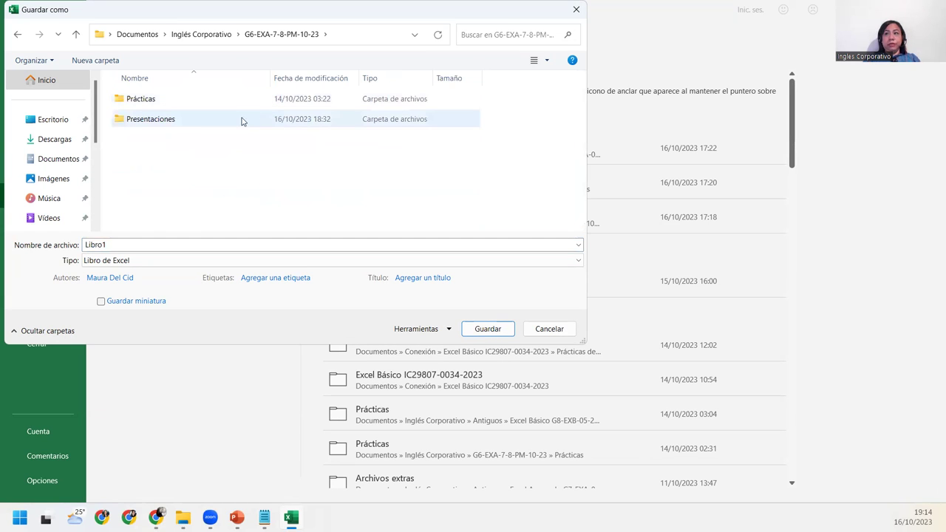
double_click(165, 97)
scroll(258, 202, "down", 3)
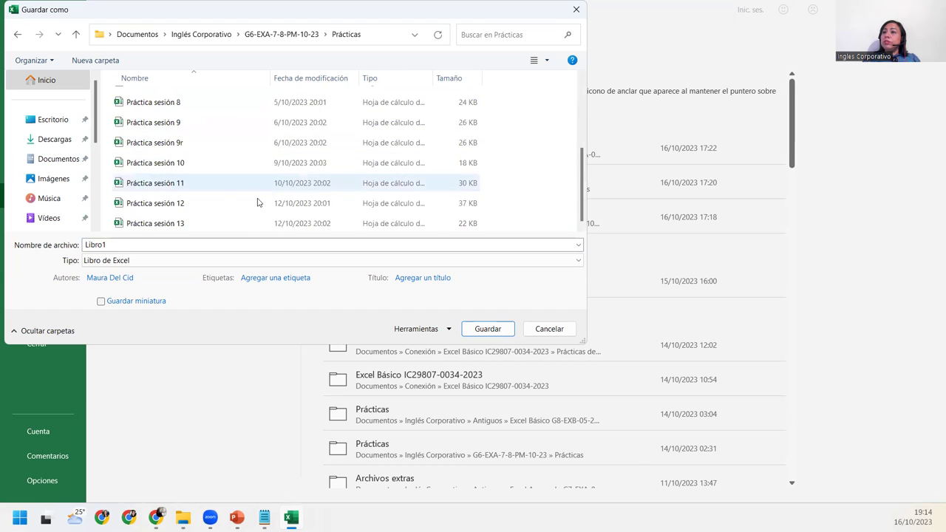
Save the file as 'Práctica sesión 15' in macro-enabled workbook format
left_click(196, 224)
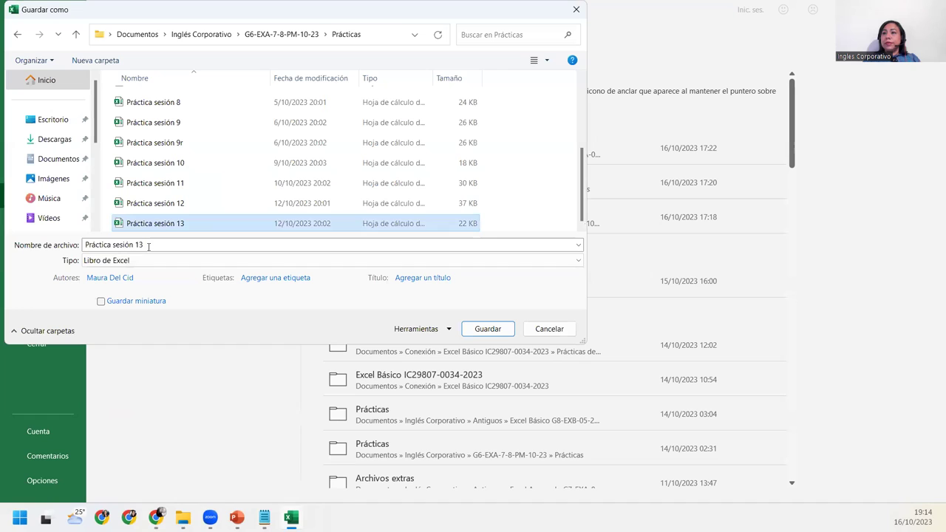
double_click(148, 245)
left_click(147, 246)
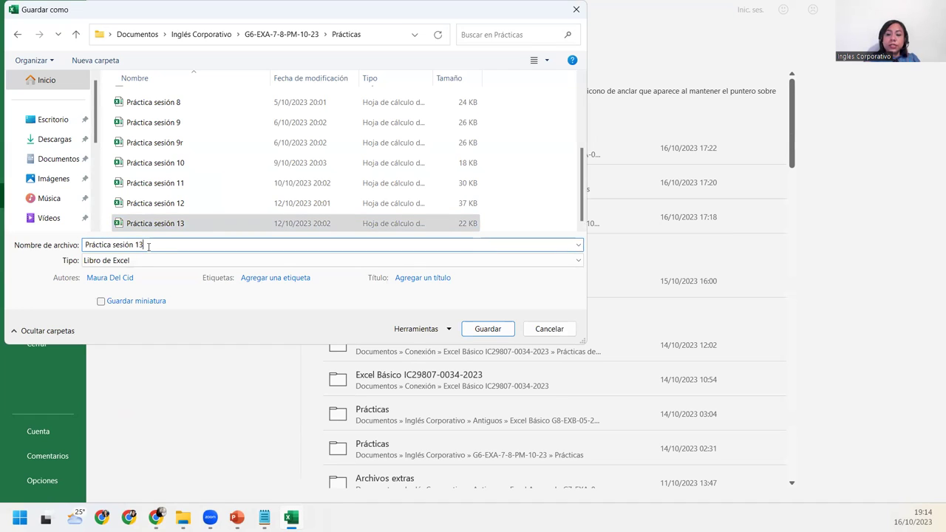
key("BackSpace")
type("5")
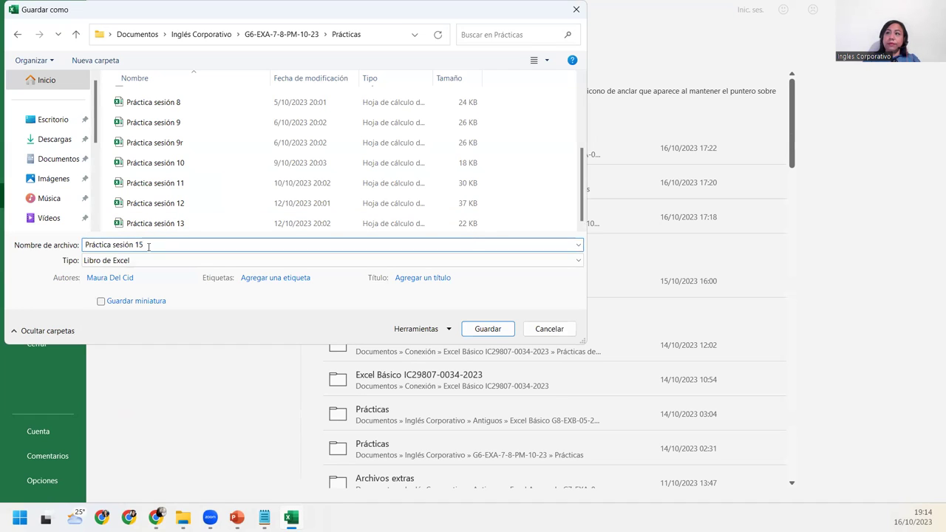
left_click(147, 263)
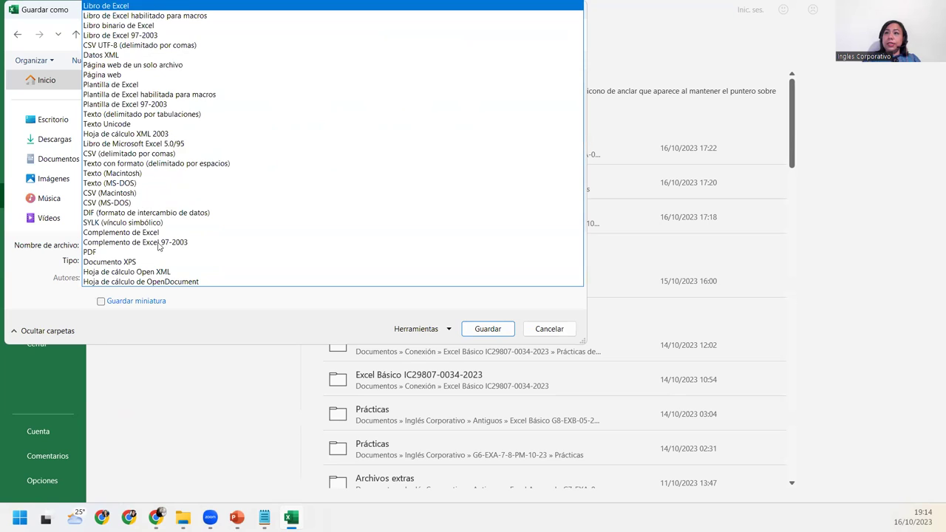
left_click(204, 16)
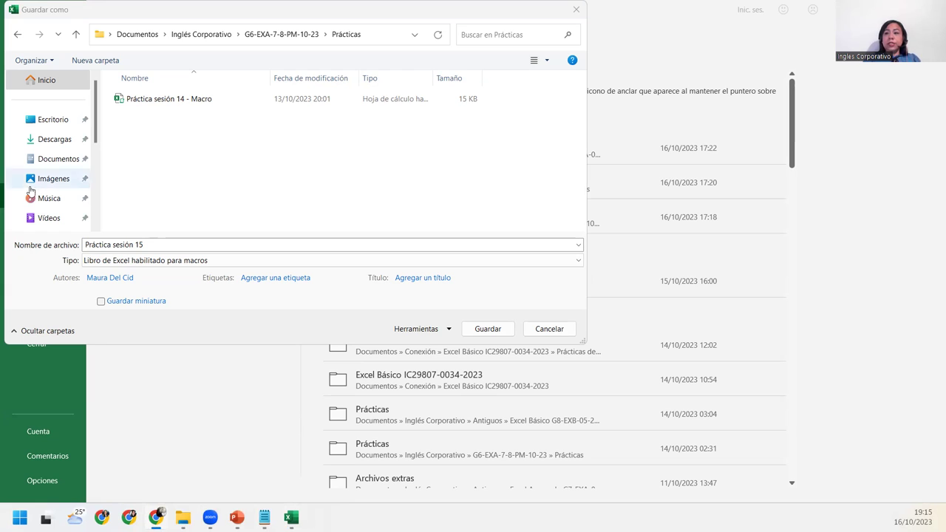
left_click(478, 329)
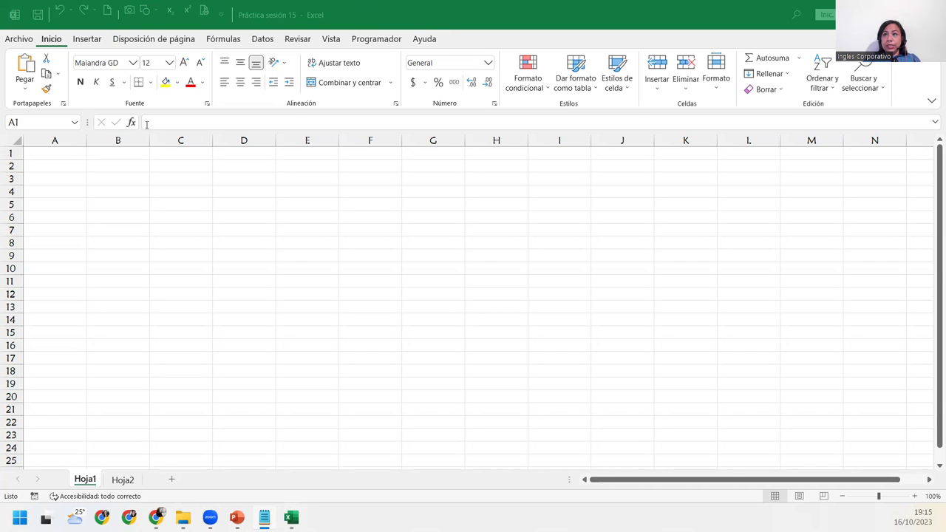
From the Programador tab in Práctica sesión 15, launch the Visual Basic editor
left_click(369, 37)
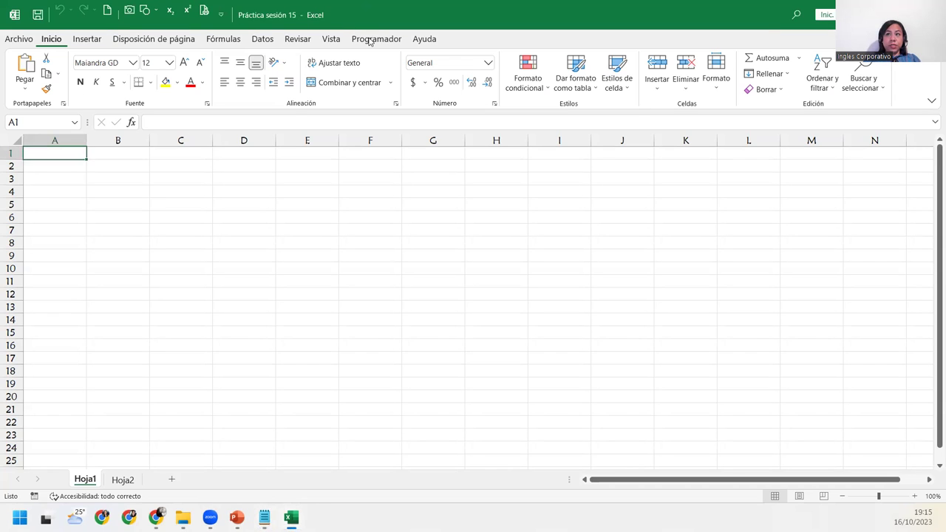
left_click(369, 38)
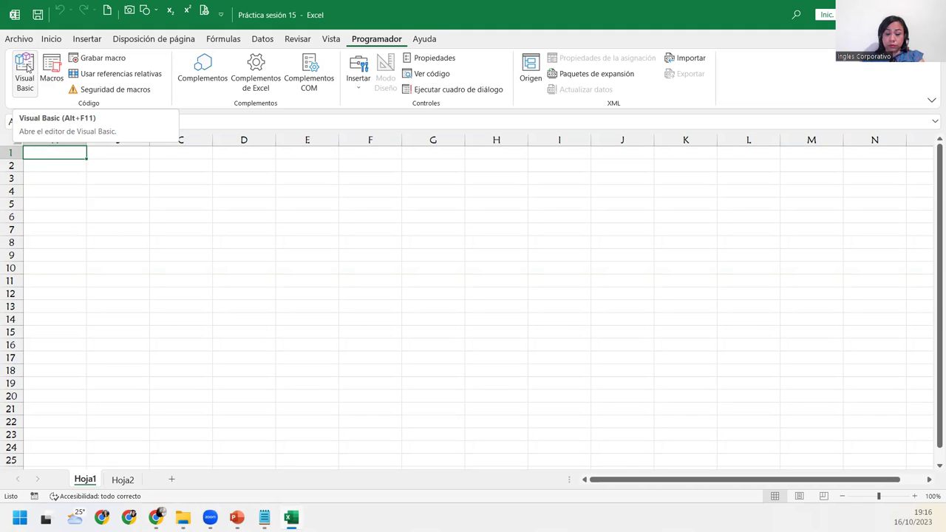
left_click(25, 77)
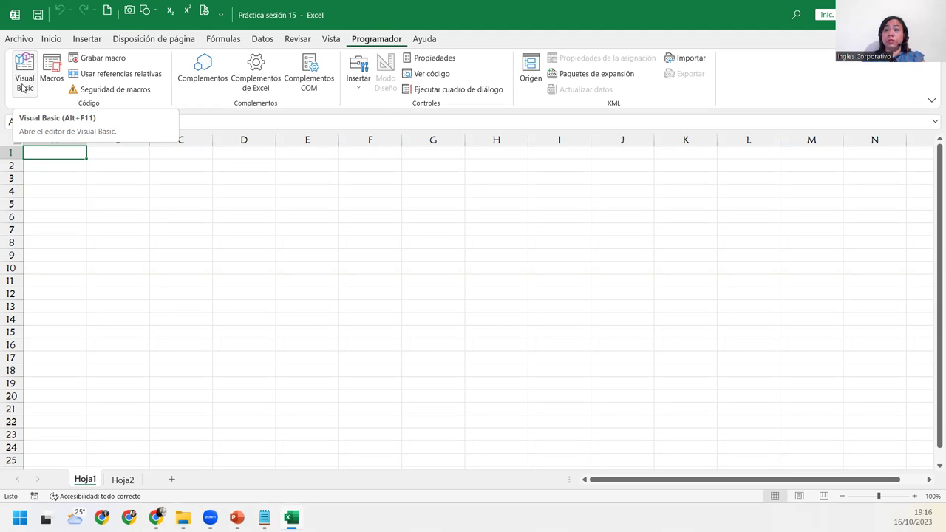
left_click(23, 88)
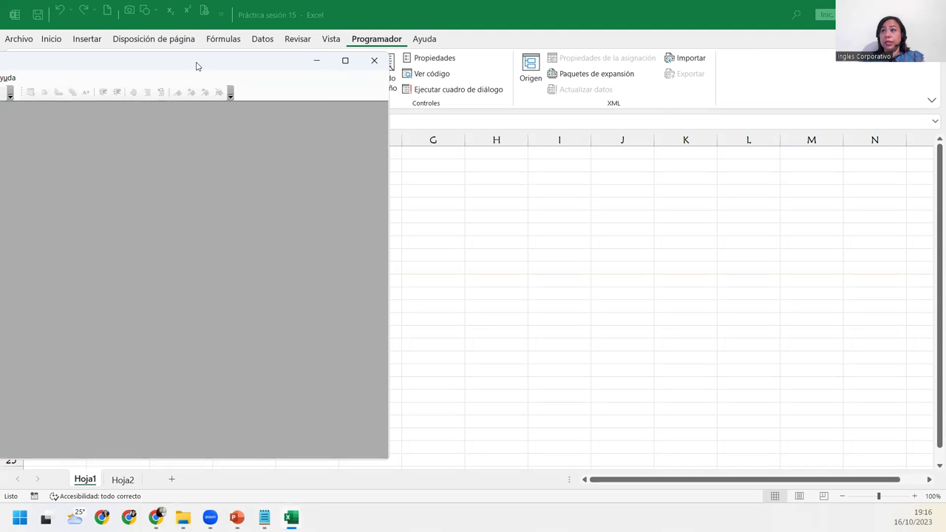
Maximize the VBA editor window and select the Práctica sesión 15.xlsm project
double_click(458, 57)
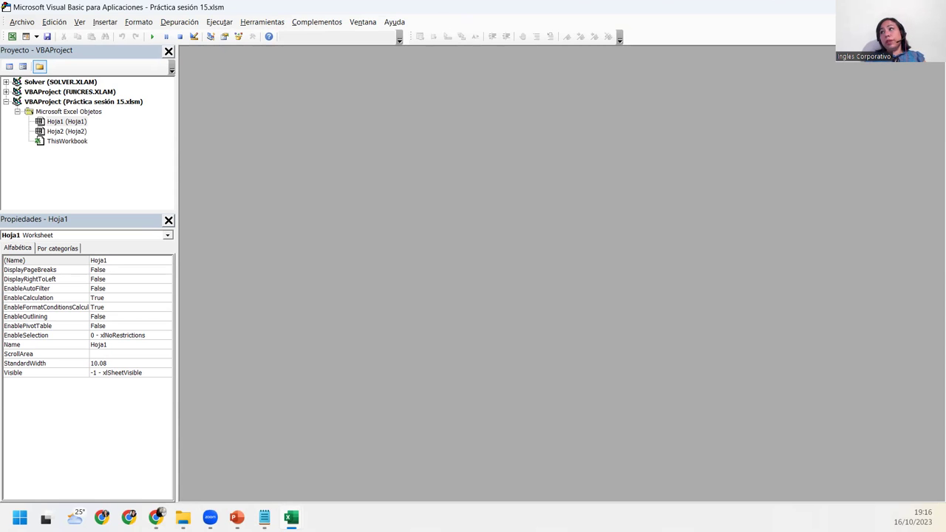
left_click(909, 6)
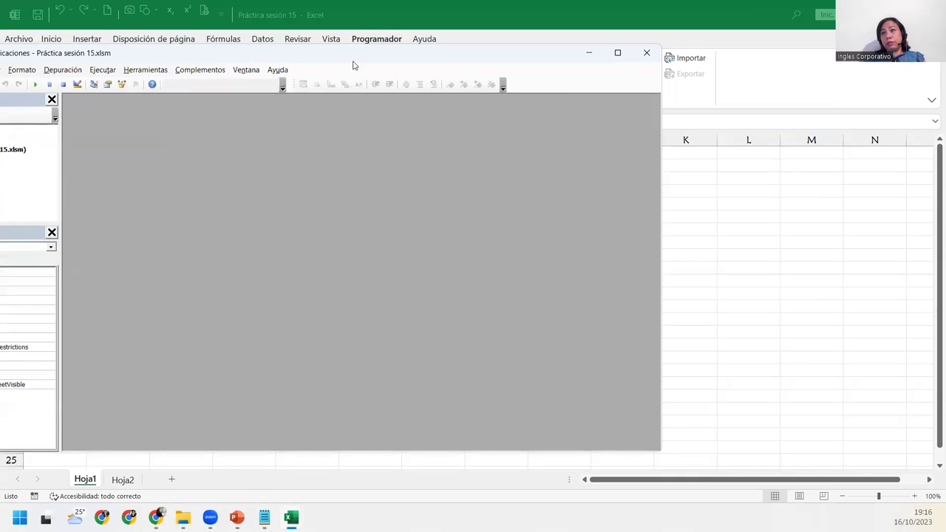
left_click_drag(365, 57, 555, 66)
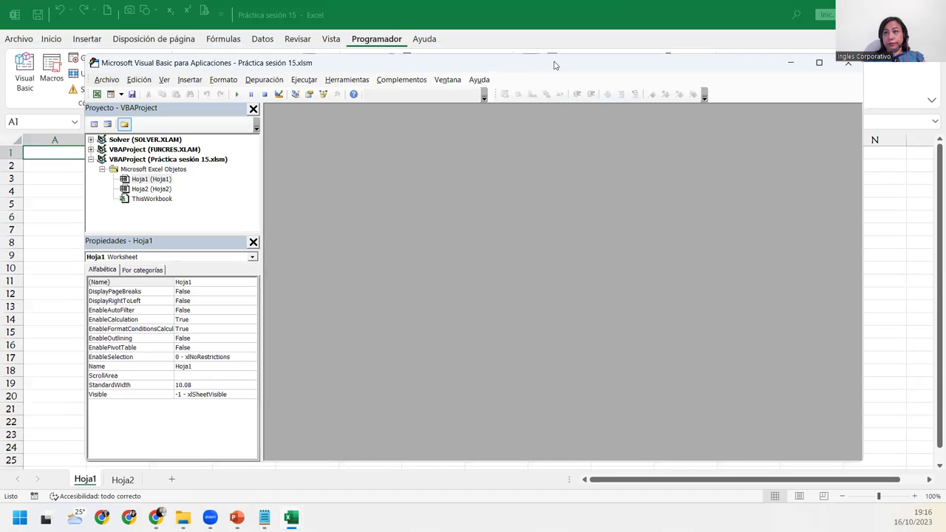
left_click(819, 63)
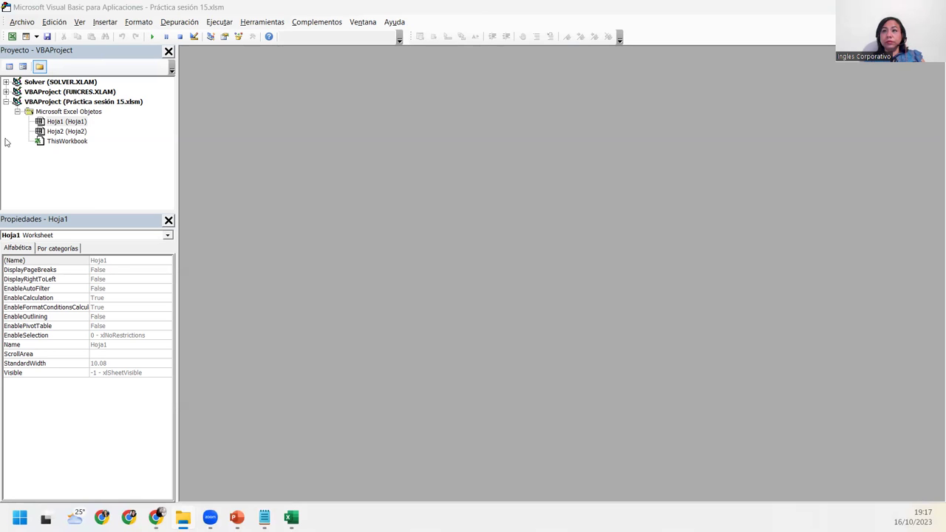
left_click(54, 102)
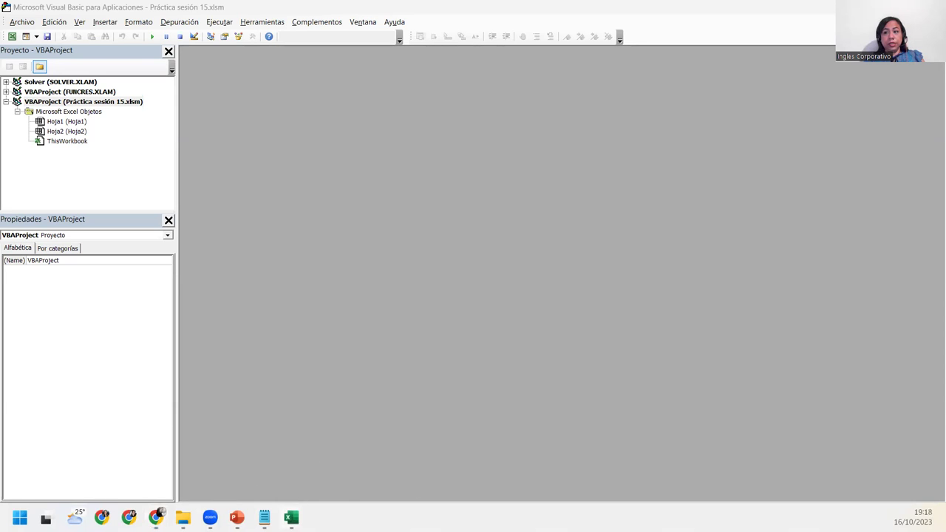
mouse_move(291, 518)
left_click(243, 468)
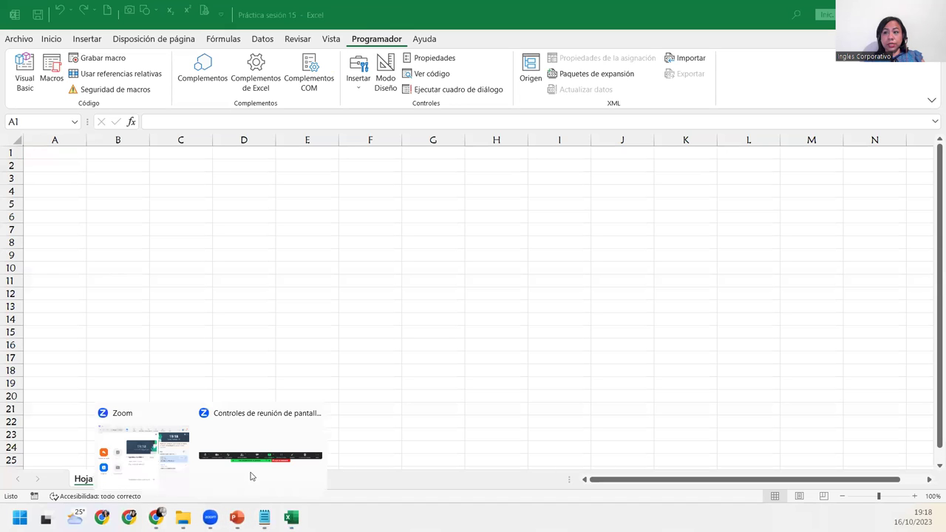
mouse_move(291, 517)
left_click(343, 463)
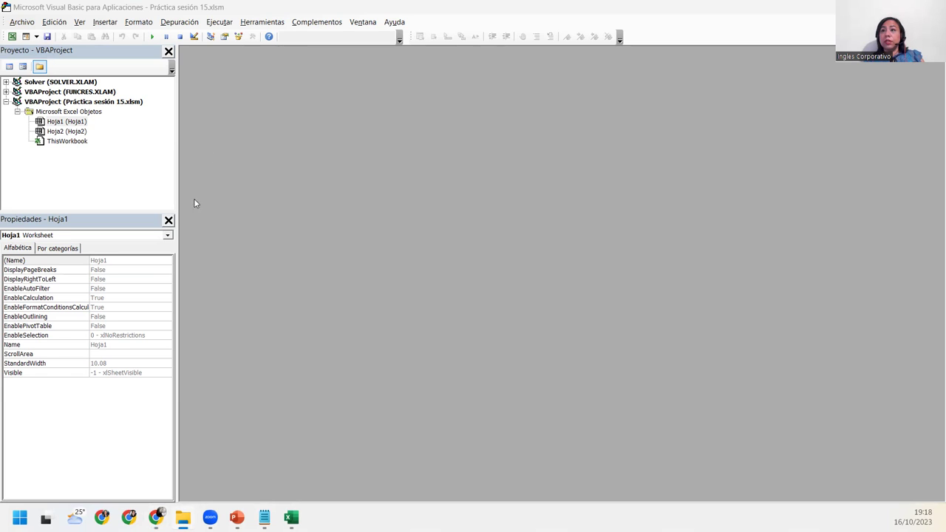
left_click(86, 25)
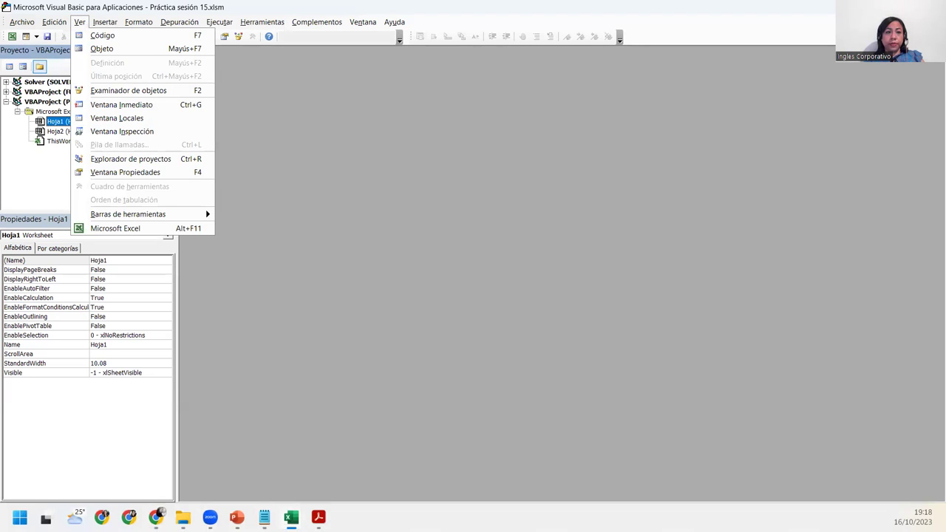
key("Escape")
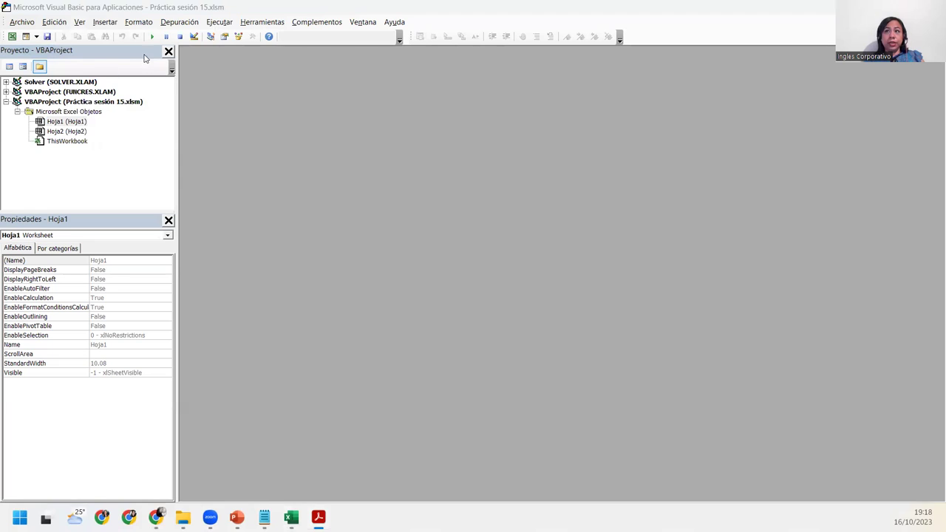
left_click(81, 23)
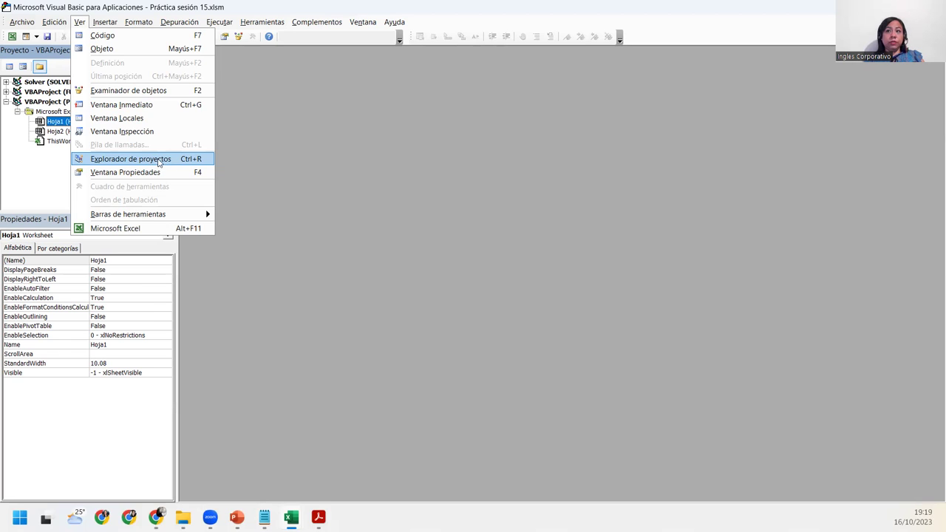
left_click(174, 159)
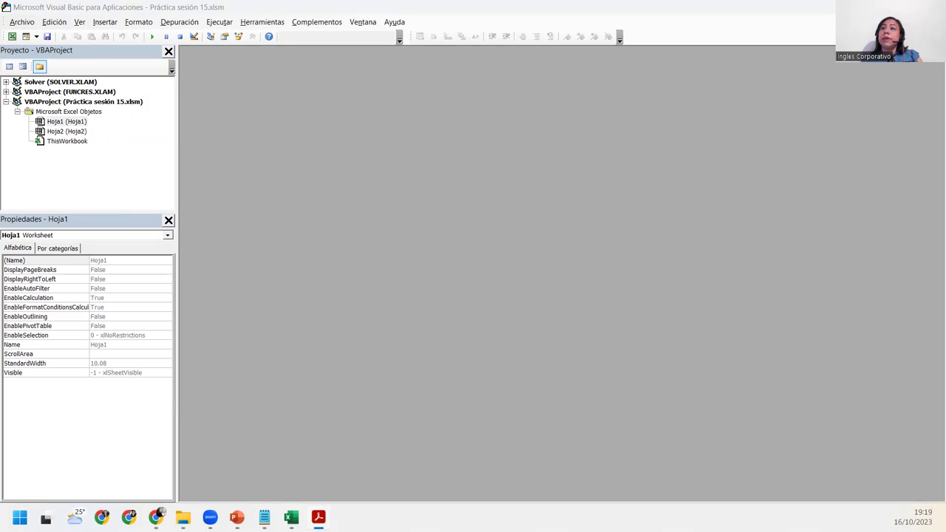
left_click(85, 24)
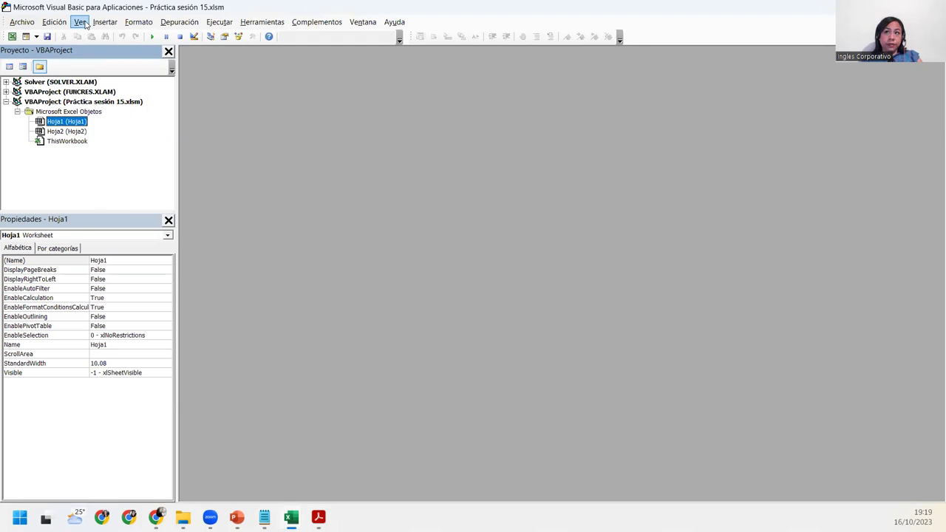
left_click(85, 23)
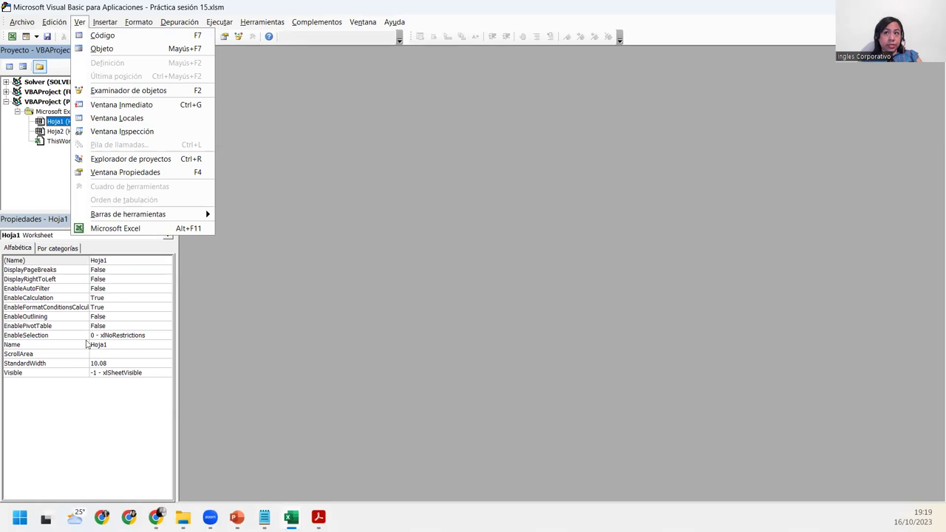
key("Escape")
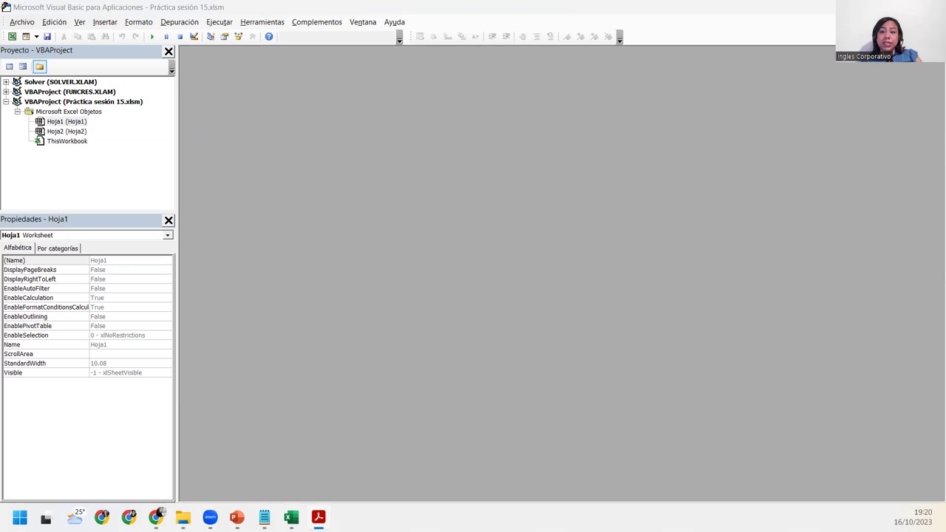
In Excel, delete sheet Hoja2, confirming with Eliminar, so only Hoja1 remains
mouse_move(295, 501)
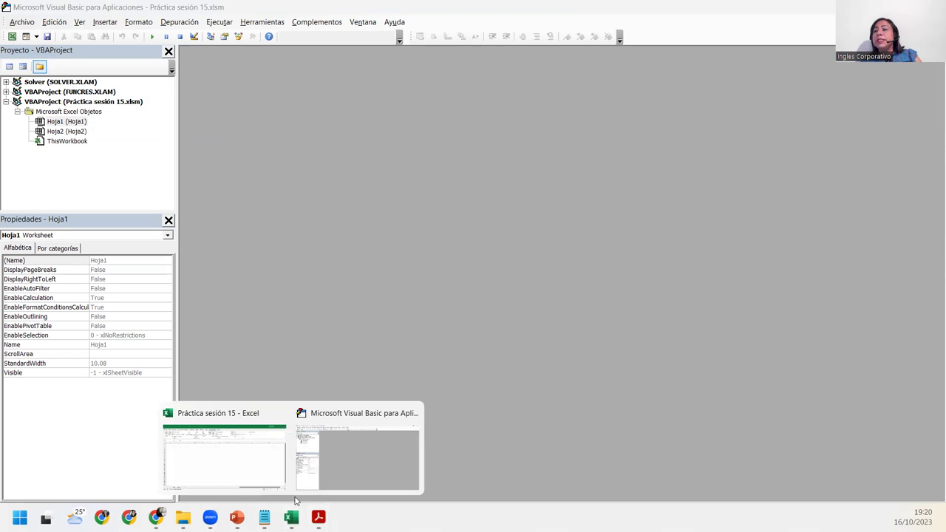
left_click(252, 485)
left_click(124, 482)
right_click(124, 482)
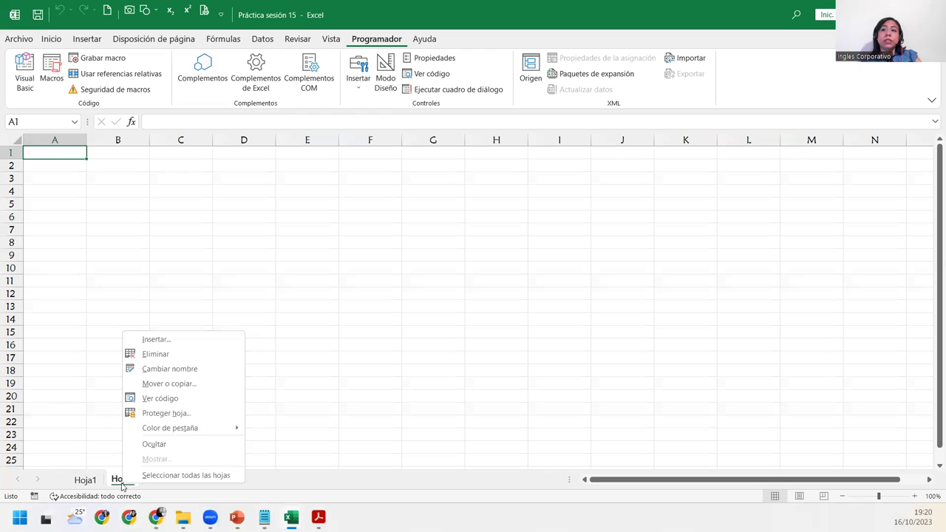
left_click(157, 357)
left_click(448, 290)
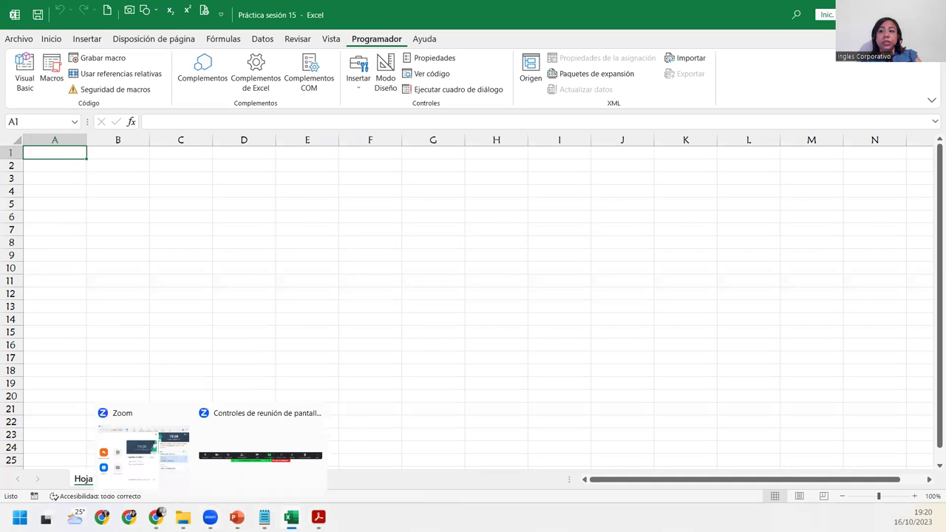
Bring the Visual Basic editor back in front from Excel's taskbar preview
mouse_move(291, 517)
left_click(335, 467)
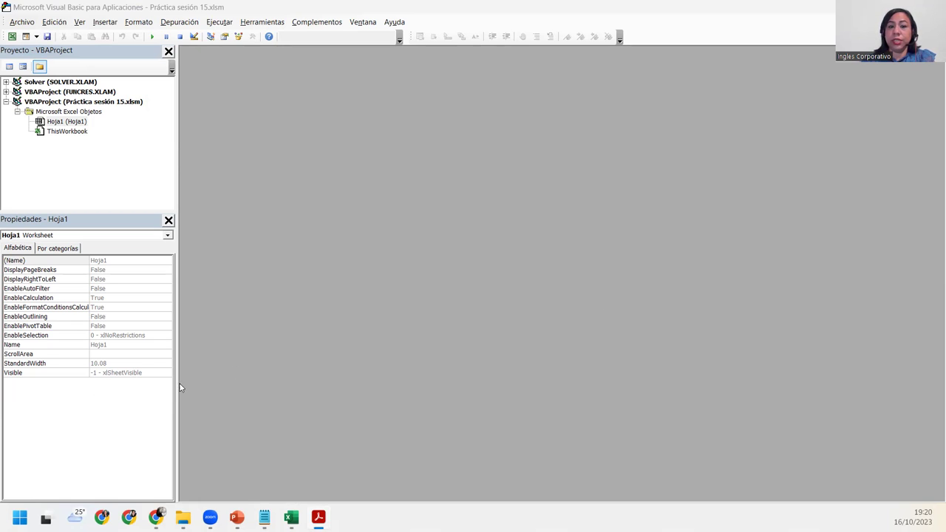
Insert a new standard module, Módulo1, into the Práctica sesión 15.xlsm project
left_click(103, 102)
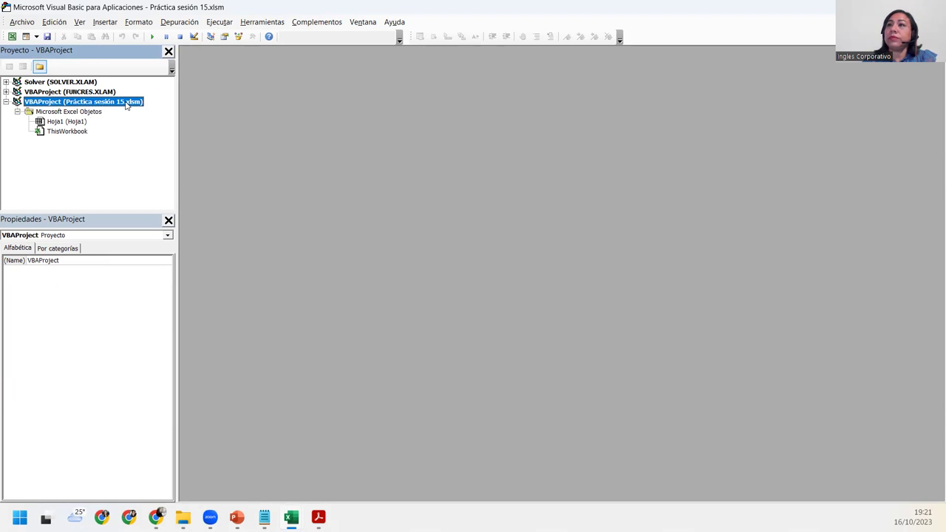
right_click(126, 104)
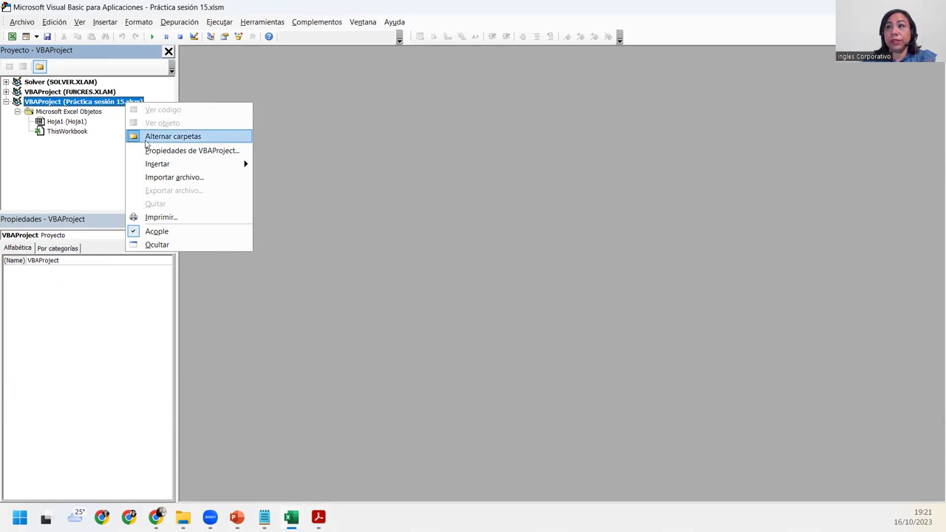
mouse_move(169, 166)
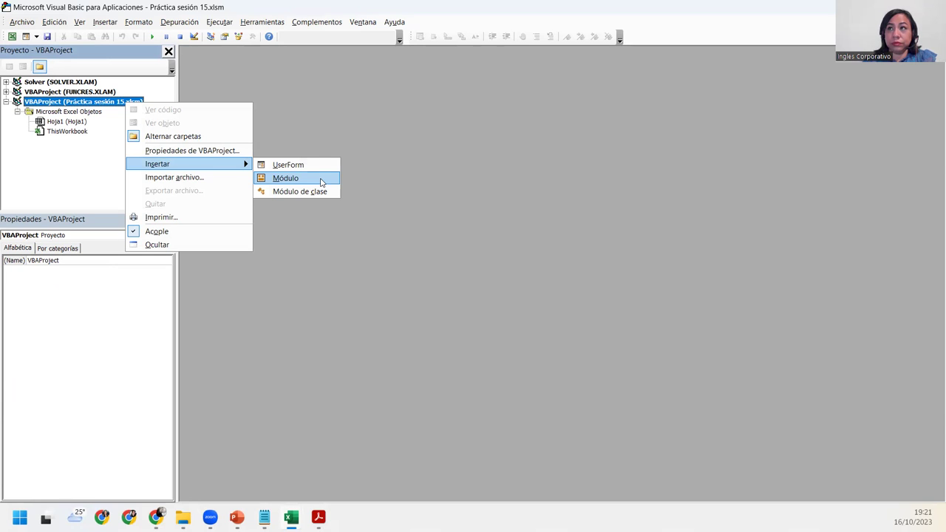
left_click(321, 180)
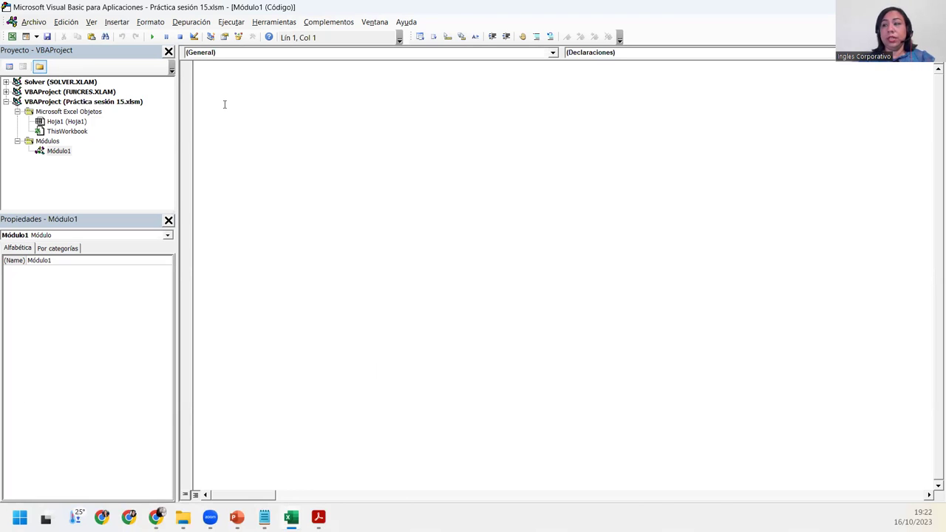
Write Sub Miprimermensaje() with MsgBox "Hola Mundo" and run it with F5
type("Sub")
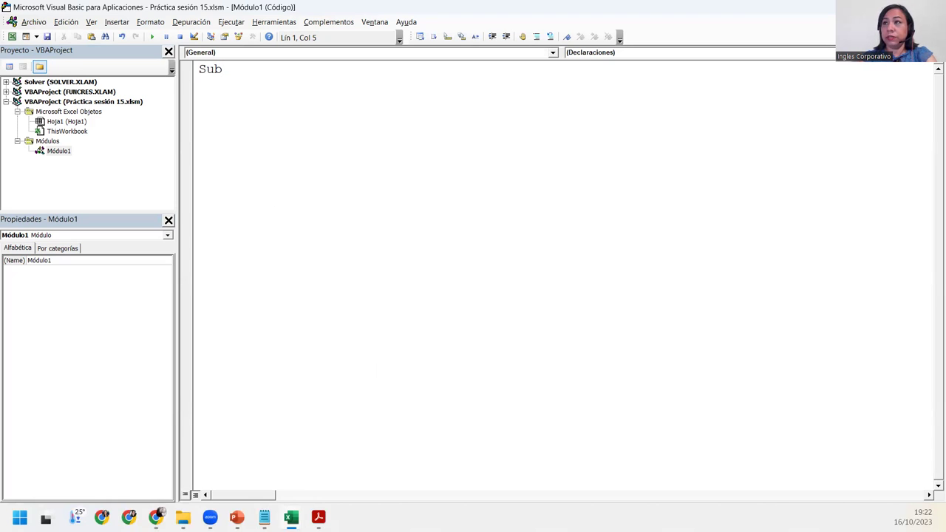
type(" Miprimermensaje()")
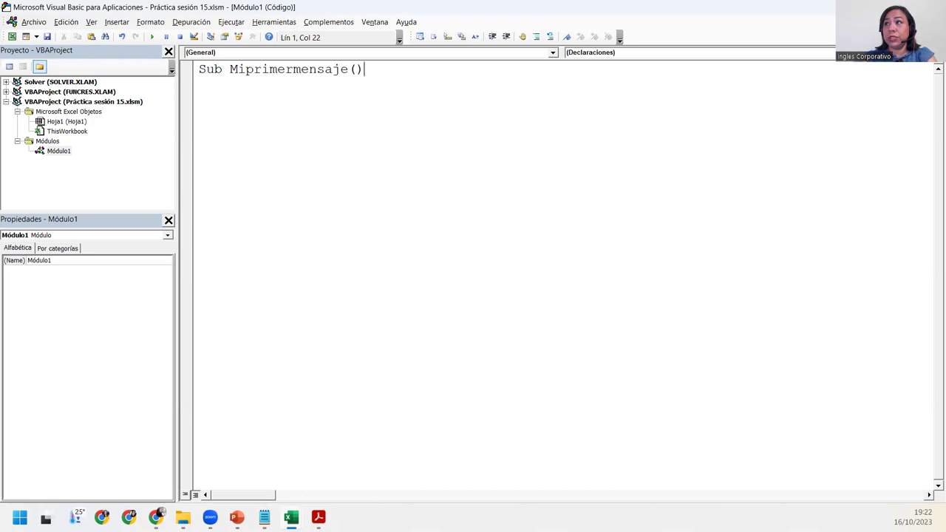
key("Return")
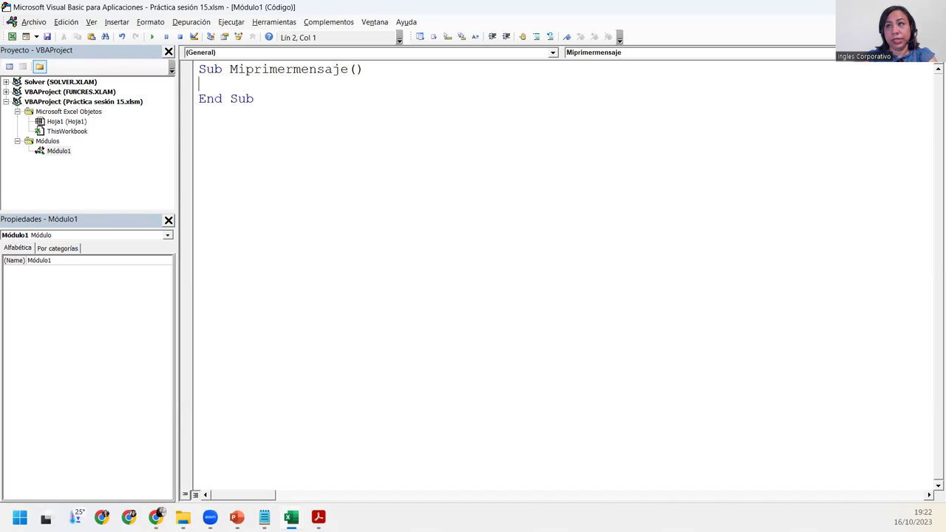
key("Tab")
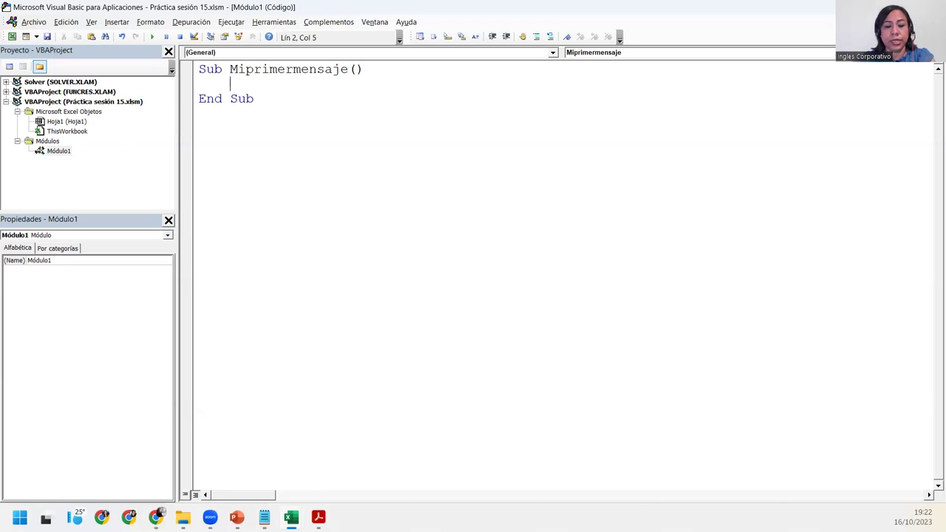
key("ctrl+space")
type("msg")
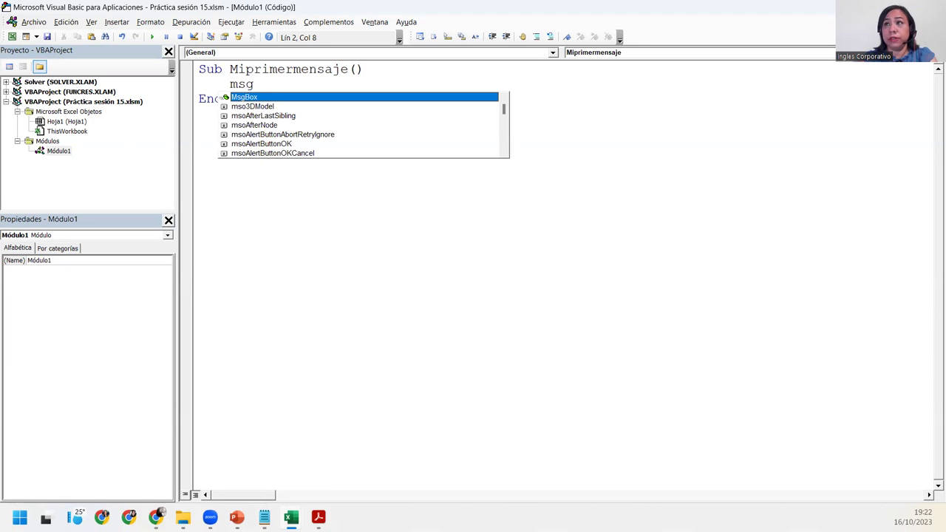
key("Tab")
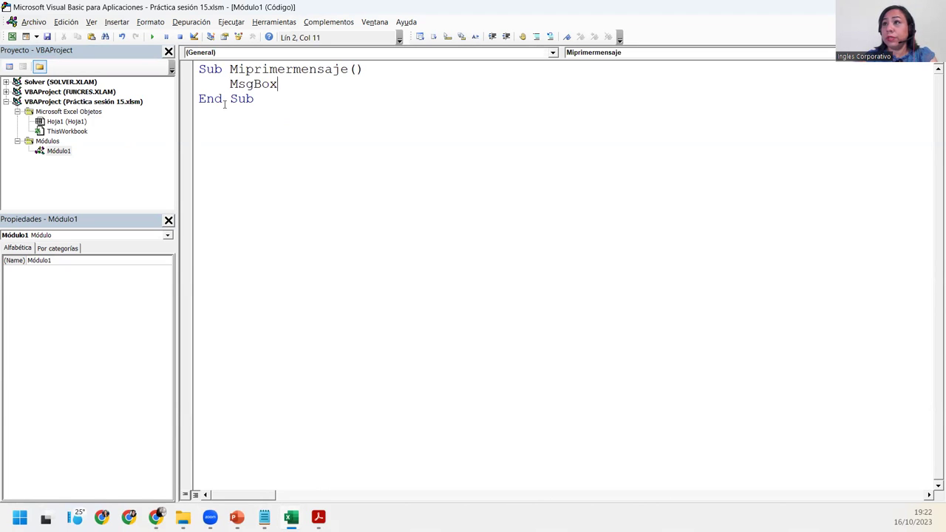
type("\"Hola Mundo\"")
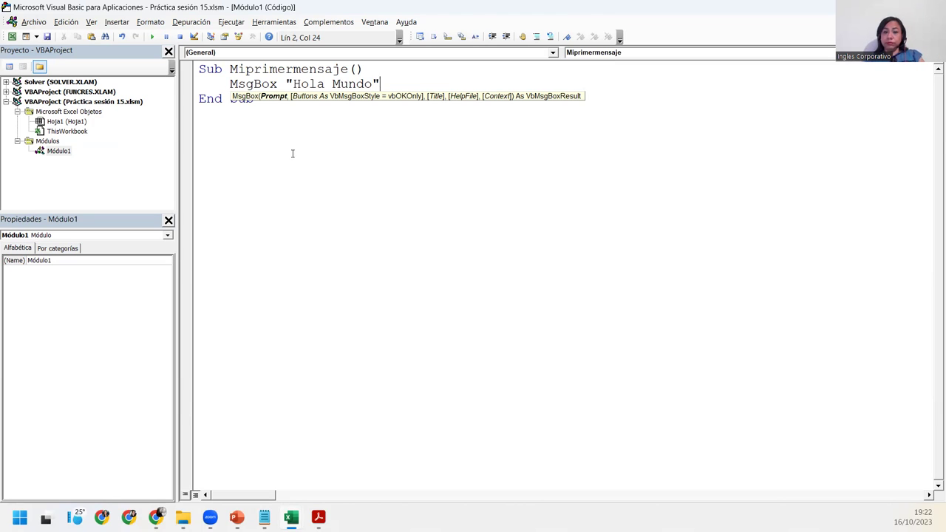
key("F5")
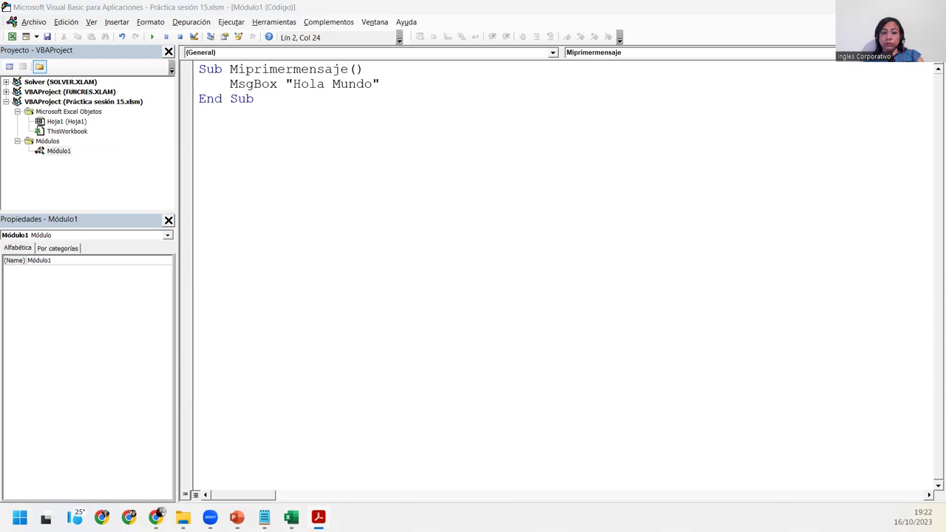
left_click(206, 68)
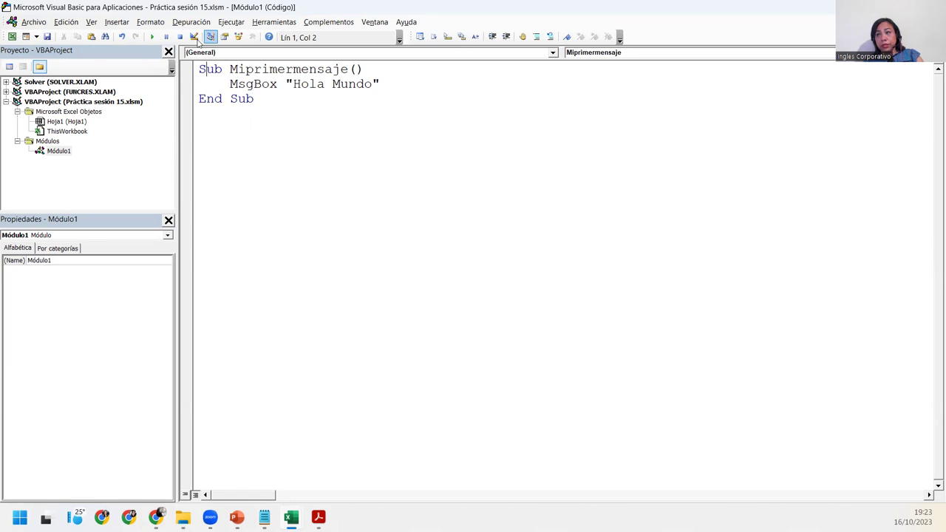
left_click(224, 84)
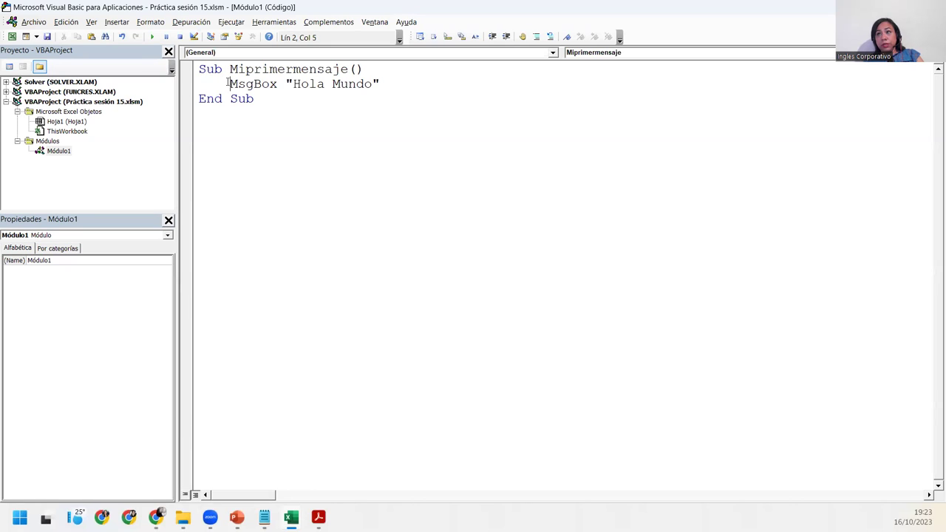
left_click_drag(231, 83, 186, 85)
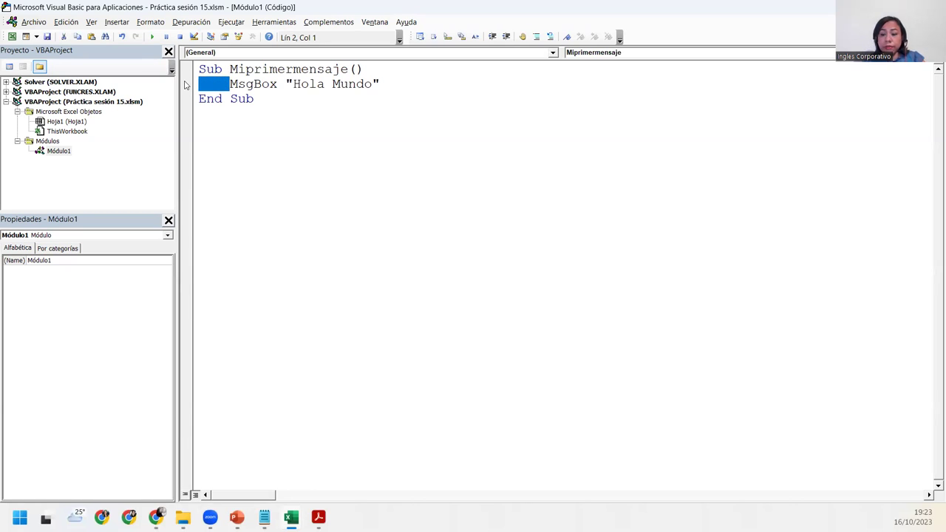
key("Delete")
key("Tab")
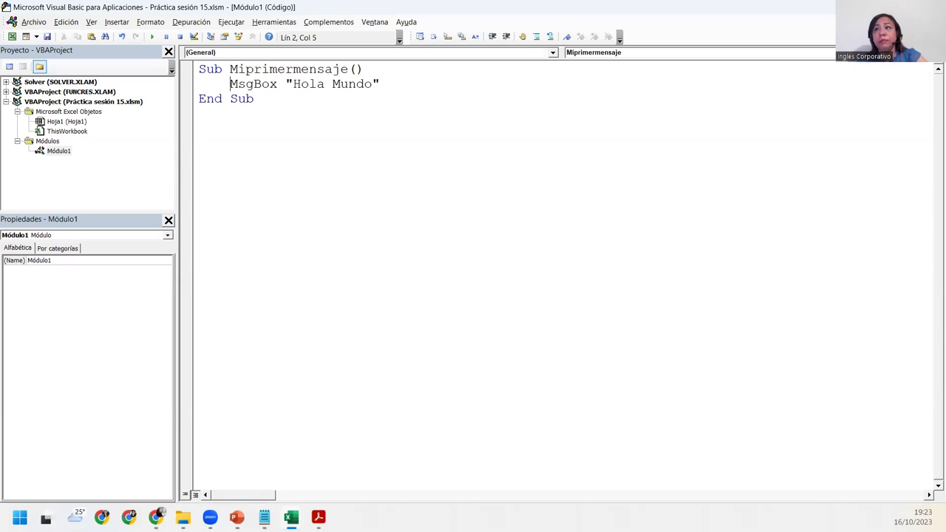
left_click(390, 84)
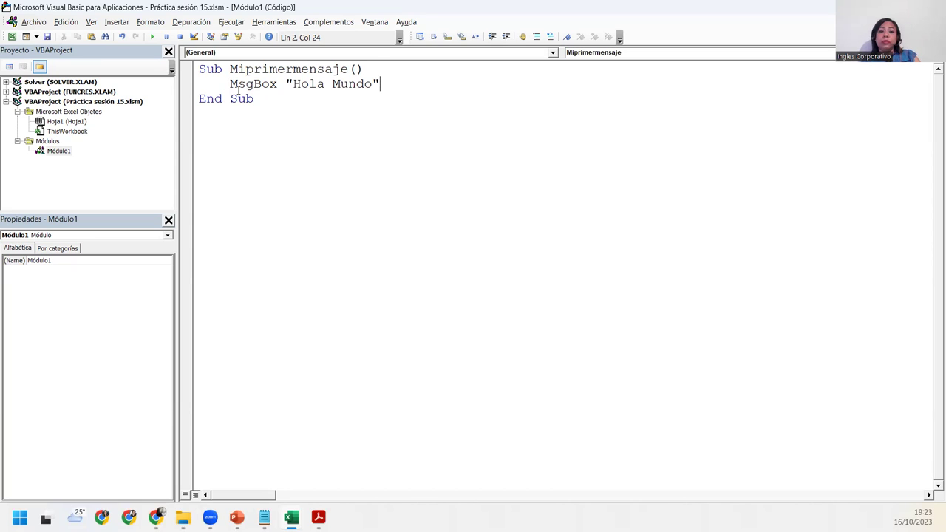
left_click(214, 68)
double_click(212, 69)
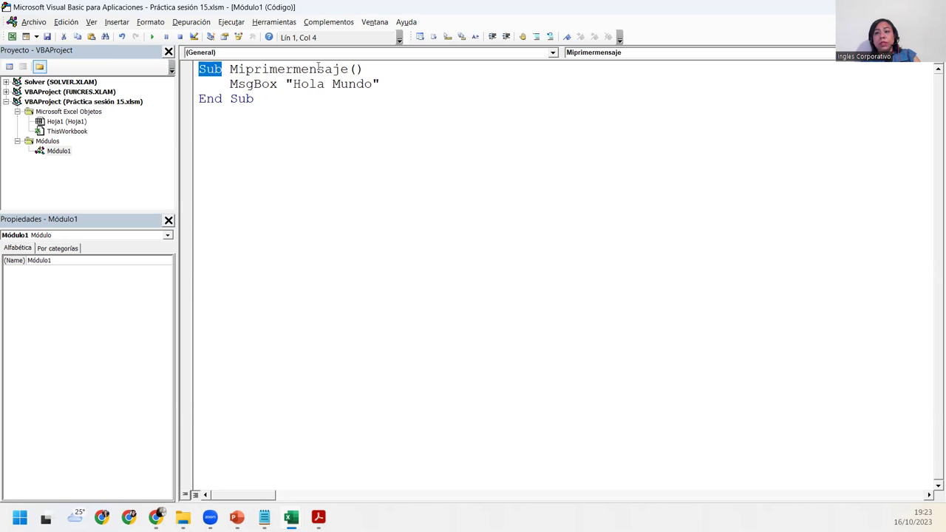
left_click(277, 98)
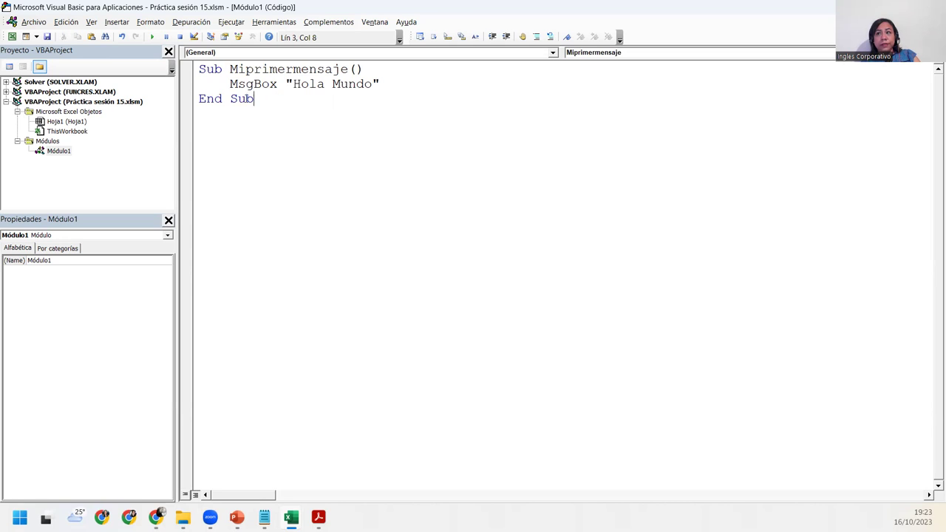
key("shift+Left")
key("shift+Left")
key("shift+Left")
key("shift+Left")
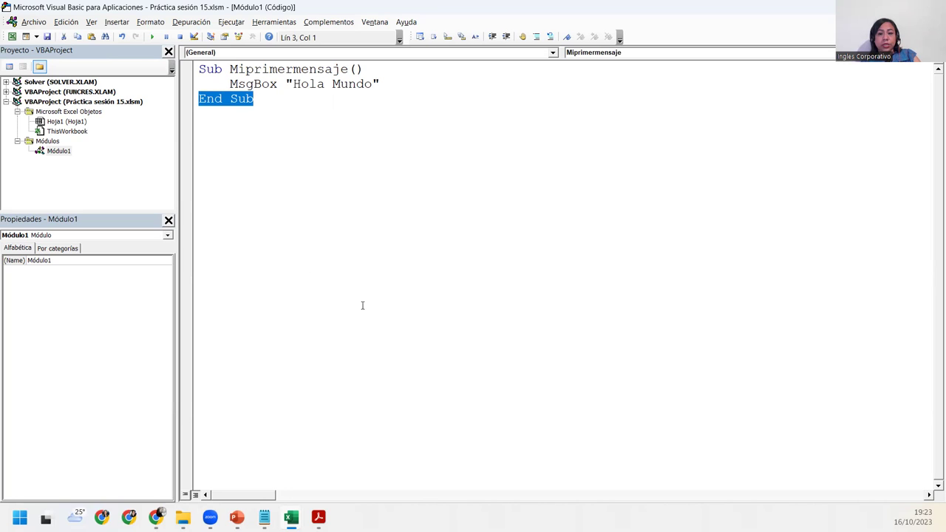
left_click(387, 82)
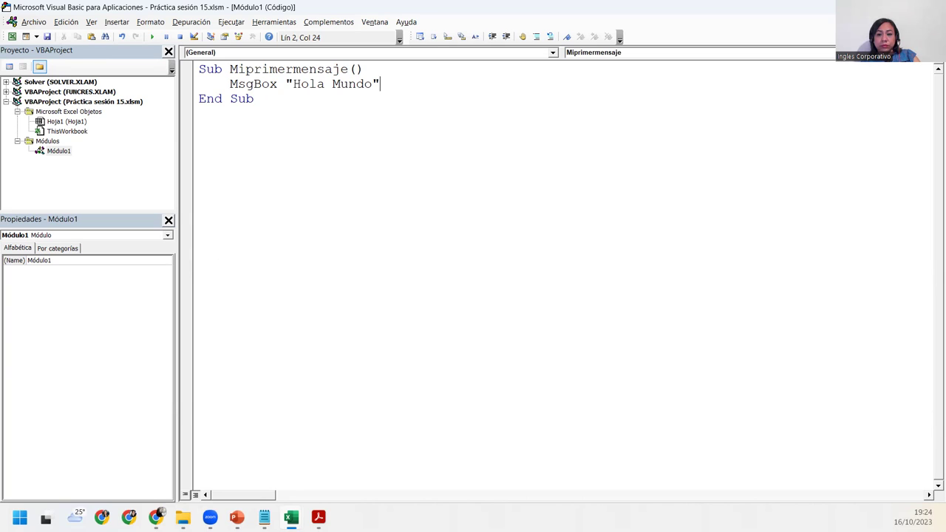
key("F5")
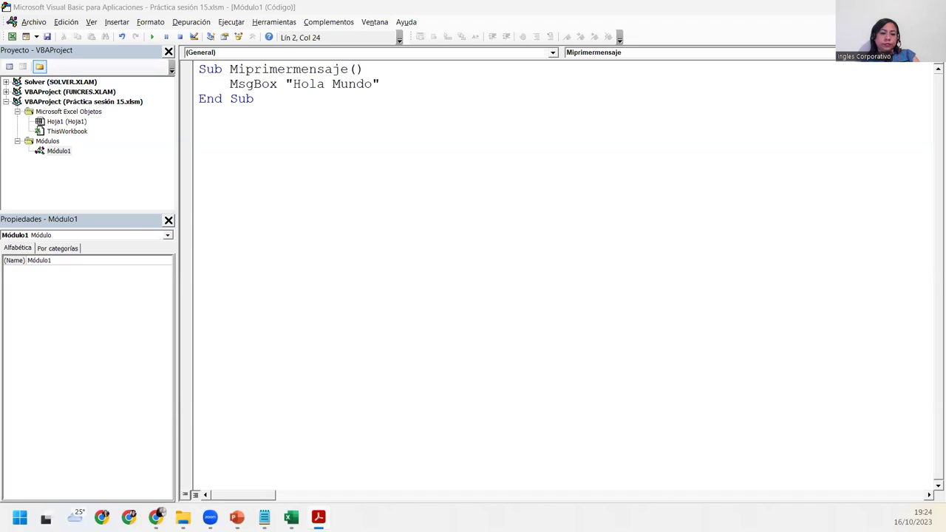
Add ¡ and ! so the message reads "¡Hola Mundo!"
left_click(293, 87)
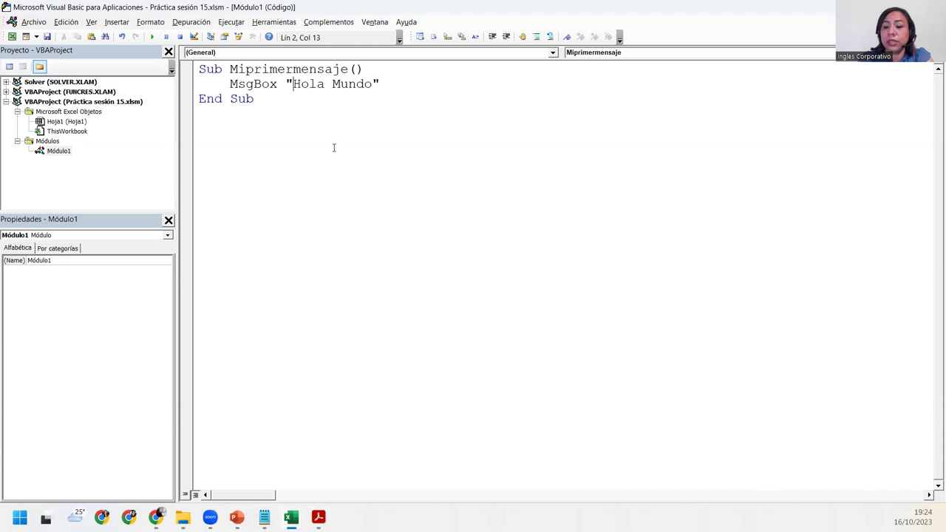
type("¡")
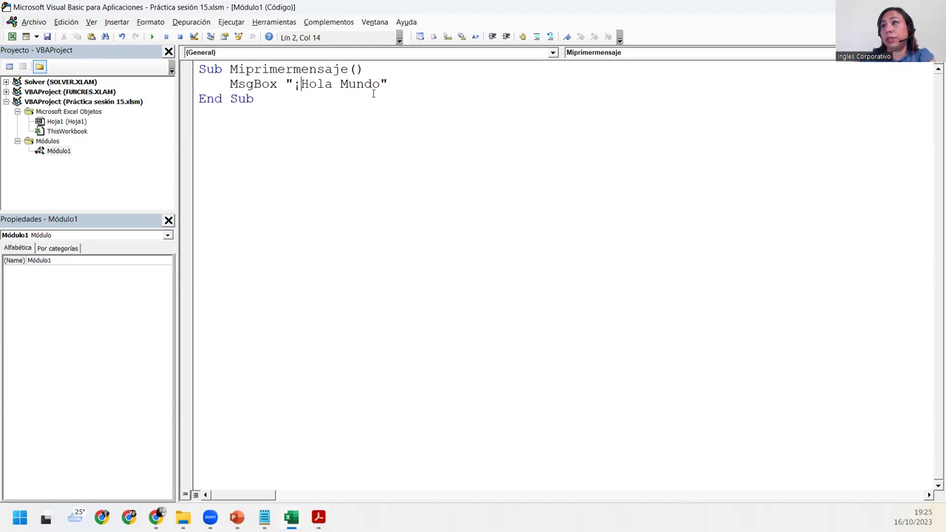
left_click(381, 82)
type("!")
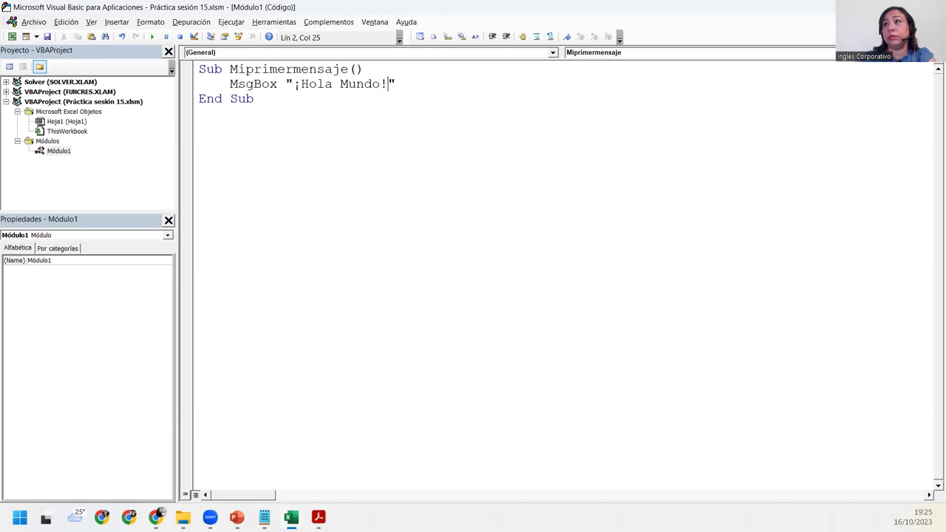
left_click(384, 122)
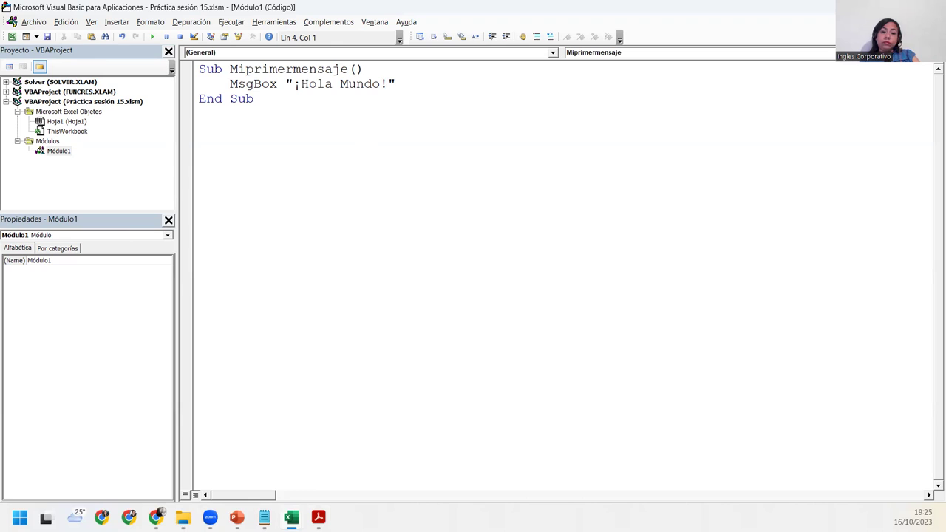
left_click(318, 517)
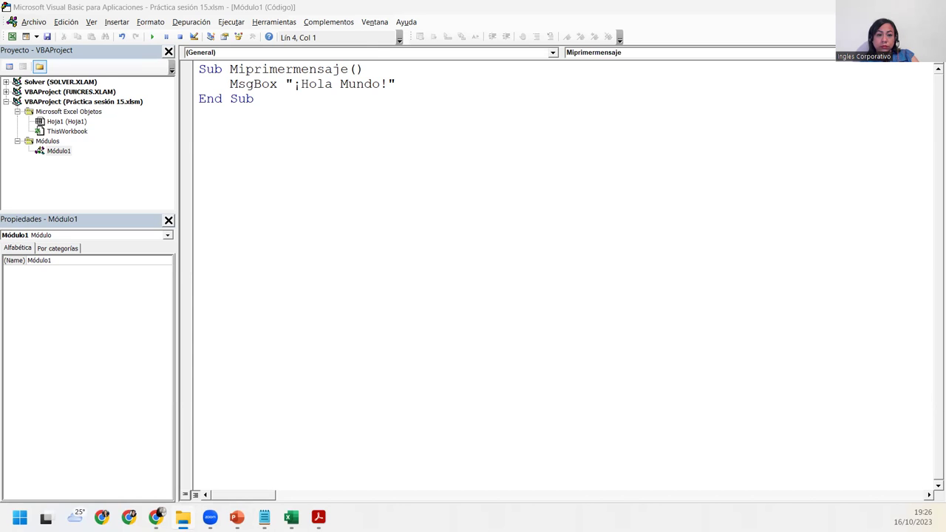
Save the Práctica sesión 15 workbook containing the ¡Hola Mundo! macro
key("alt+F11")
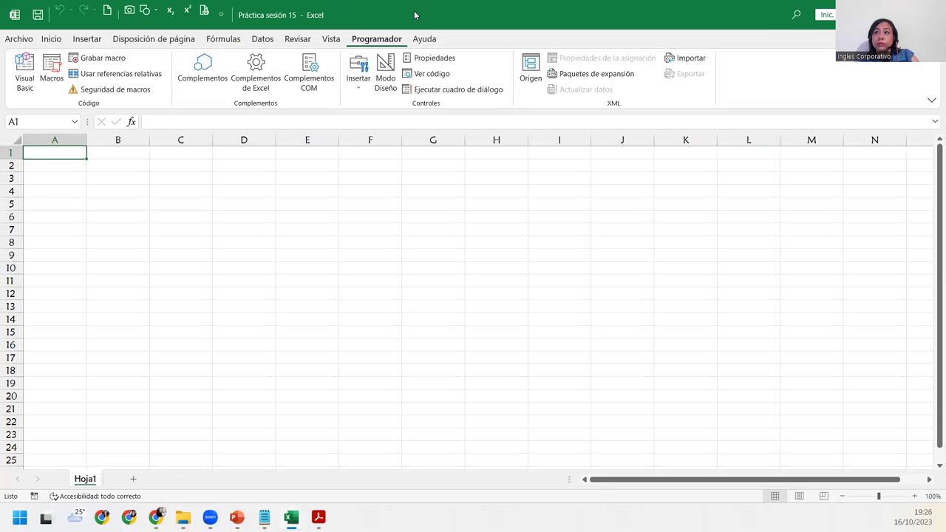
key("alt+F11")
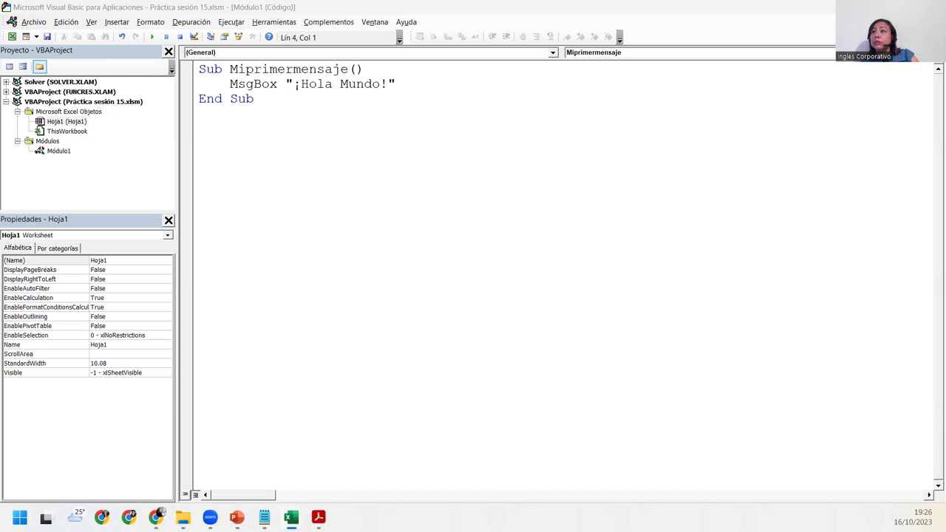
key("alt+F11")
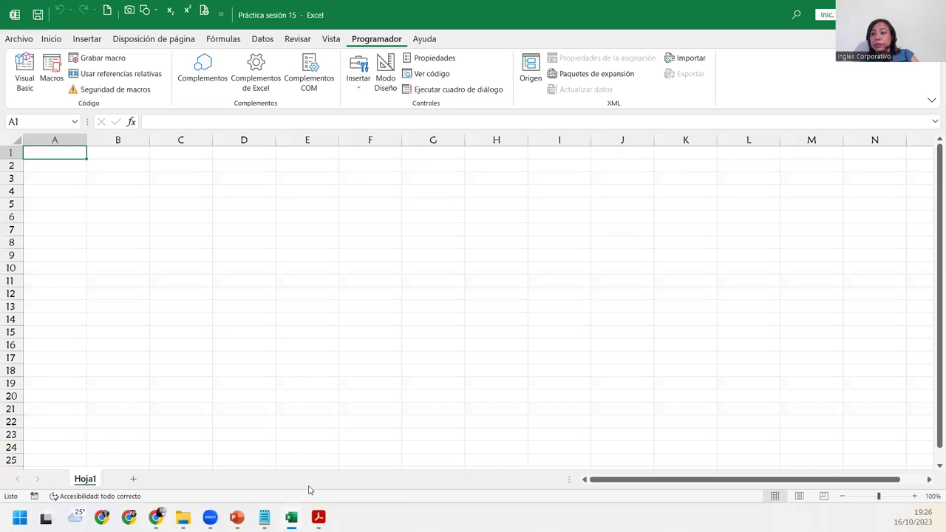
left_click(358, 458)
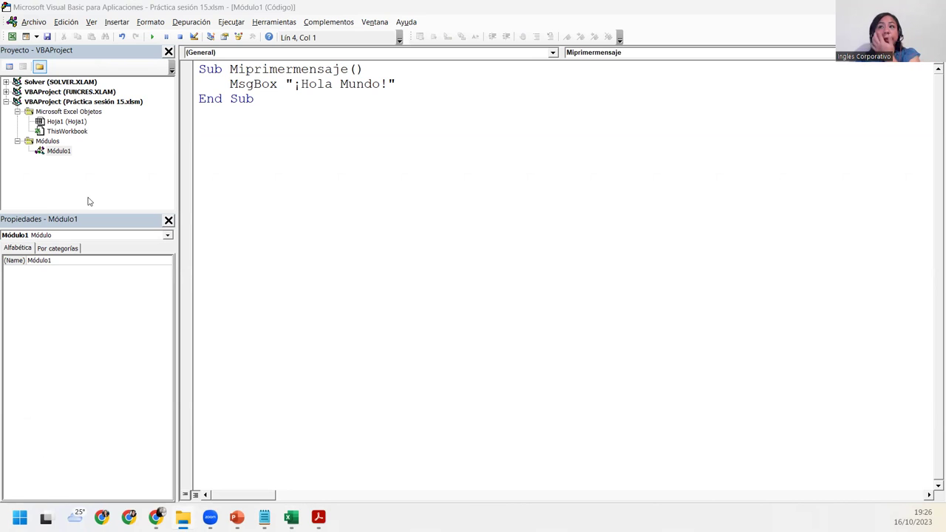
left_click(274, 133)
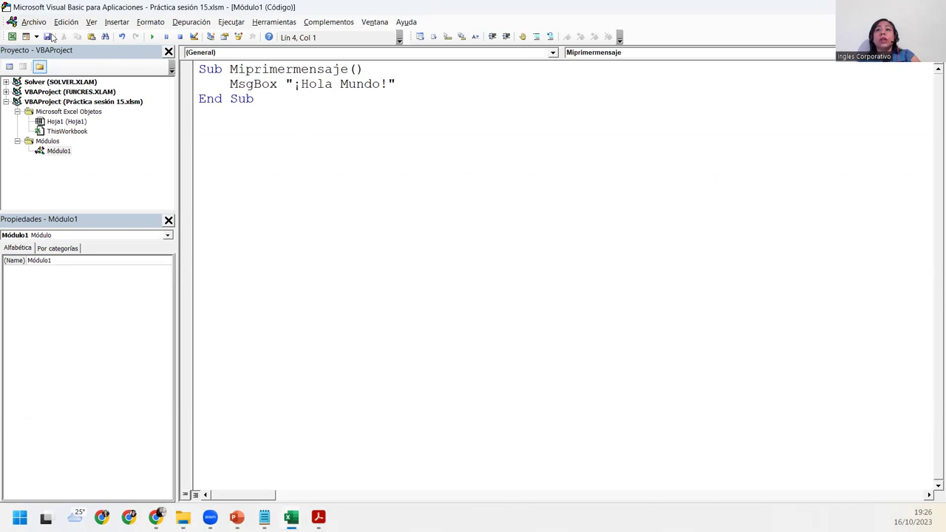
left_click(48, 37)
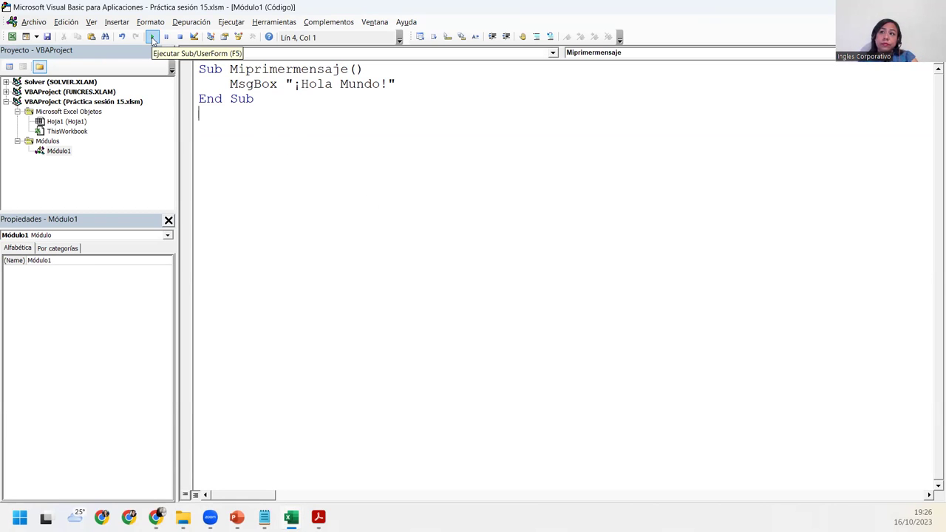
Run Miprimermensaje from the Macros dialog and accept its ¡Hola Mundo! message
left_click(153, 38)
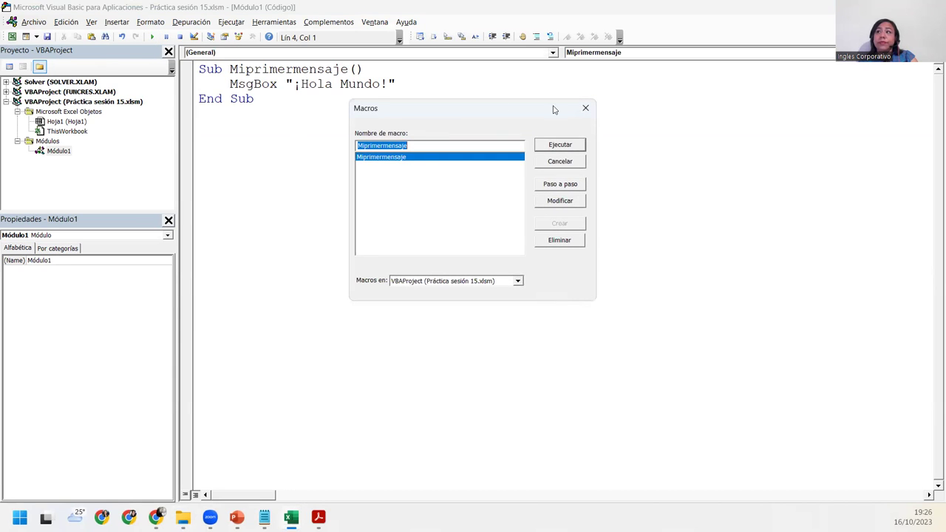
left_click(564, 148)
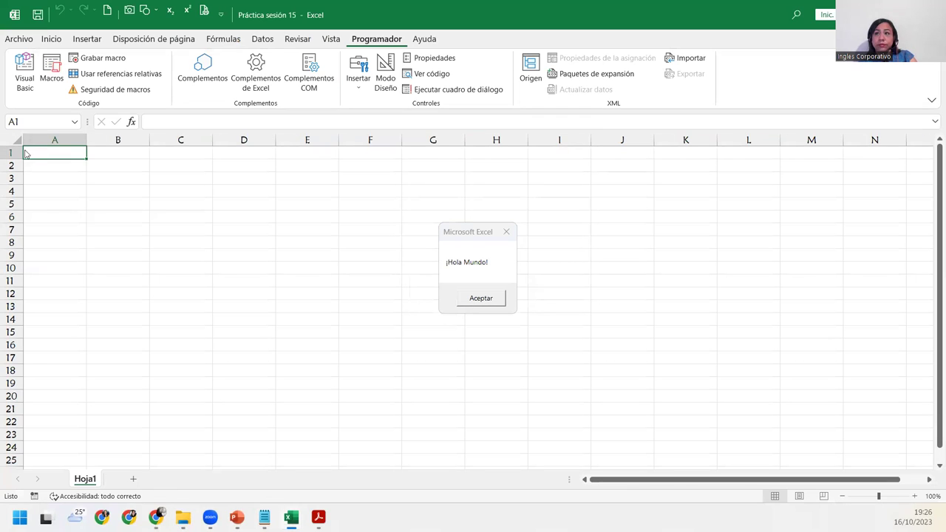
left_click(490, 302)
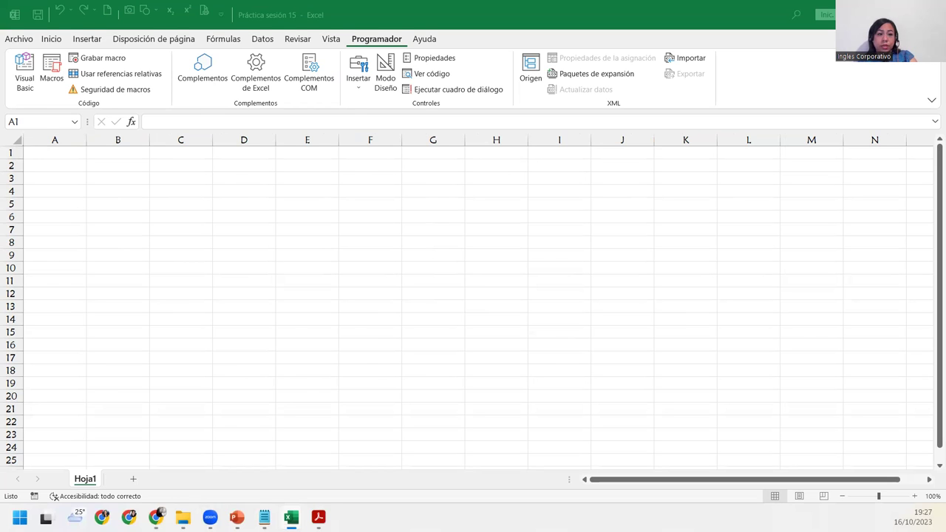
key("alt+F11")
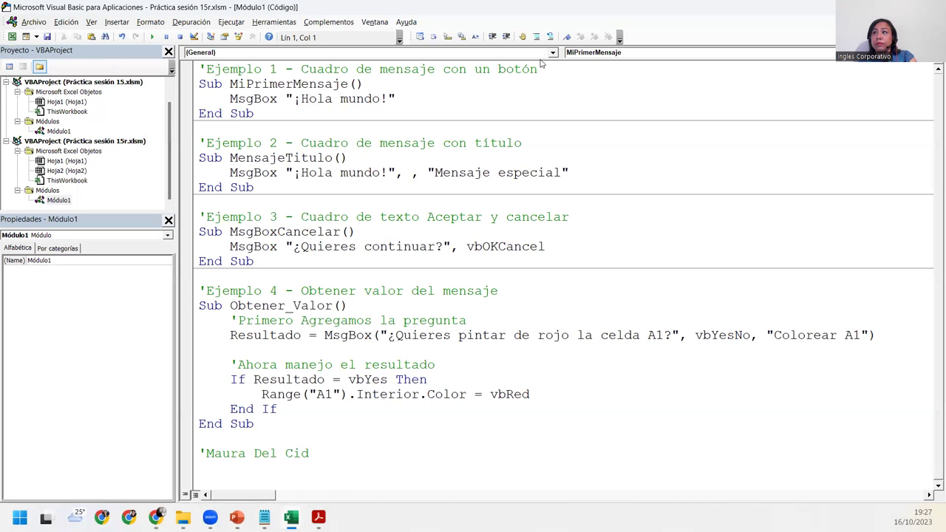
Reopen the VBA editor from Excel's Programador tab to show Módulo1's code
key("alt+F11")
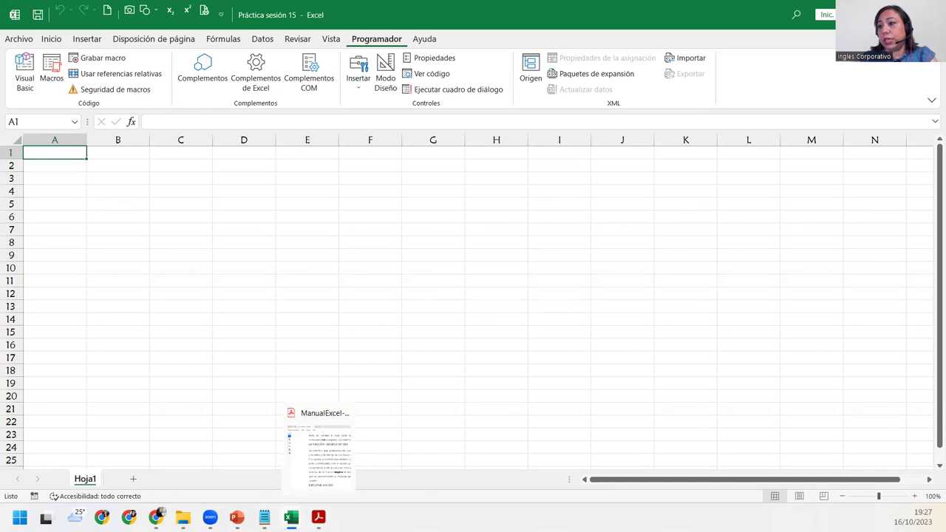
left_click(27, 76)
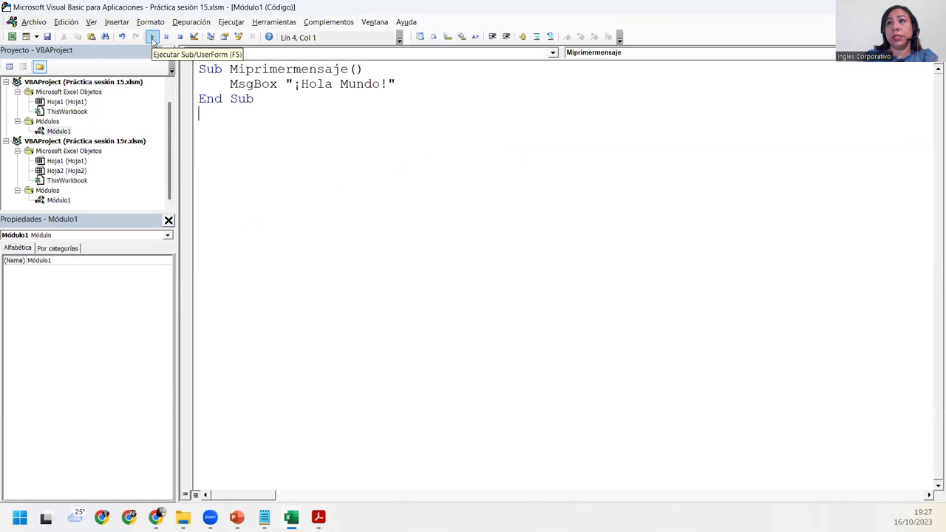
Run Miprimermensaje again, then move and dismiss the ¡Hola Mundo! message box
left_click(152, 38)
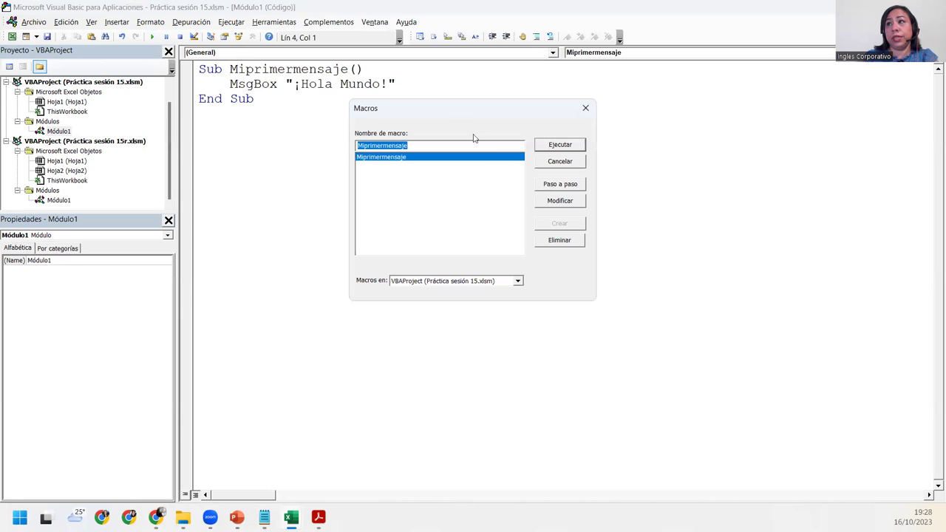
left_click(560, 145)
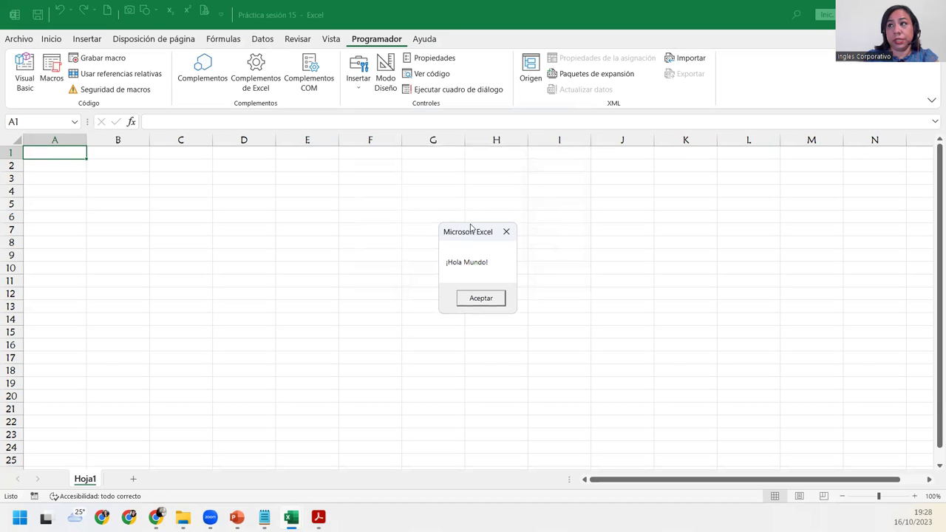
left_click_drag(470, 227, 437, 205)
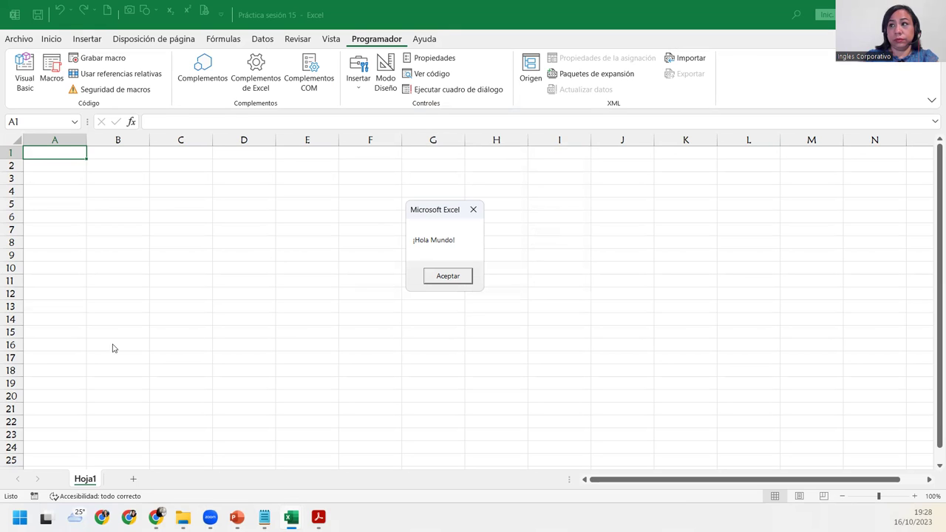
left_click(464, 285)
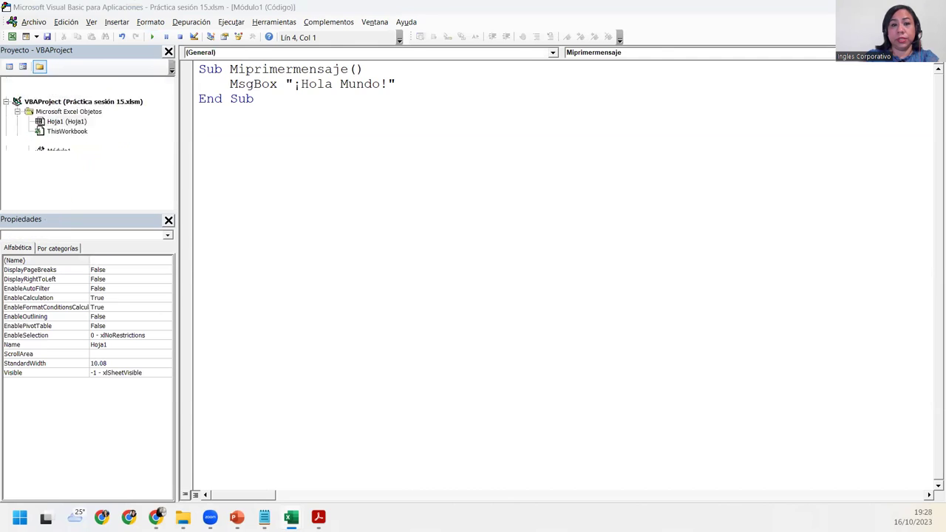
Switch to Excel, reopen Visual Basic and launch Miprimermensaje from the Macros dialog once more
key("alt+F11")
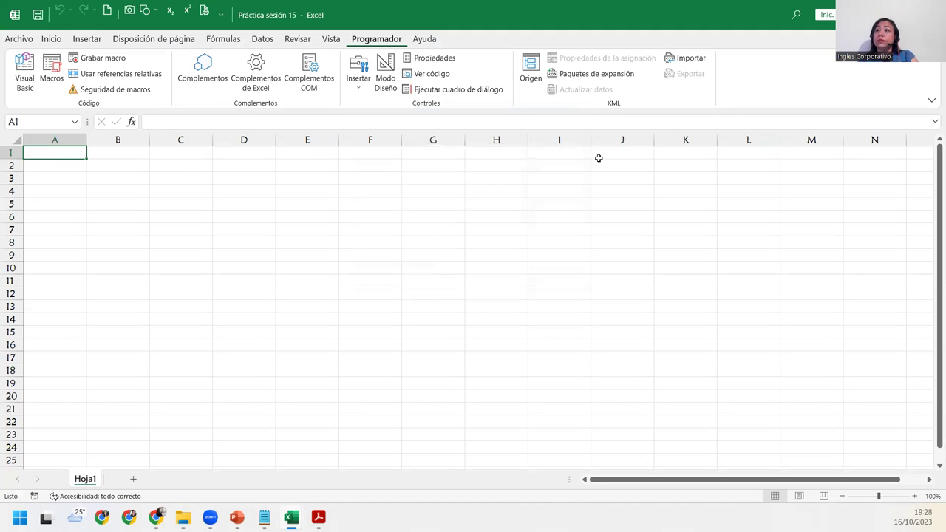
left_click(25, 73)
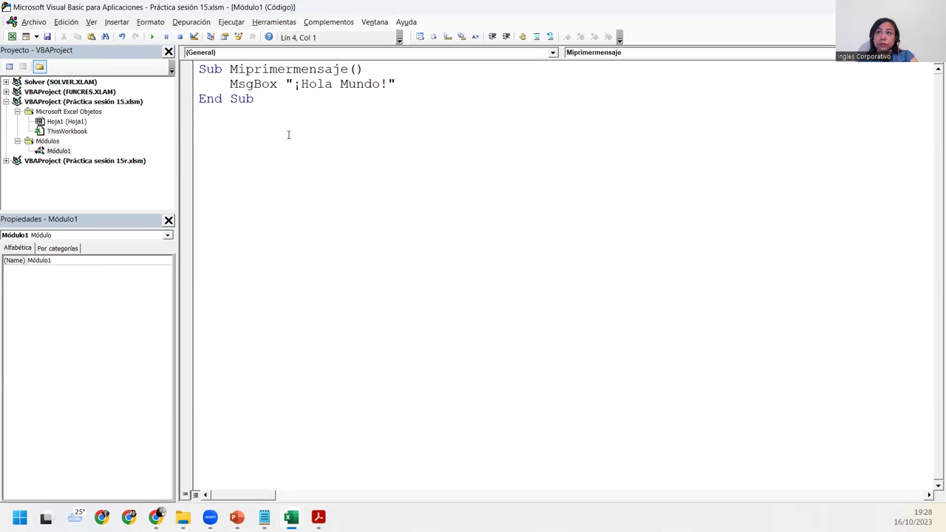
left_click(152, 36)
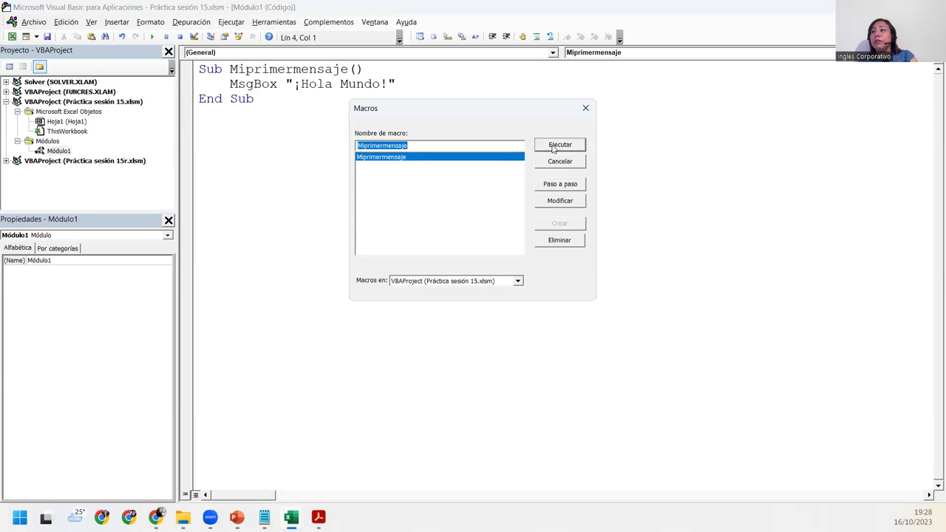
left_click(552, 147)
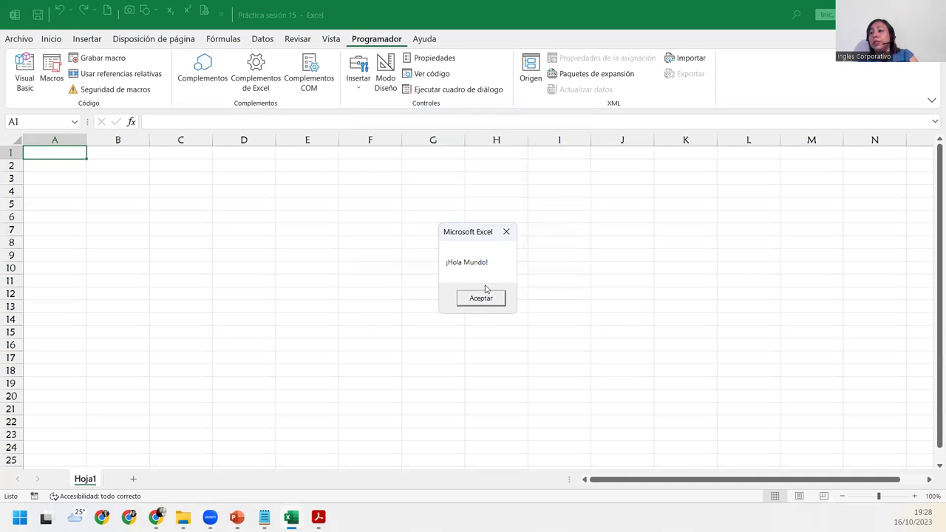
Accept the ¡Hola Mundo! message to return to Módulo1's code
left_click(494, 302)
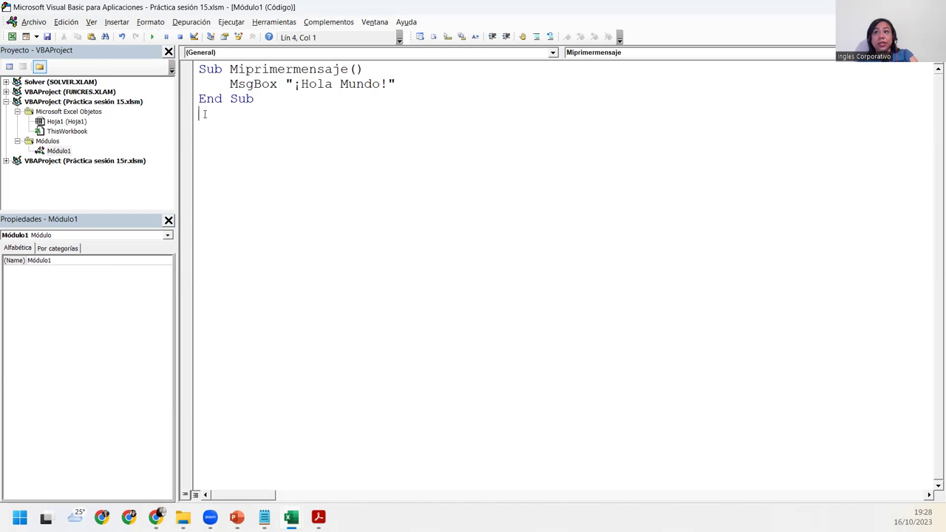
Add the comment ' Ejemplo 1 - Cuadro de mensaje con un sólo botón above Sub Miprimermensaje
left_click(199, 68)
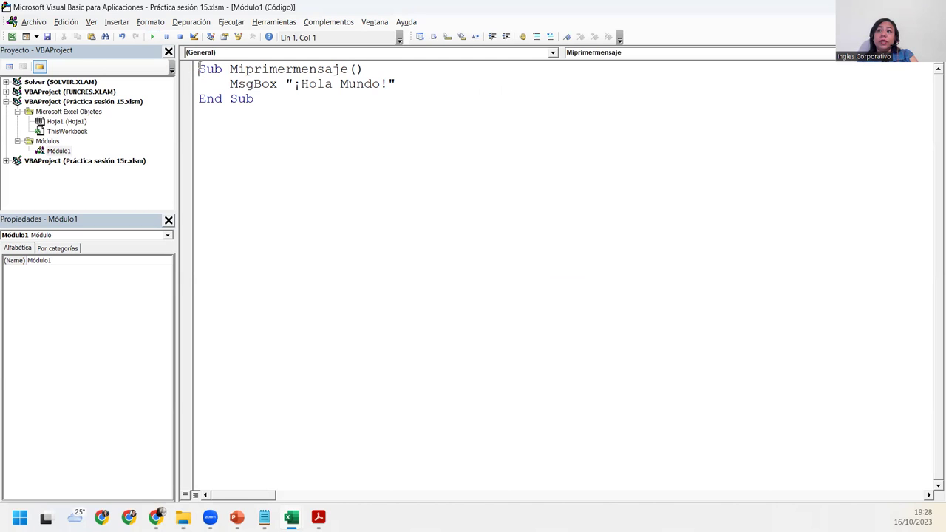
key("Return")
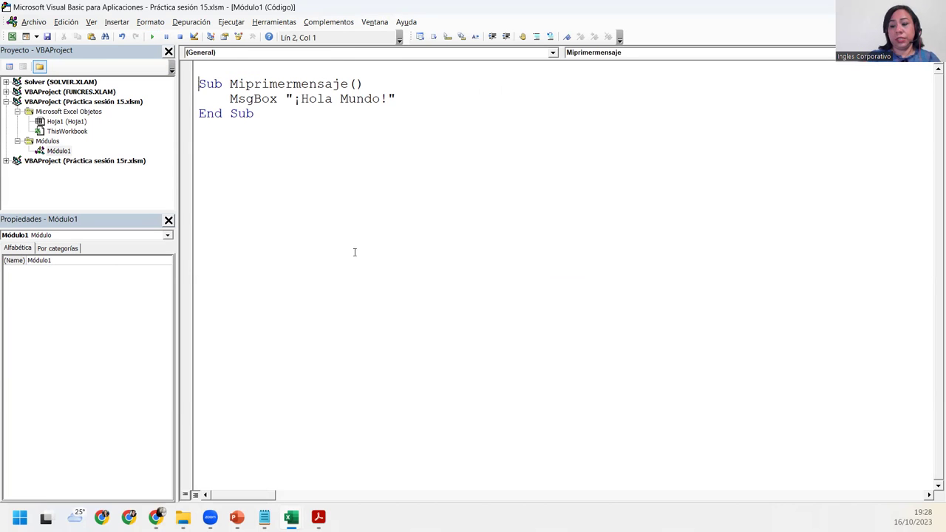
key("Up")
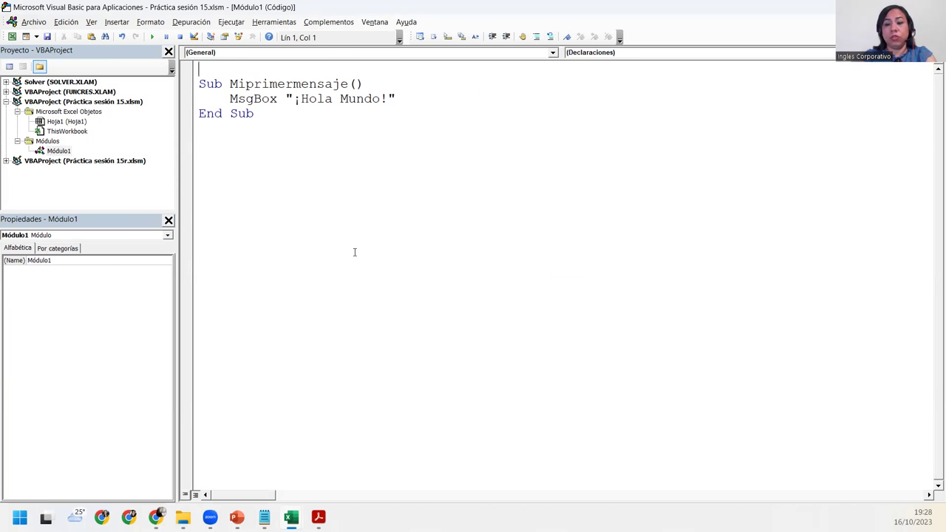
type("'")
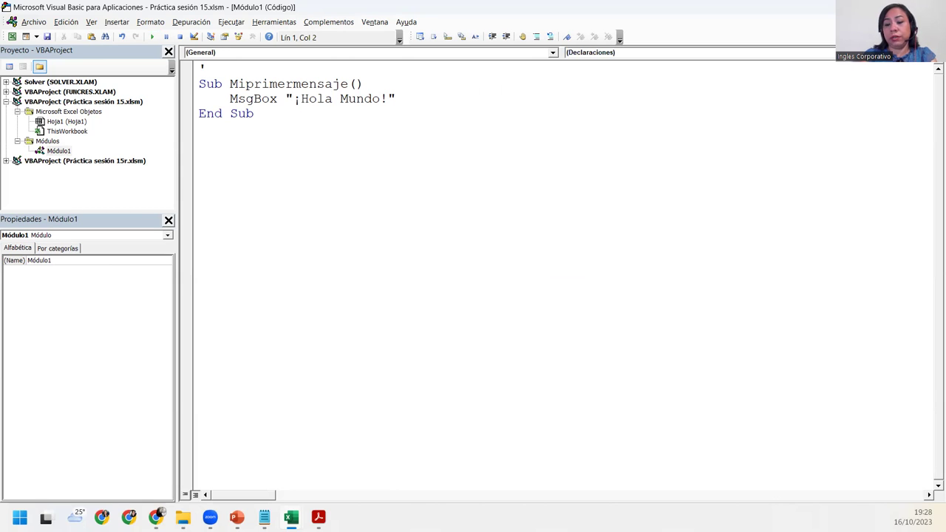
type(" Ejemplo 1 ")
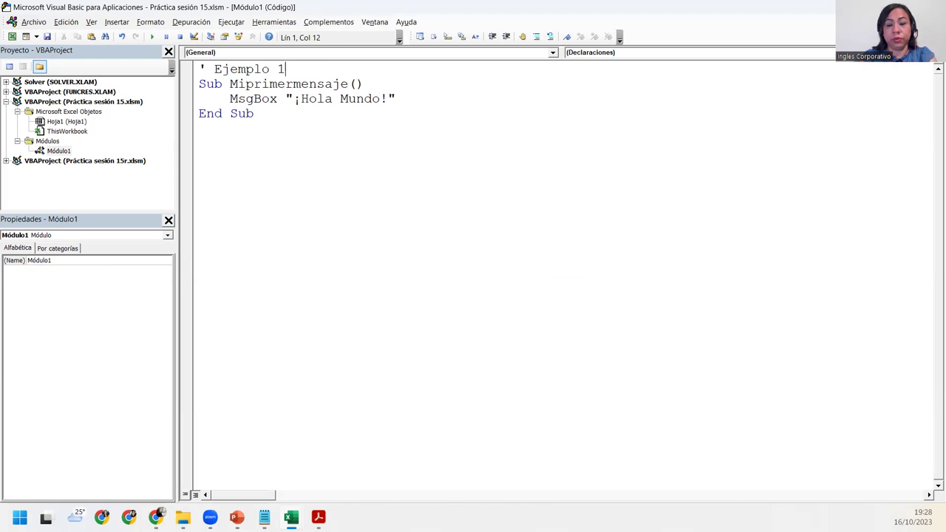
type("- Cuadro de mensaje ")
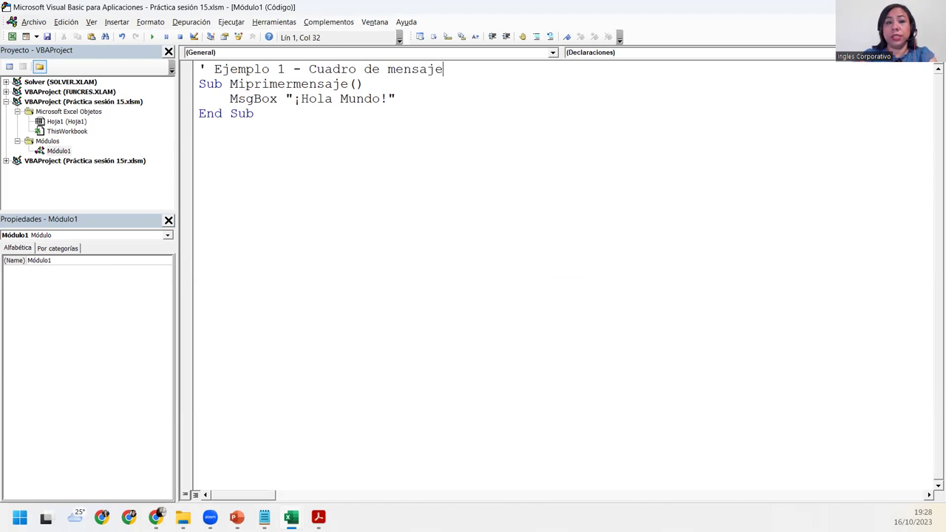
type("con un")
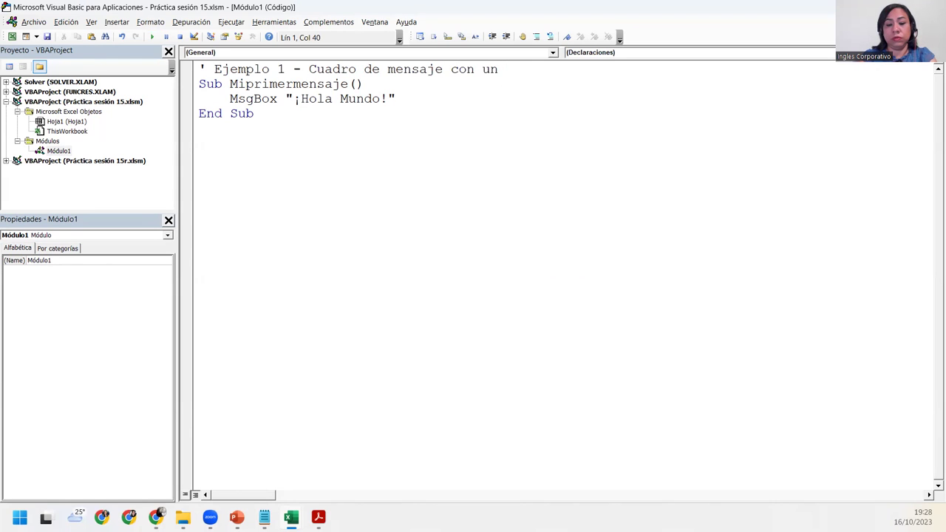
key("BackSpace")
key("BackSpace")
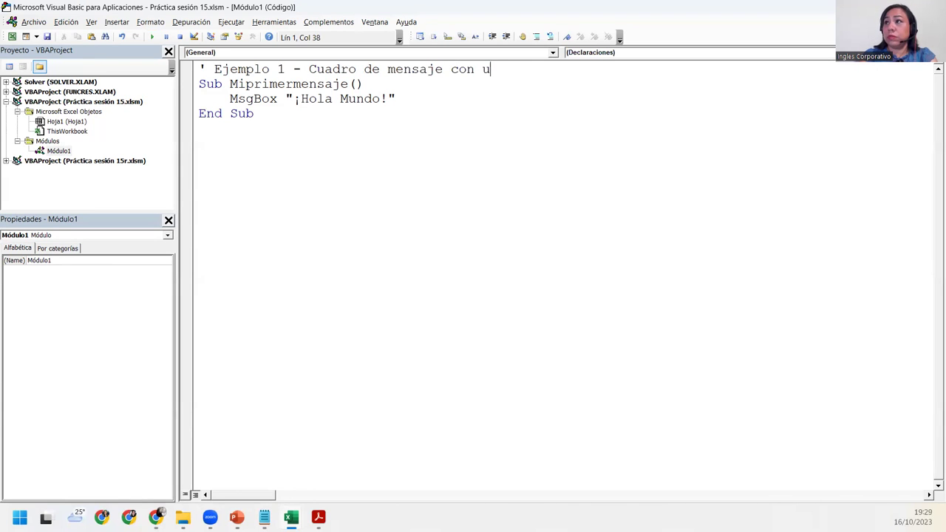
type("n sólo botón")
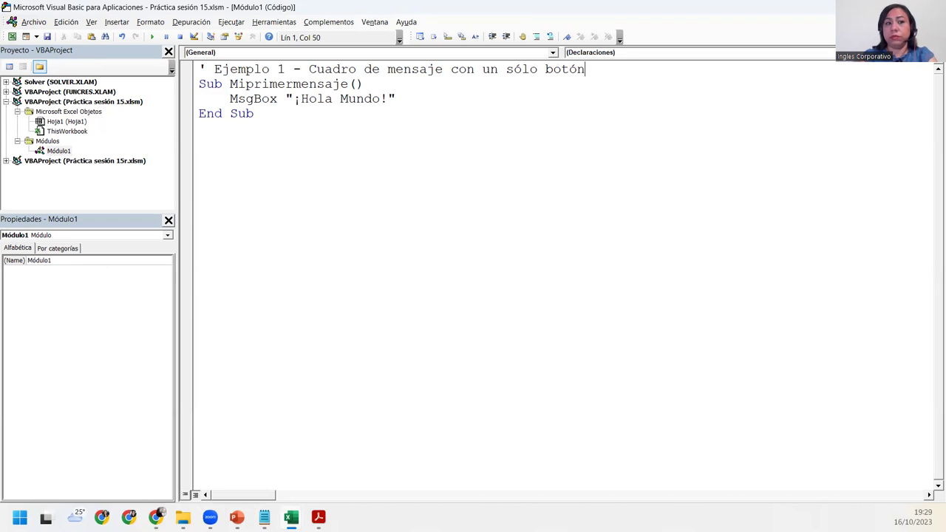
left_click(364, 83)
left_click(254, 113)
left_click(198, 128)
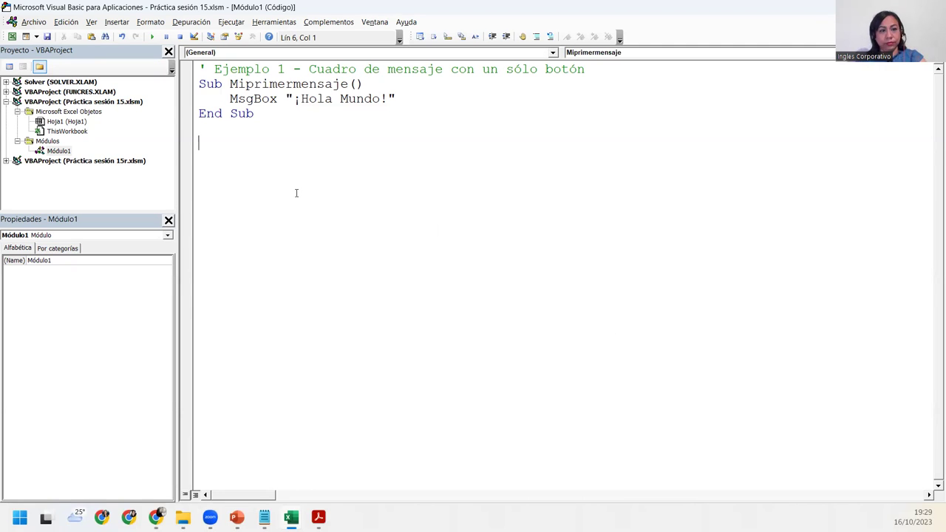
Type the comment ' Ejemplo 2 - Cuadro de mensaje con Título below End Sub
type("' E")
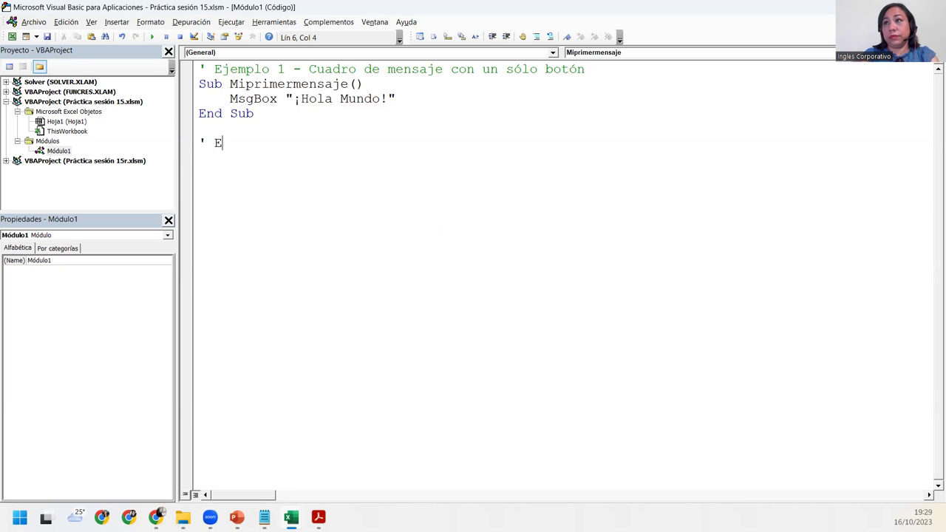
type("jemplo ")
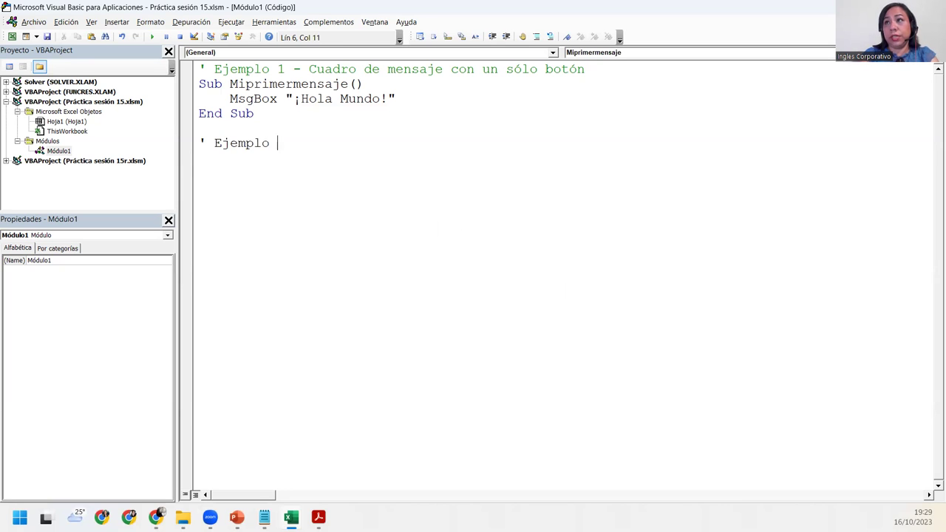
type("2 -  Cuadro de mensaje con ")
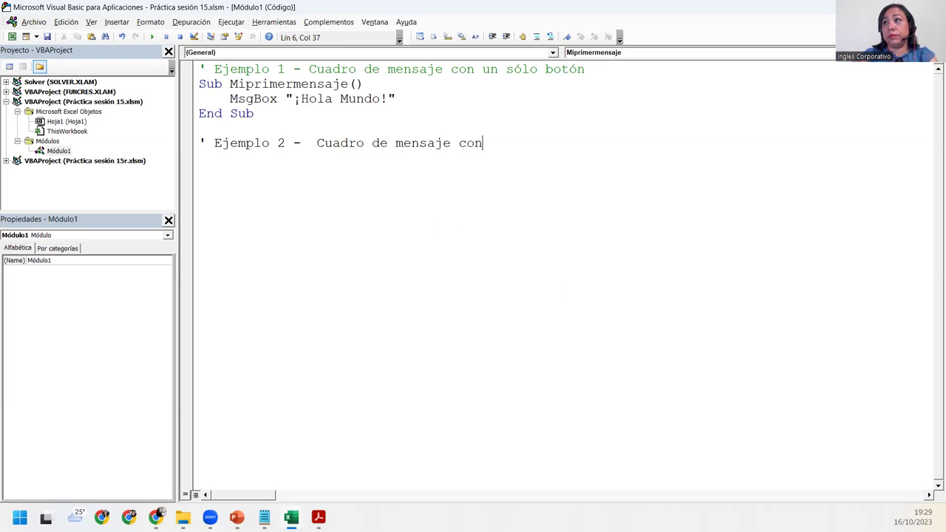
type("Título")
key("Return")
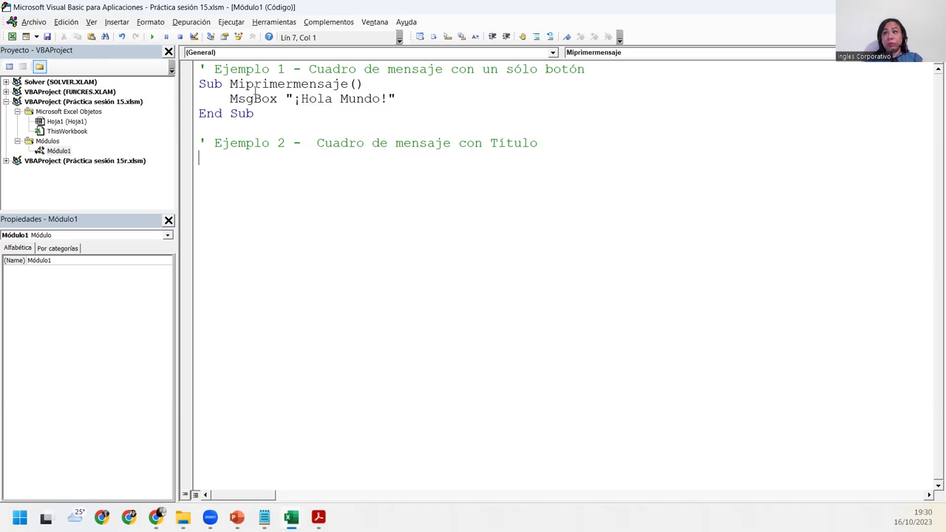
left_click_drag(210, 69, 199, 69)
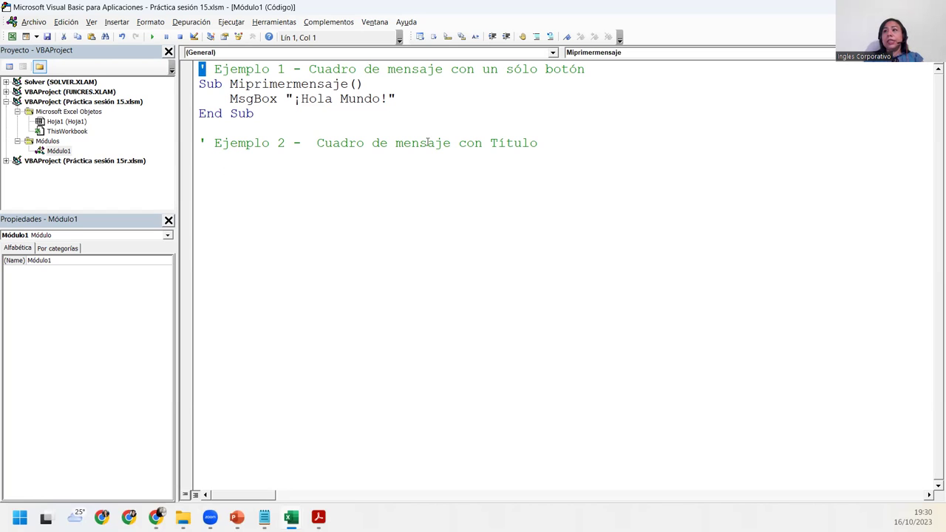
left_click(614, 74)
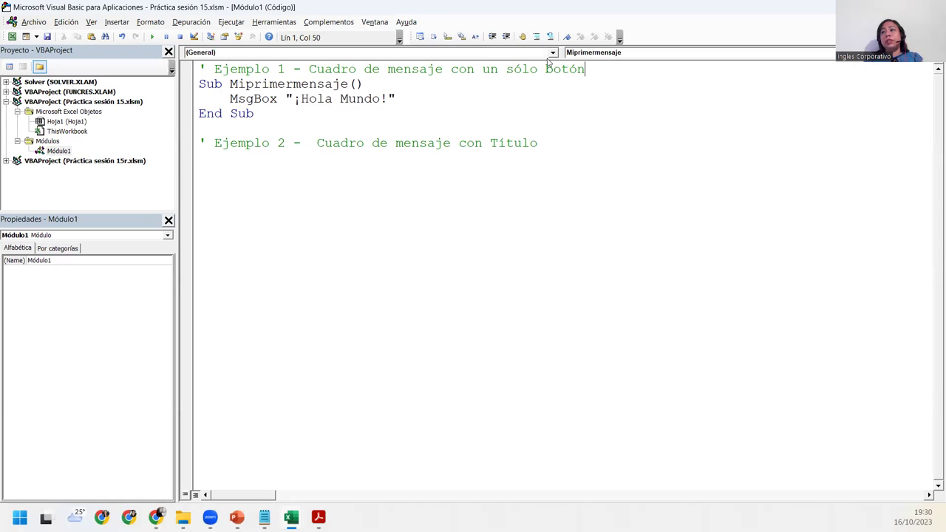
key("Down")
key("Down")
key("Down")
key("Down")
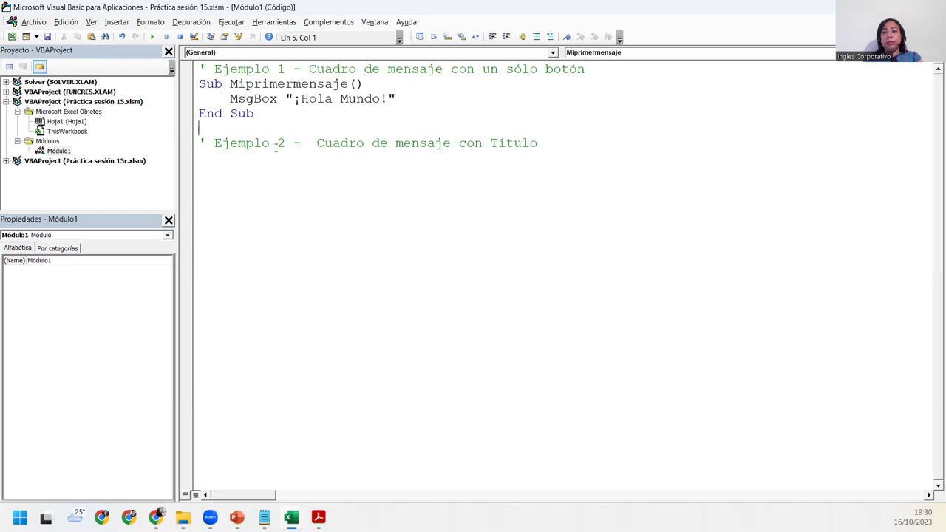
left_click(206, 157)
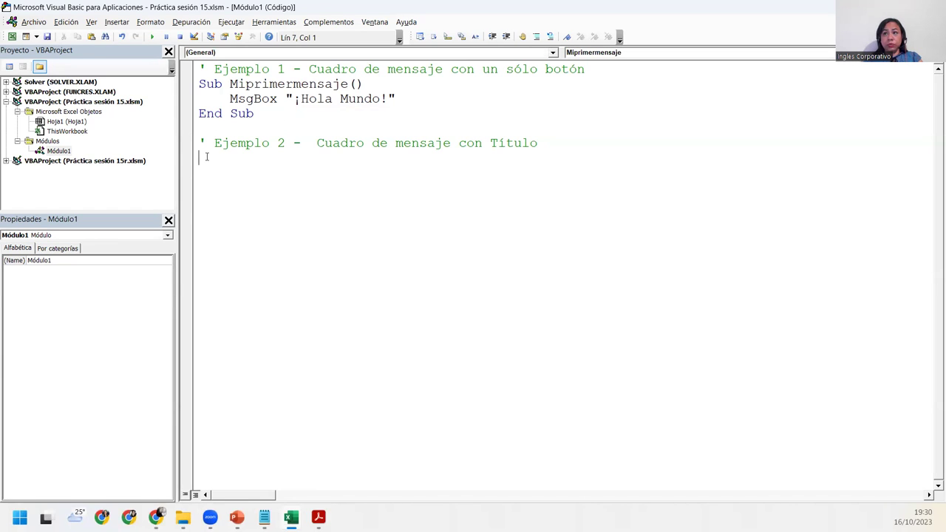
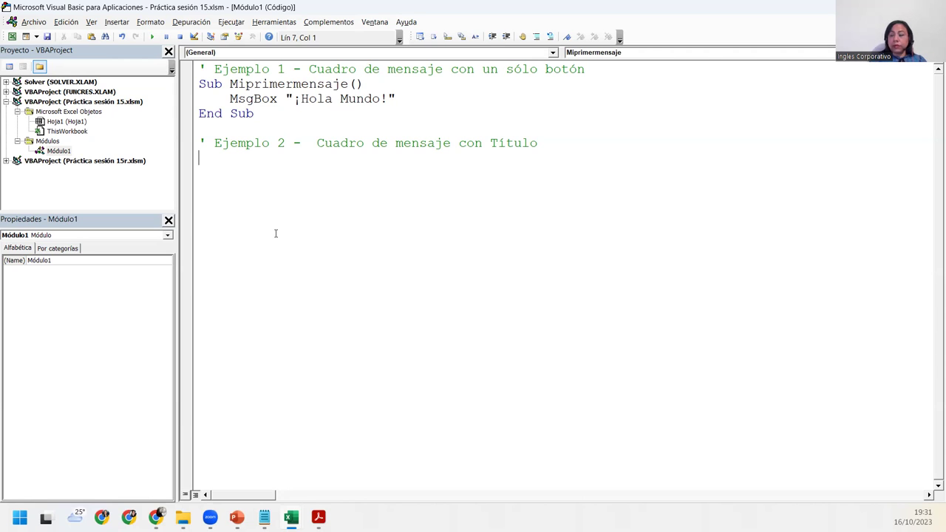
Add an empty Sub MensajeTitulo() procedure below the Ejemplo 2 comment, with an indented body line
left_click(202, 144)
left_click(515, 143)
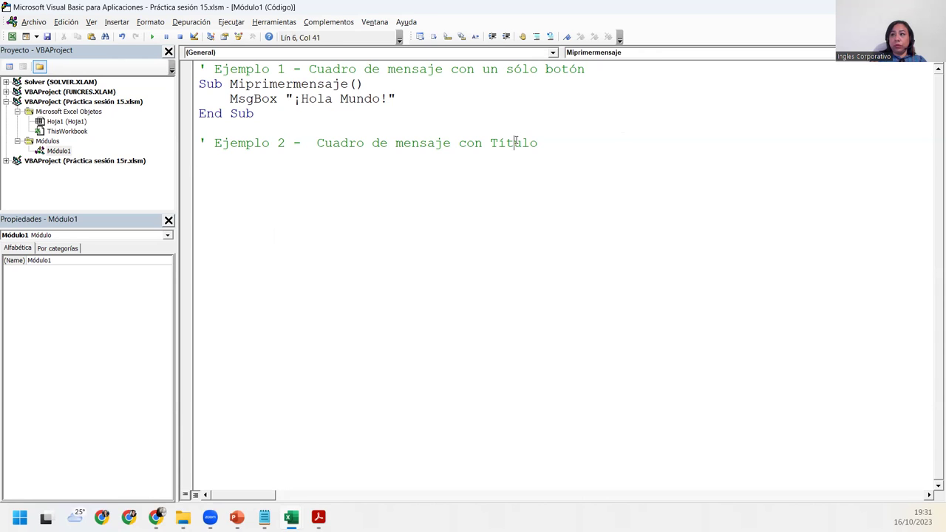
left_click(209, 161)
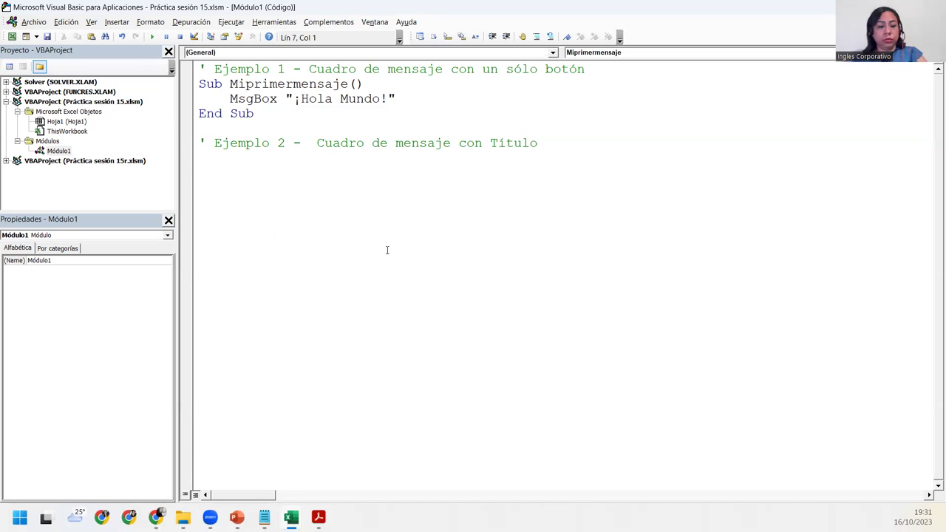
type("Sub ")
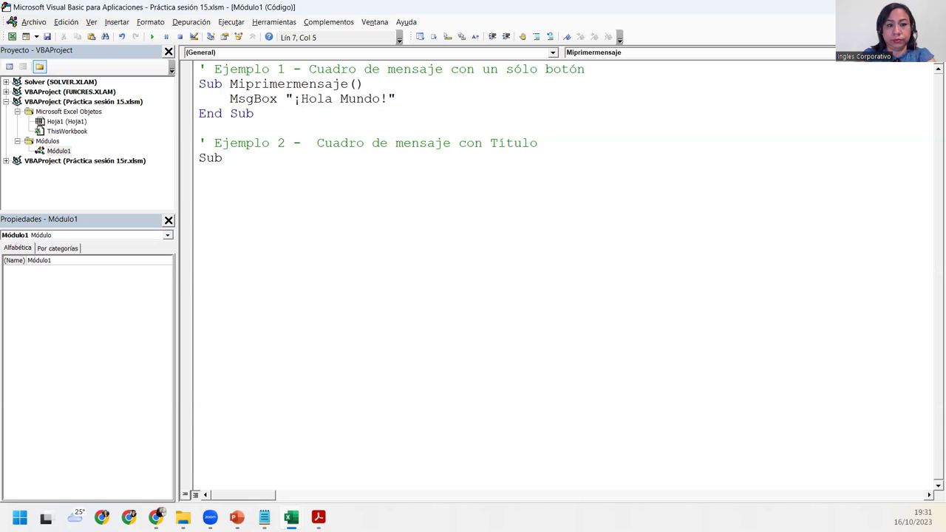
type("MensajeTitulo()")
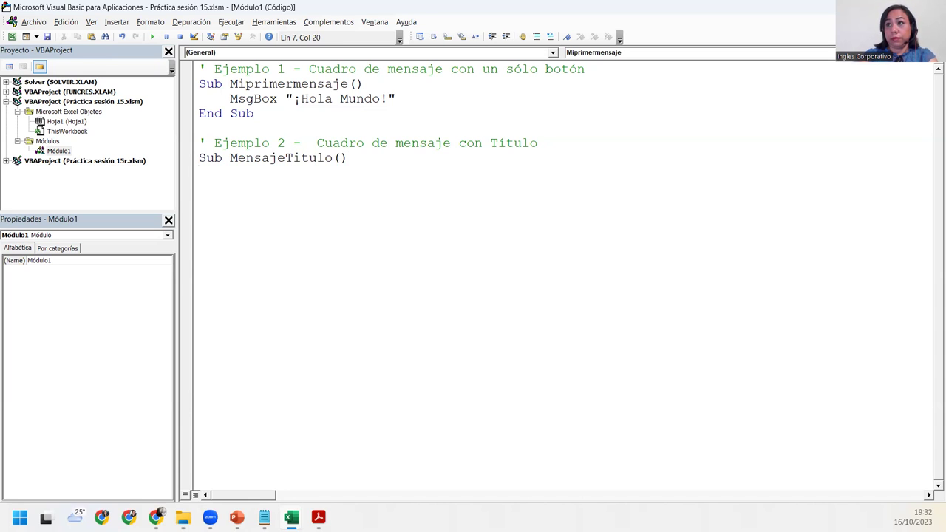
key("Return")
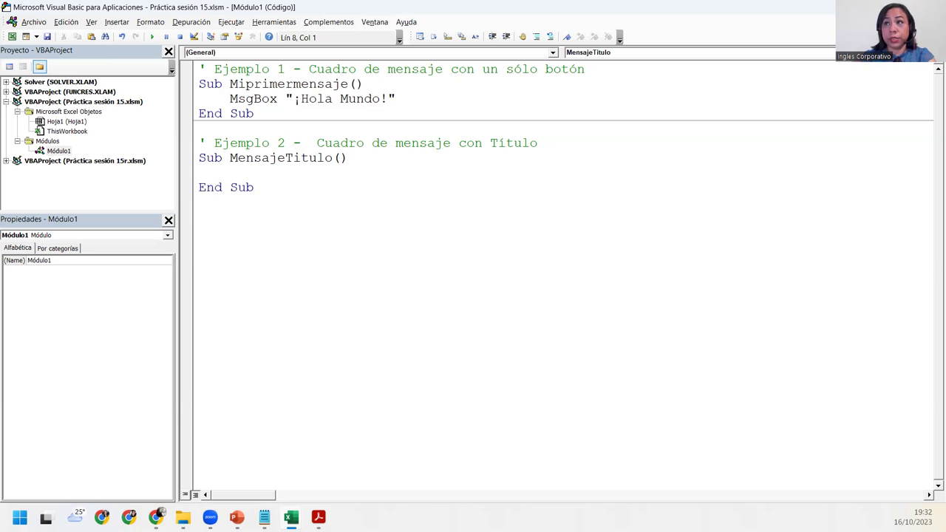
key("Tab")
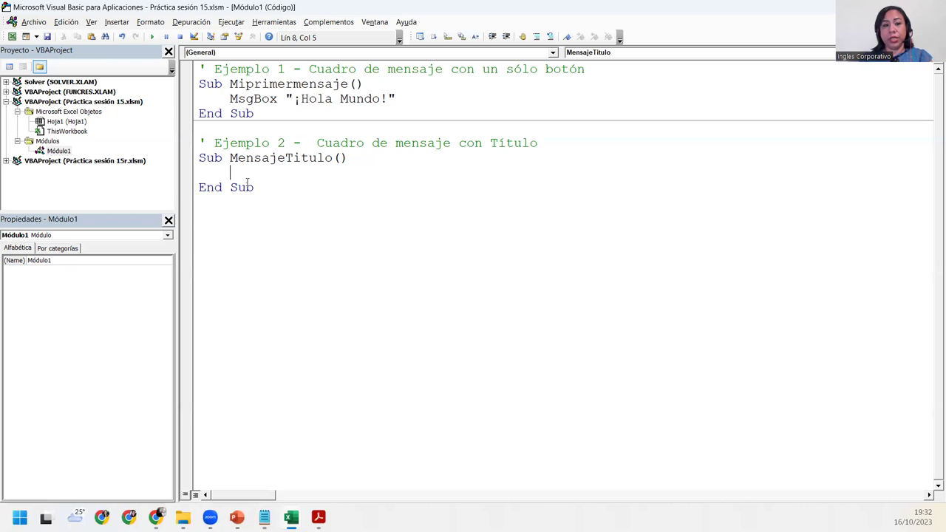
Write MsgBox "¡Hola mundo!", , "Mensaje especial" inside MensajeTitulo
key("ctrl+j")
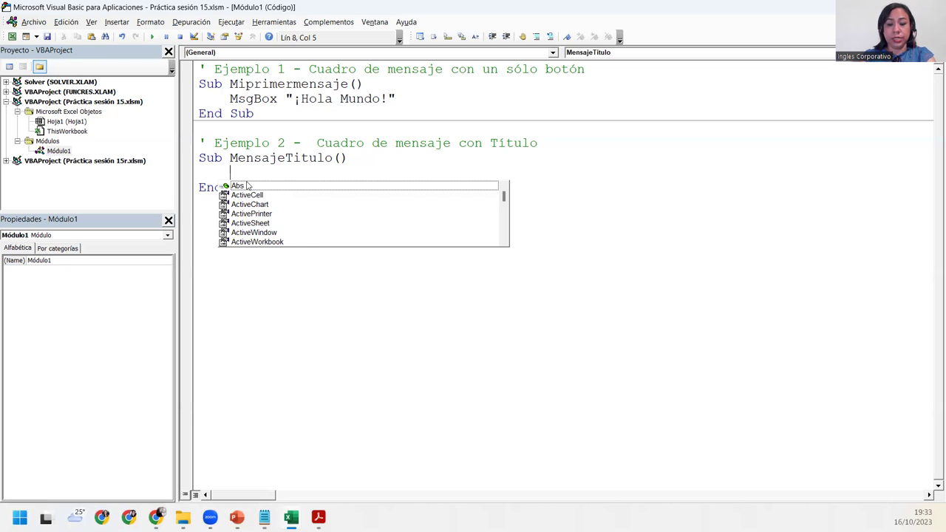
type("msg")
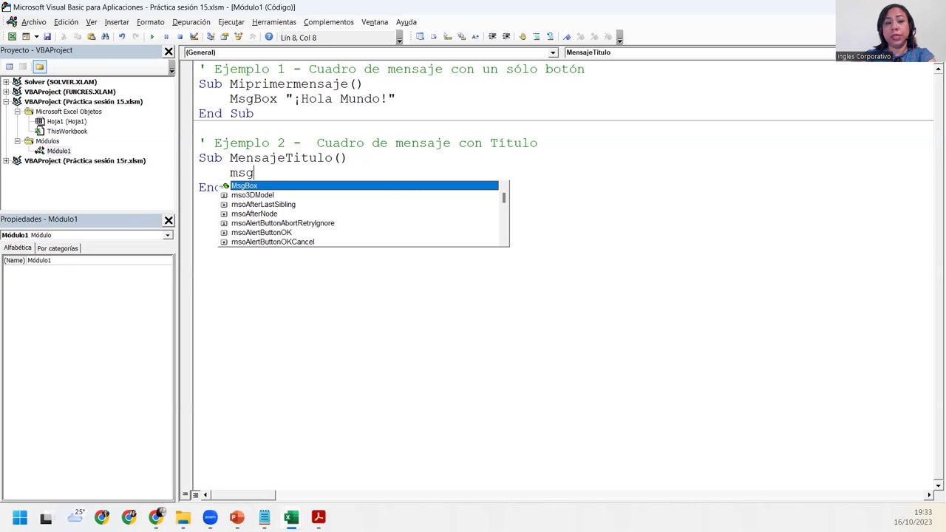
key("Tab")
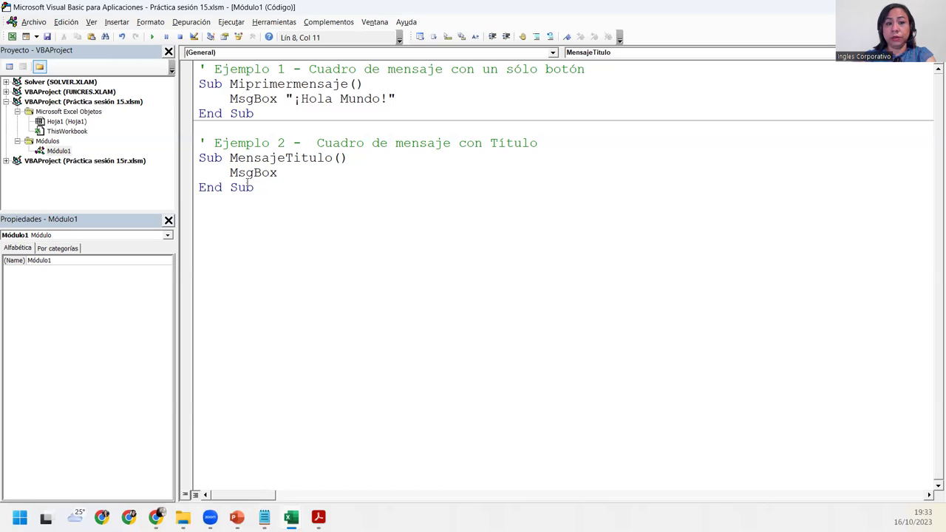
type("\"hol")
key("BackSpace")
key("BackSpace")
key("BackSpace")
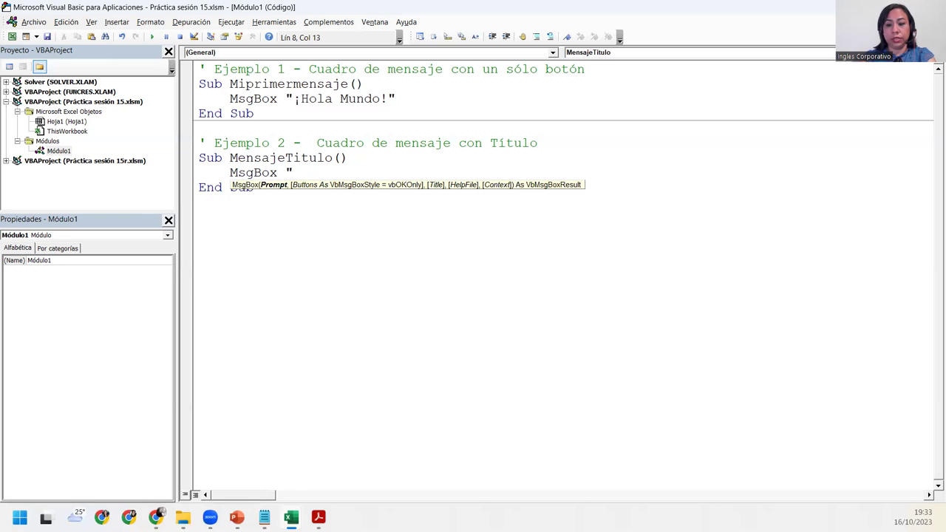
type("¡Hola mundo")
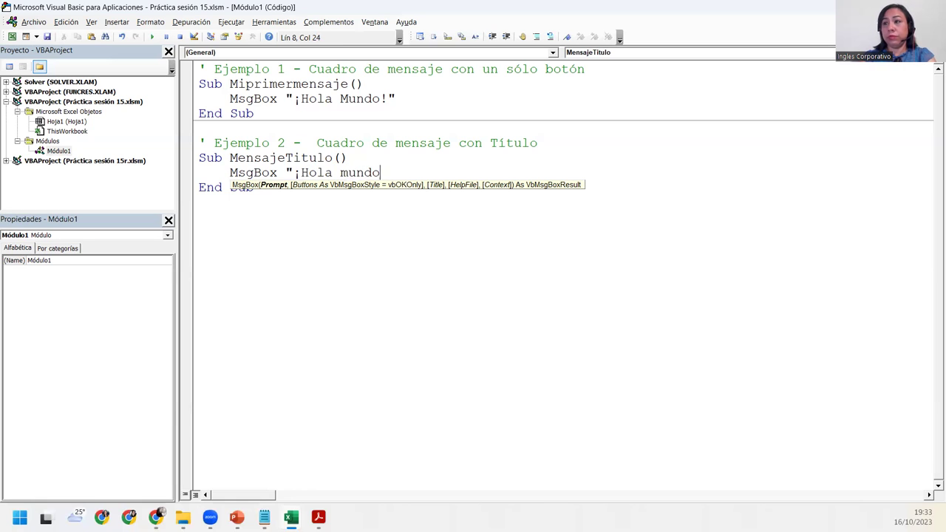
type("!\"")
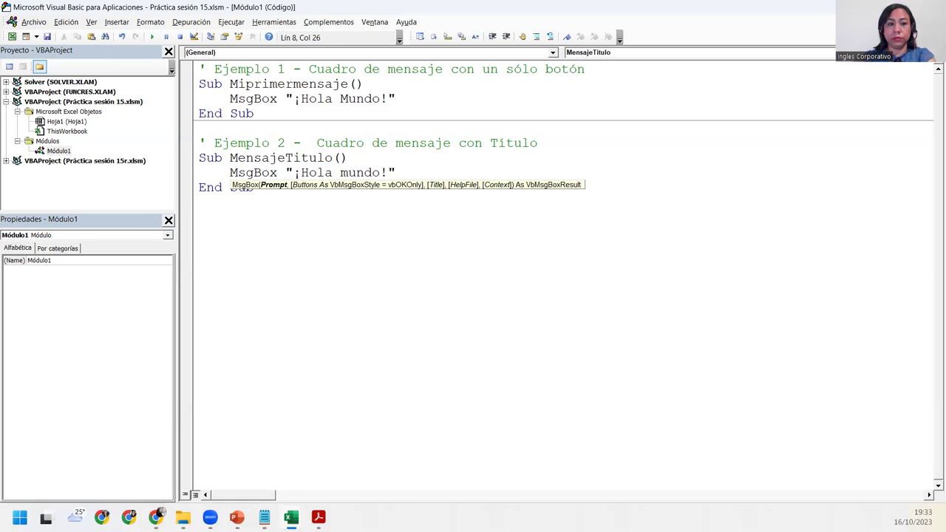
type(",")
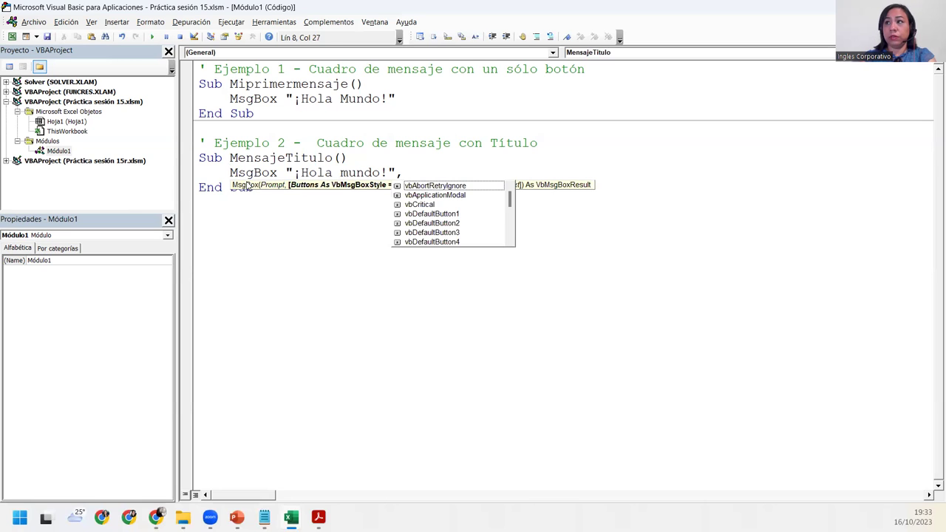
type(" ,")
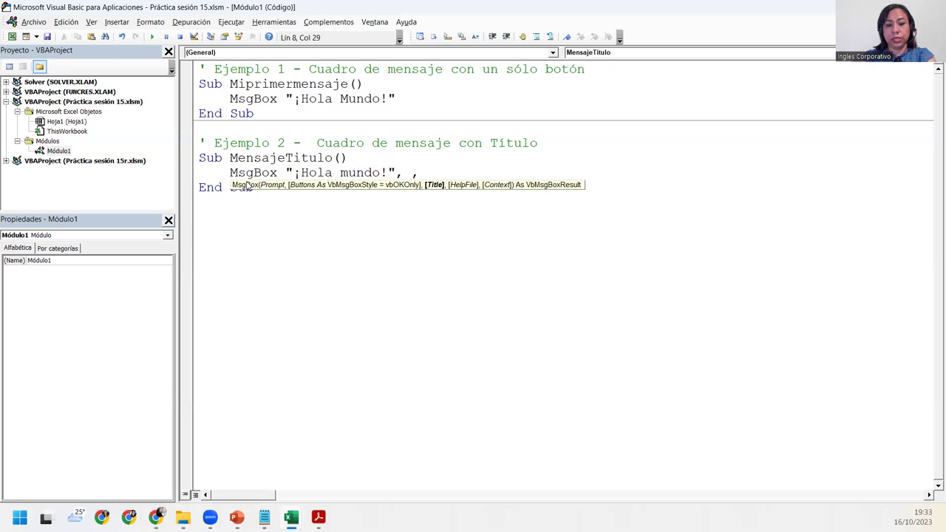
type(" \"M")
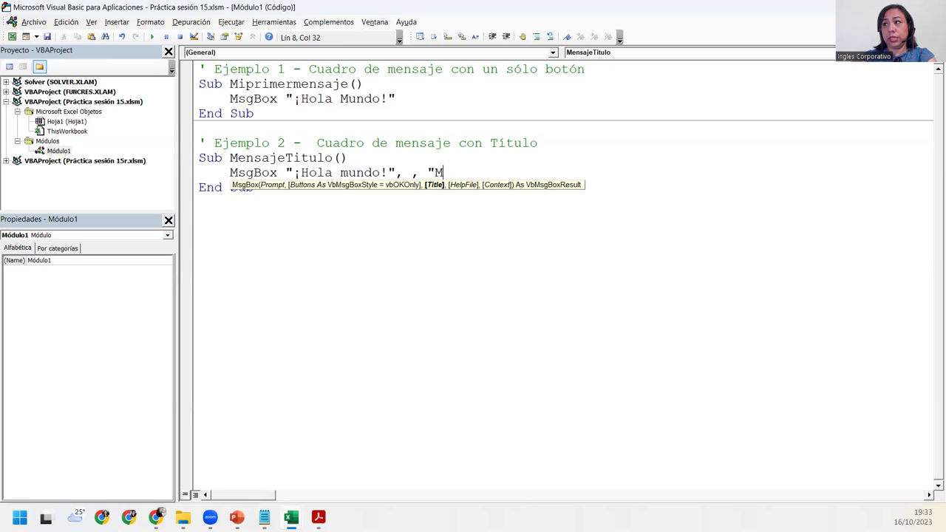
type("ensaje especial\"")
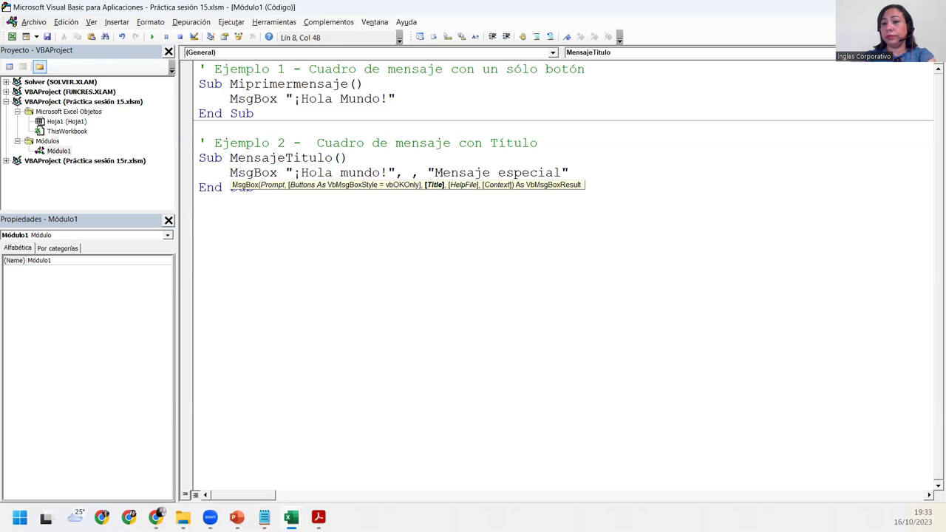
key("Down")
key("Down")
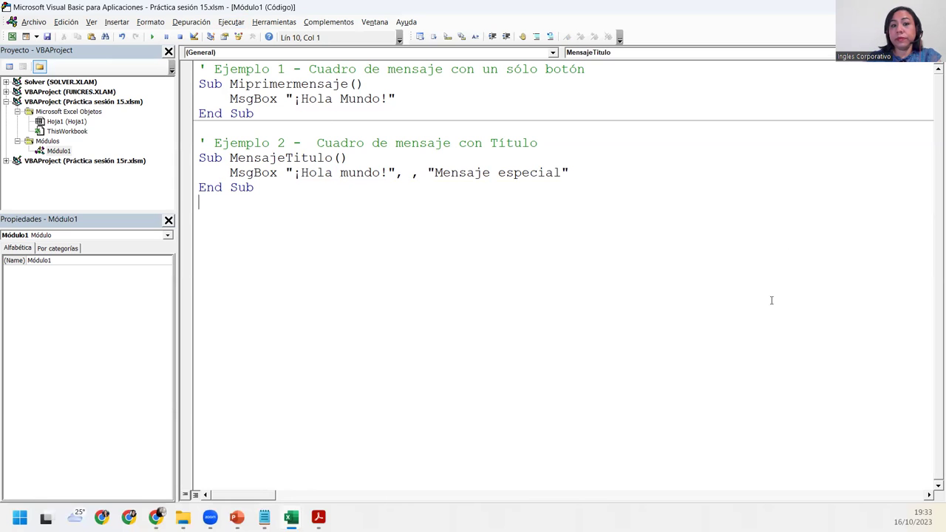
left_click(412, 172)
left_click(513, 173)
left_click(595, 171)
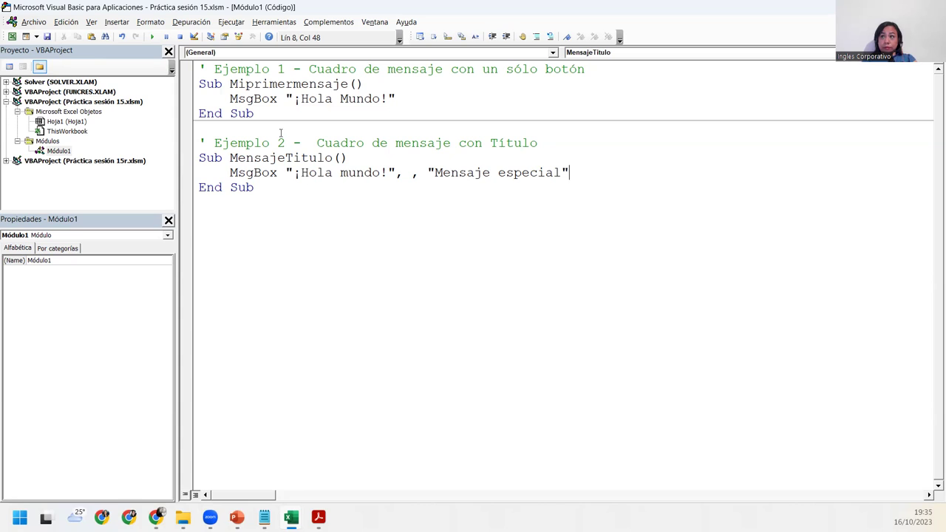
left_click(284, 83)
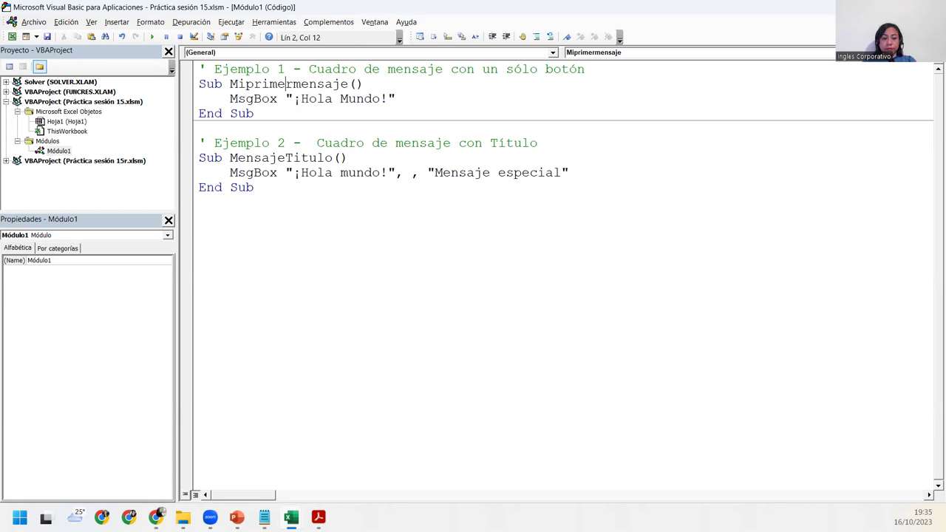
key("F5")
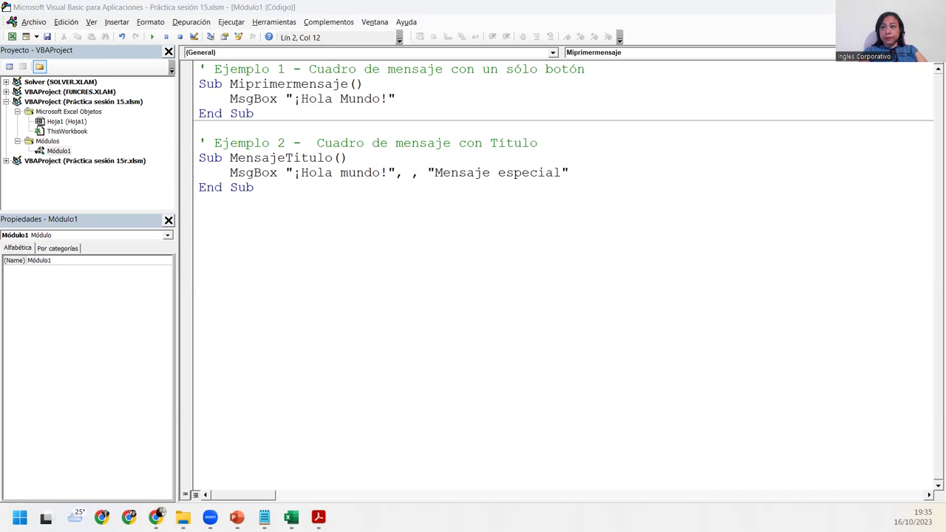
Run the MensajeTitulo macro from the Macros list
left_click(364, 246)
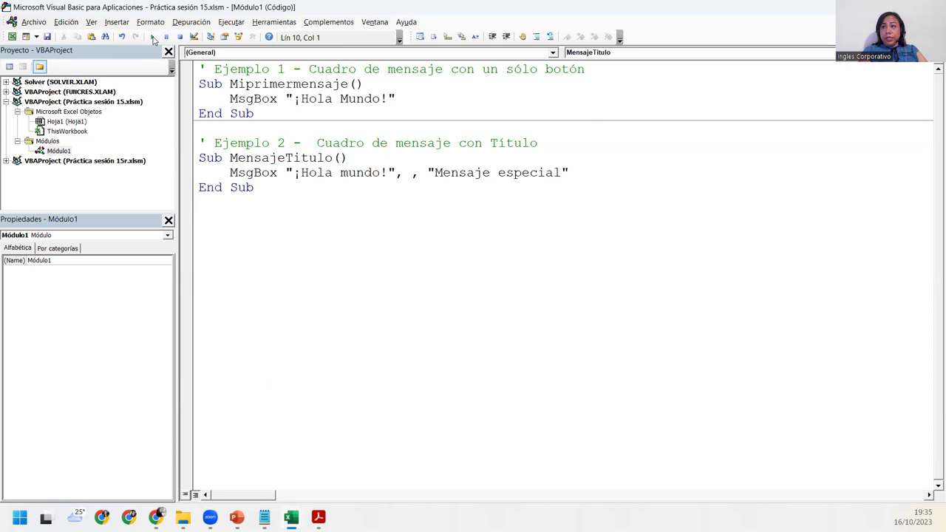
left_click(153, 38)
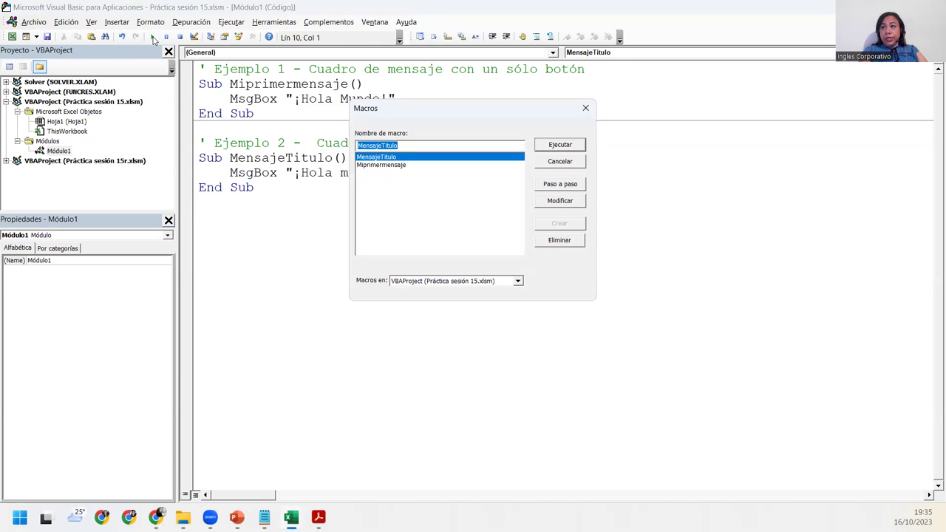
left_click(393, 165)
left_click(395, 158)
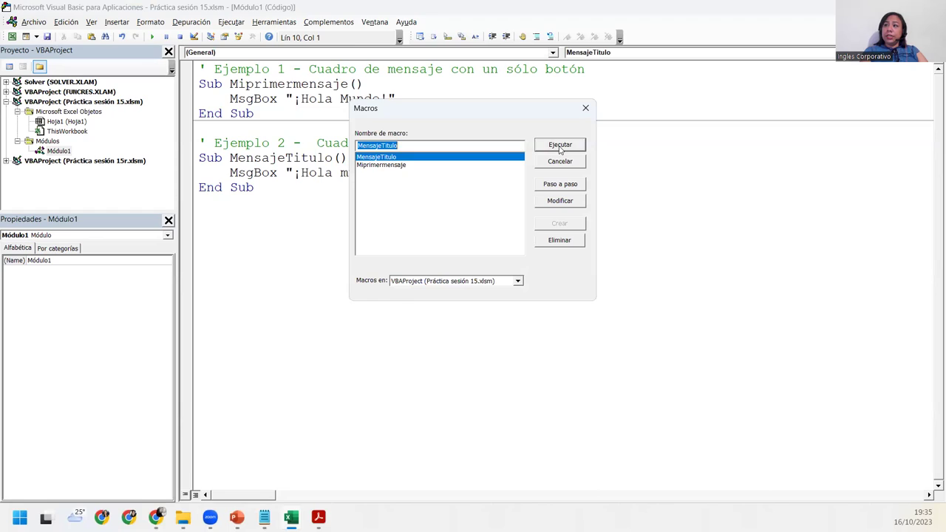
left_click(559, 146)
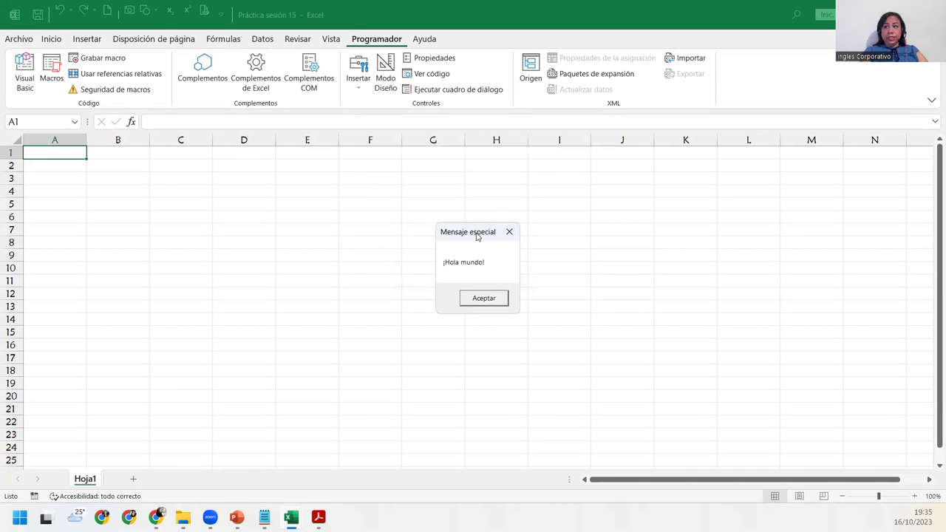
Move the Mensaje especial box aside and close it
left_click_drag(482, 238, 385, 212)
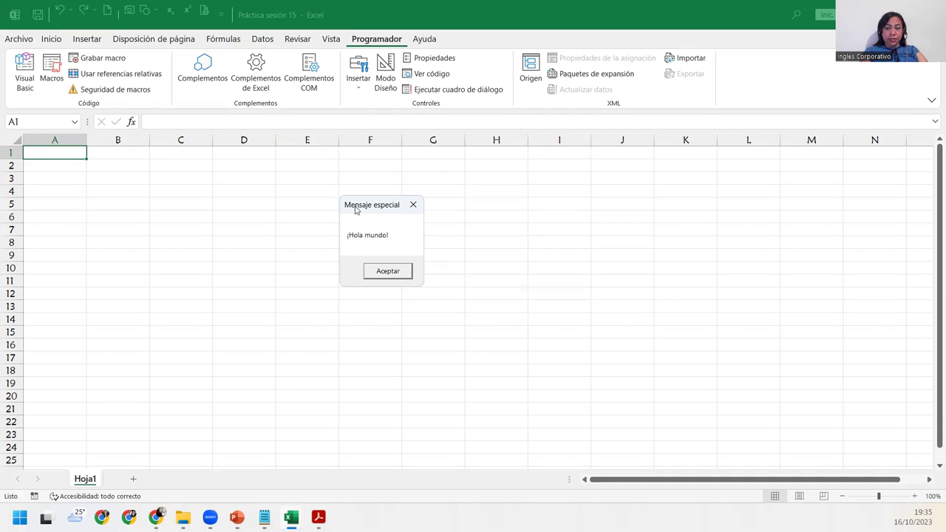
left_click(419, 205)
left_click(326, 83)
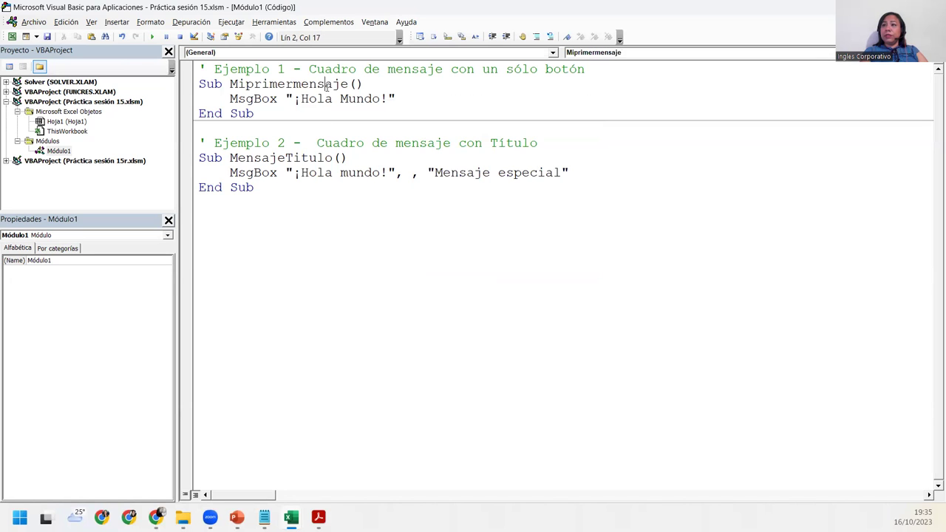
Rerun Miprimermensaje and MensajeTitulo, closing each message box afterwards
left_click(153, 39)
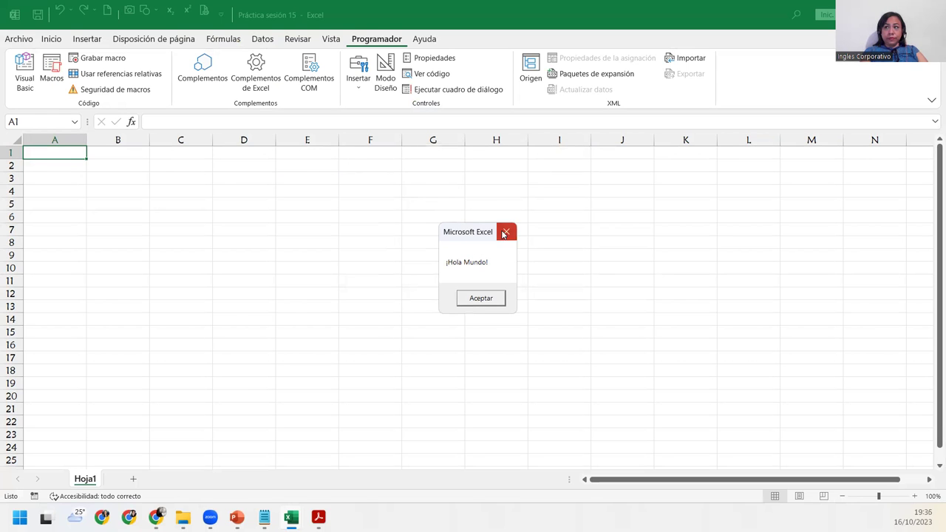
left_click(505, 232)
left_click(299, 172)
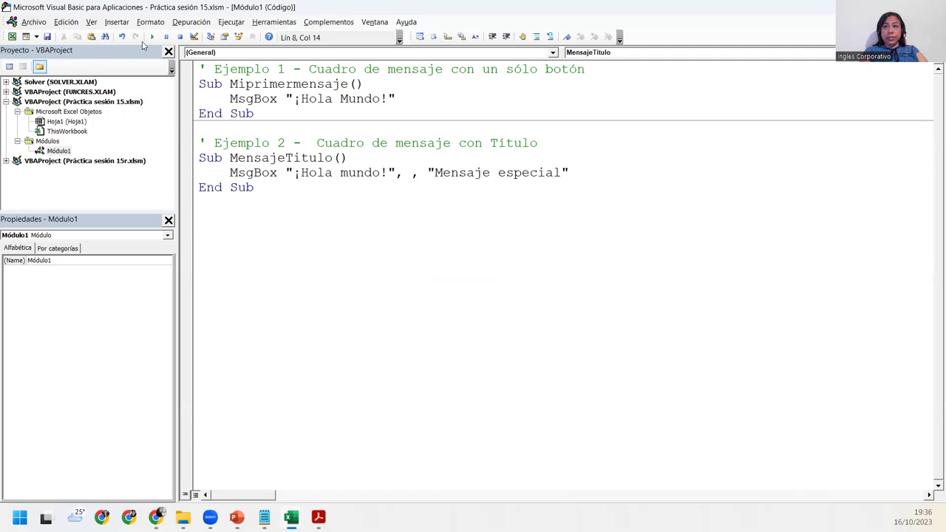
left_click(150, 37)
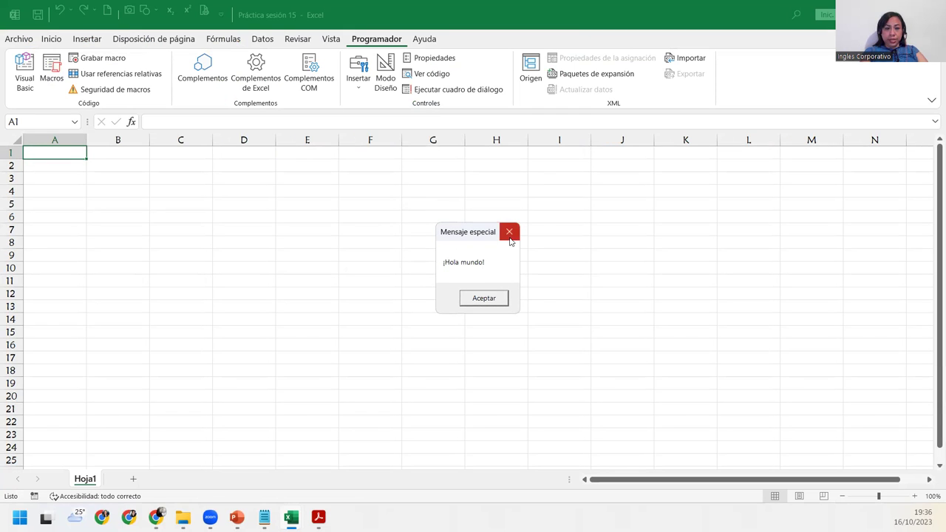
left_click(510, 239)
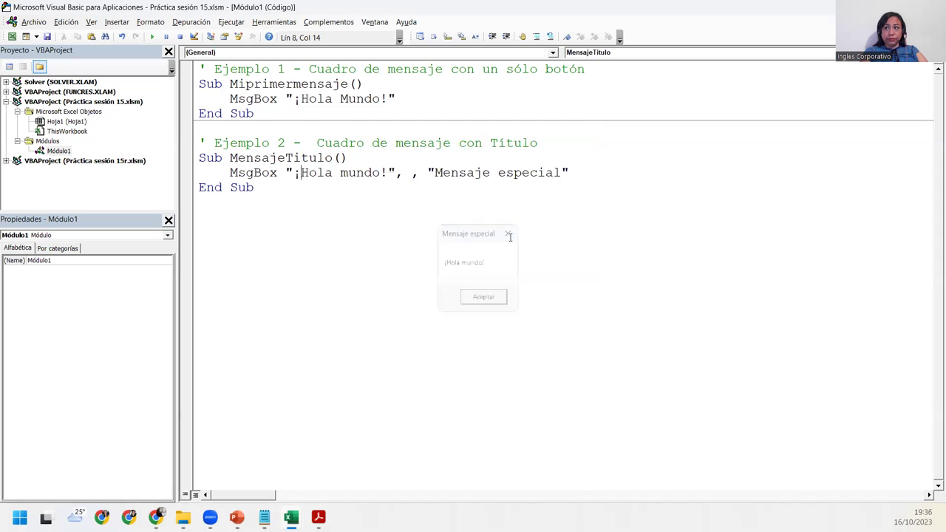
left_click(266, 220)
Add a blank line after MensajeTitulo's End Sub
key("Return")
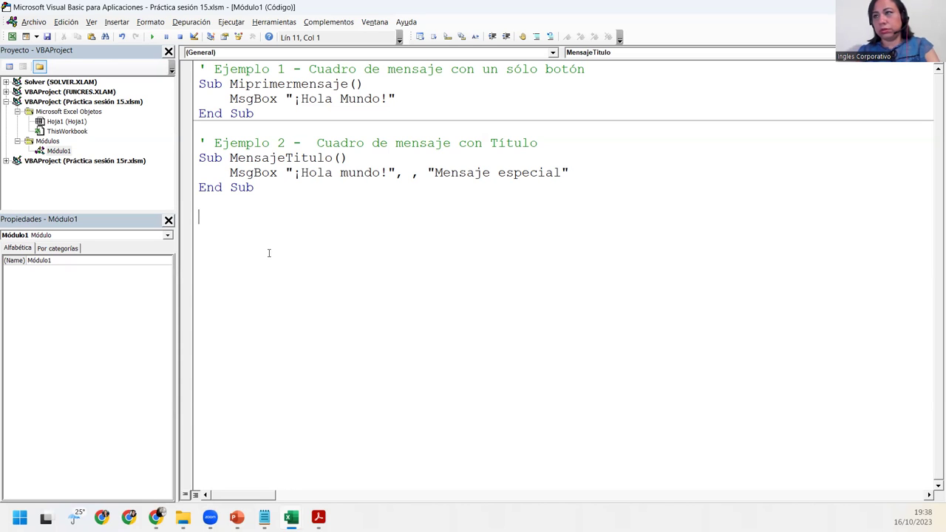
Write the comment ' Ejemplo 3 - Cuadro de texto con los botones Aceptar y Cancelar, then begin a Sub line
type("'")
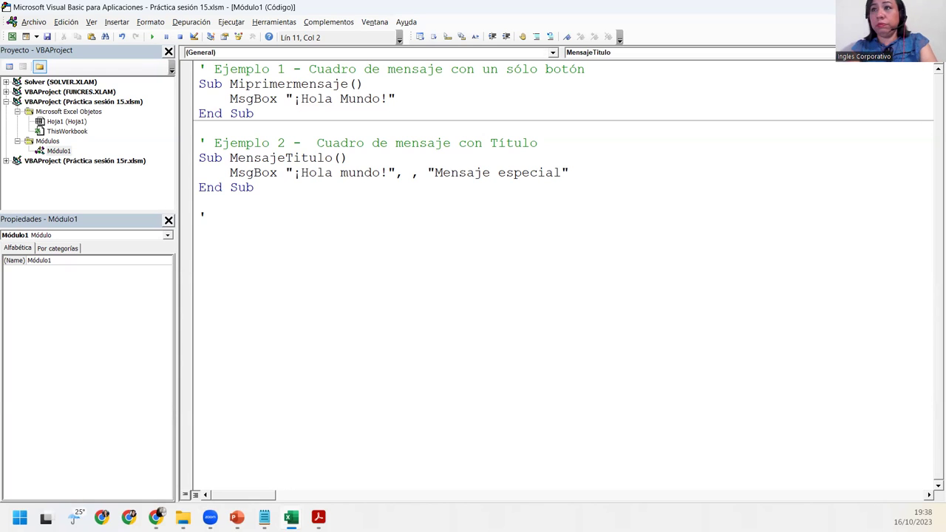
type(" Ejemplo 3 ")
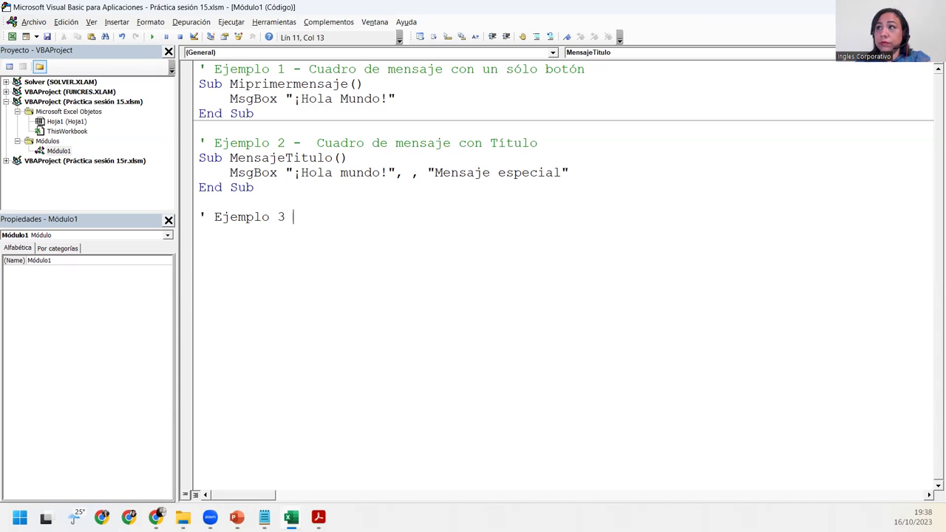
type("- ")
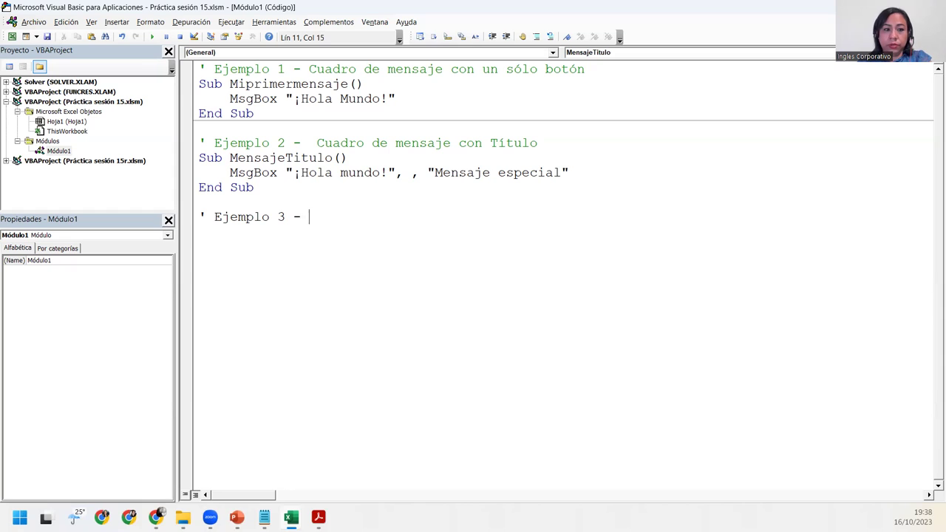
type("Cuadro de texto ")
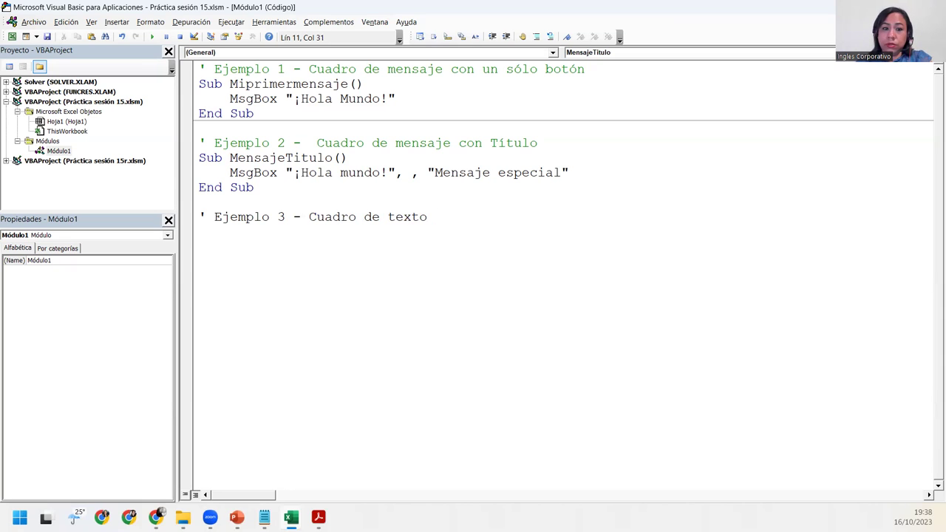
type("con los not")
key("BackSpace")
key("BackSpace")
key("BackSpace")
type("botoe")
key("BackSpace")
type("nes ")
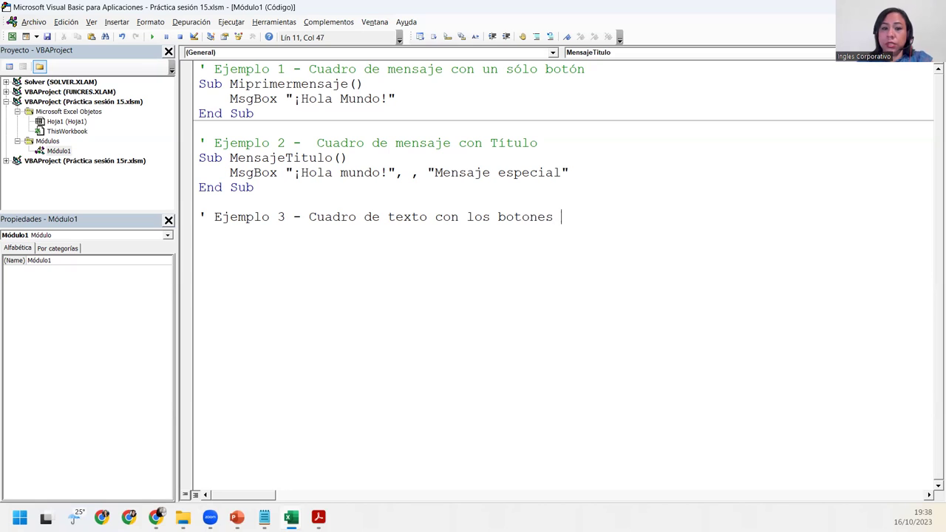
type("Aceptar y Cancelar")
key("Return")
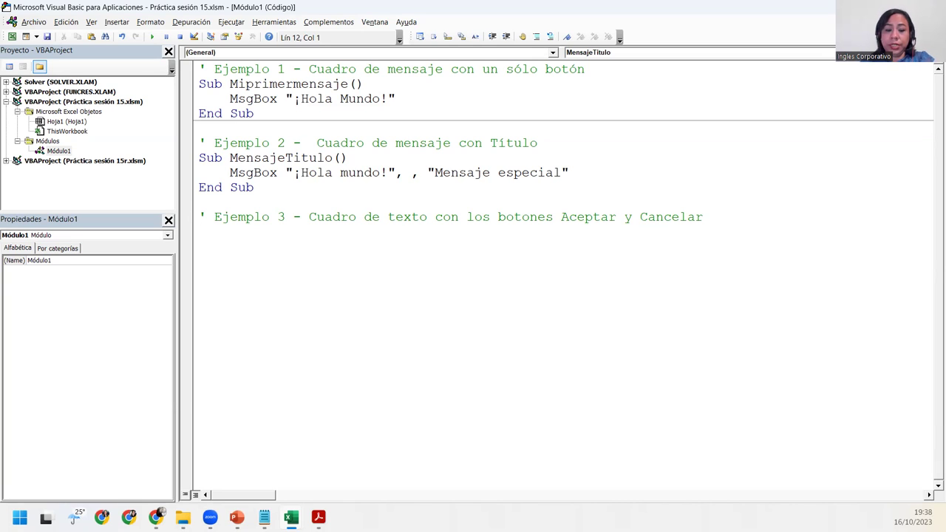
type("Sub")
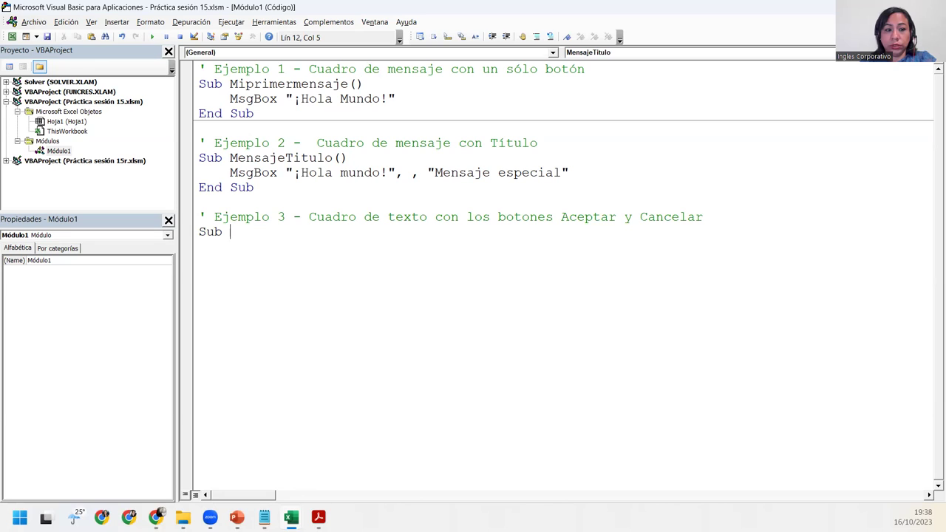
Create Sub MensajeCancelar() containing MsgBox "¿Quieres continuar?", vbOKCancel, followed by a blank line
type("MensajeCancelar")
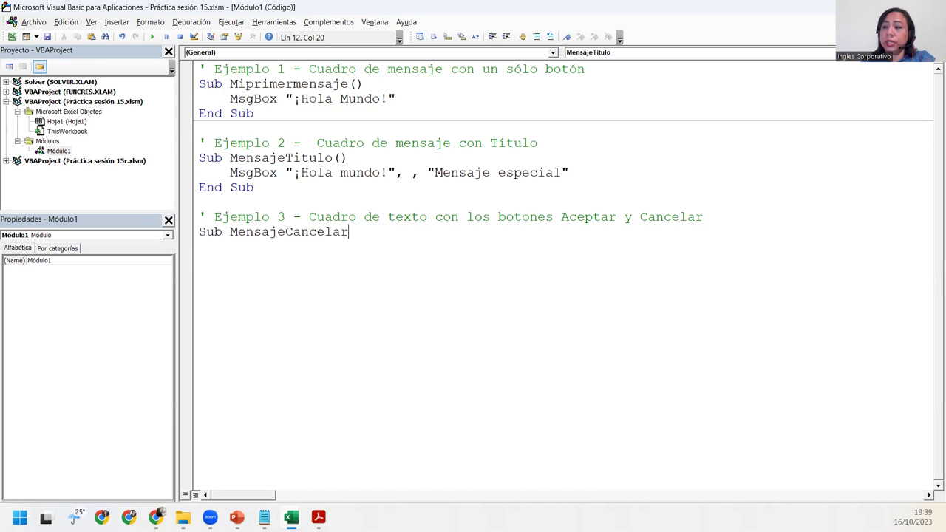
type("()")
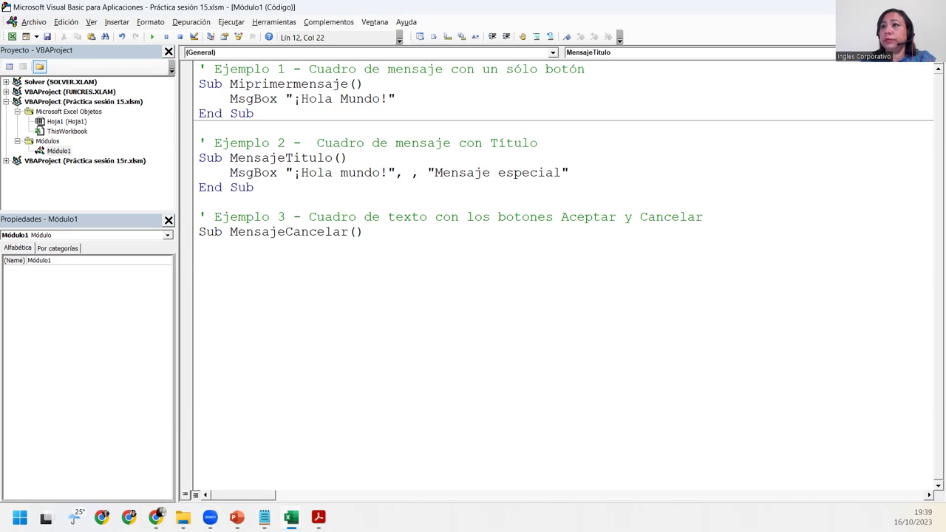
key("Return")
key("Tab")
type("Ms")
key("ctrl+space")
key("Tab")
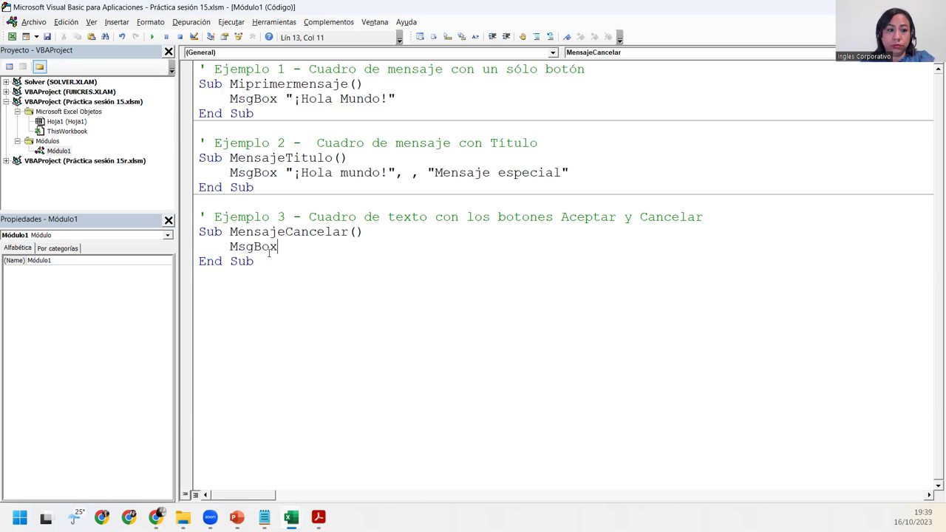
type("\"")
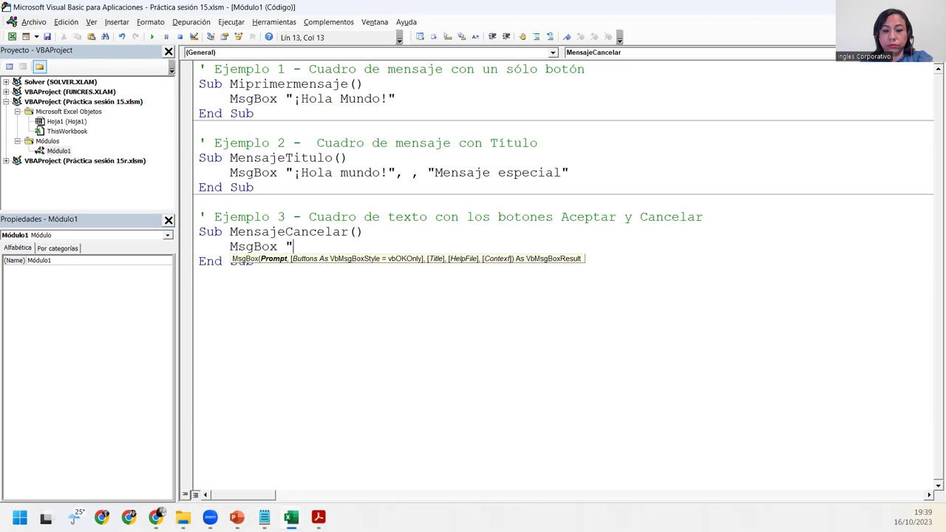
type("¿Quier")
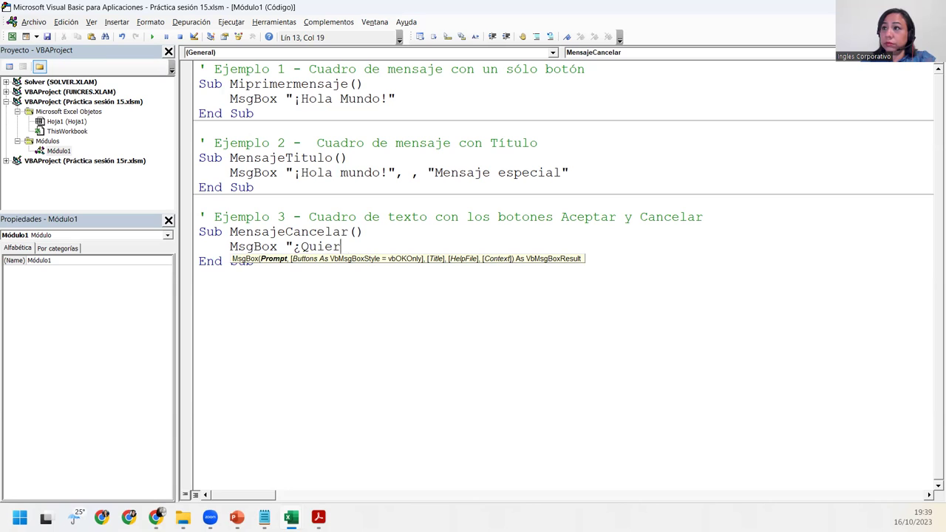
type("es ")
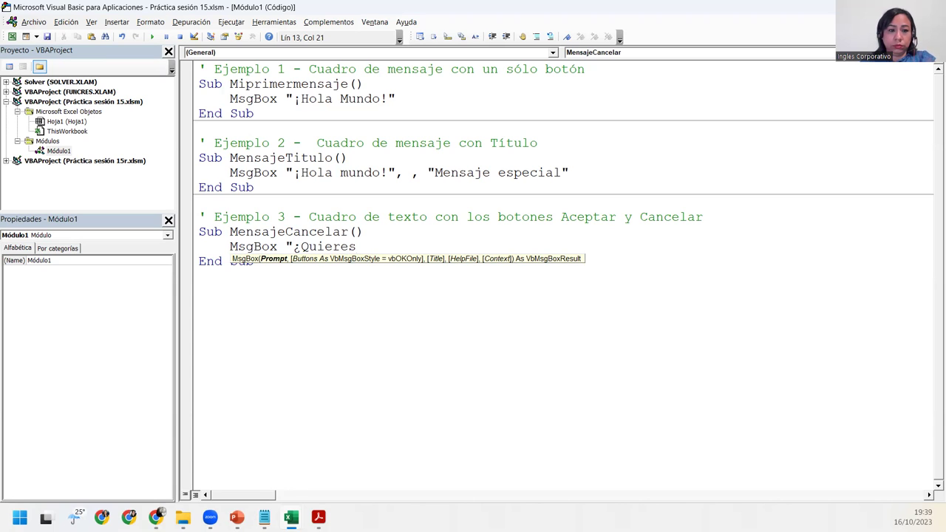
type("continuar!")
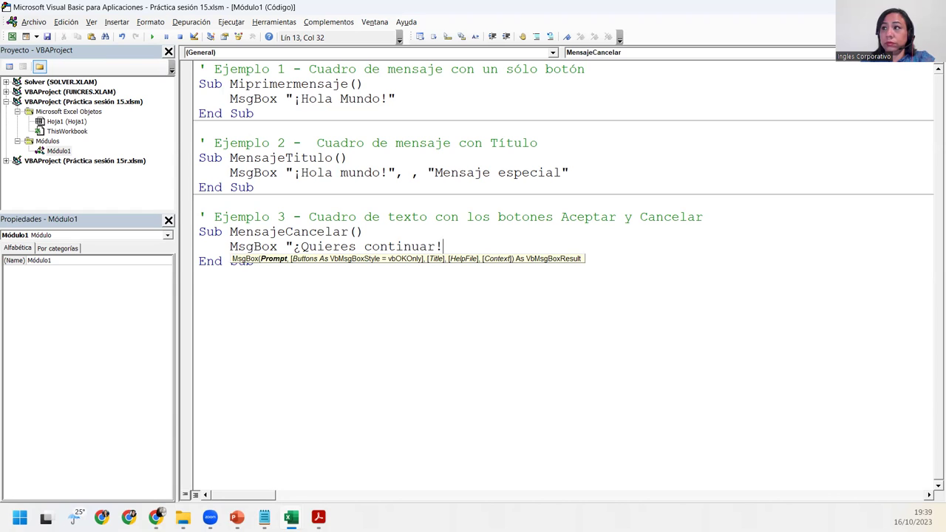
key("BackSpace")
type("?")
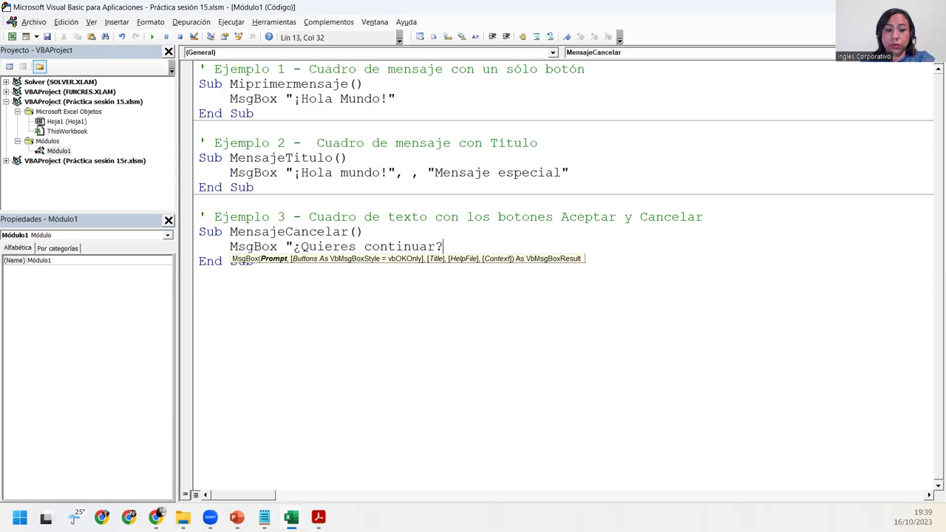
type("\", ")
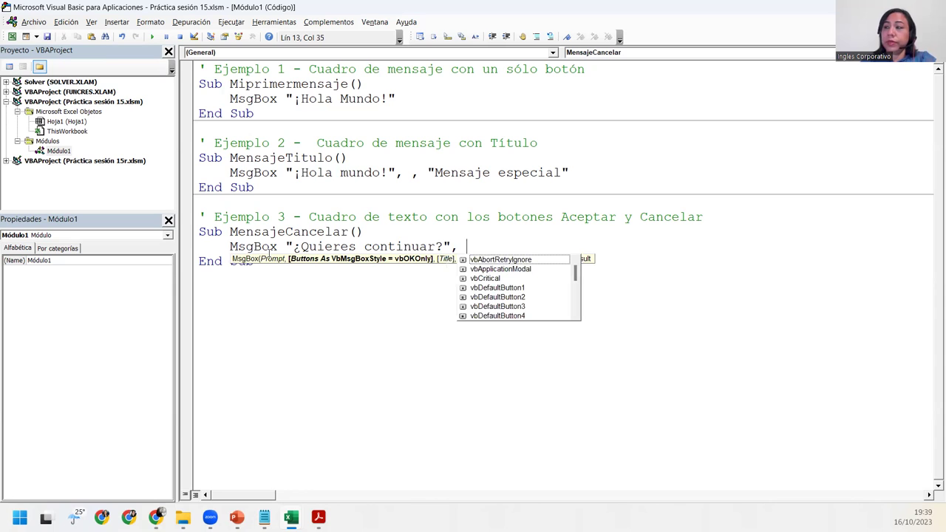
type("vbok")
key("Tab")
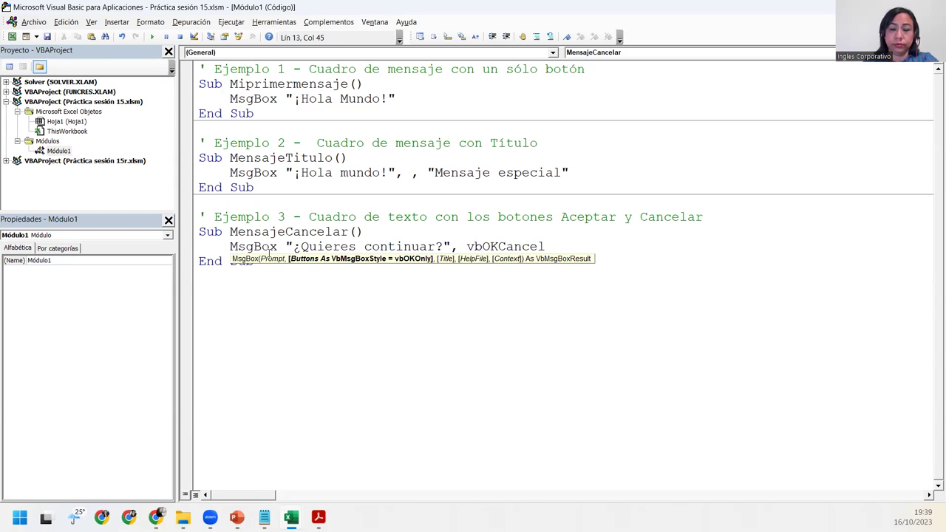
key("Down")
key("Return")
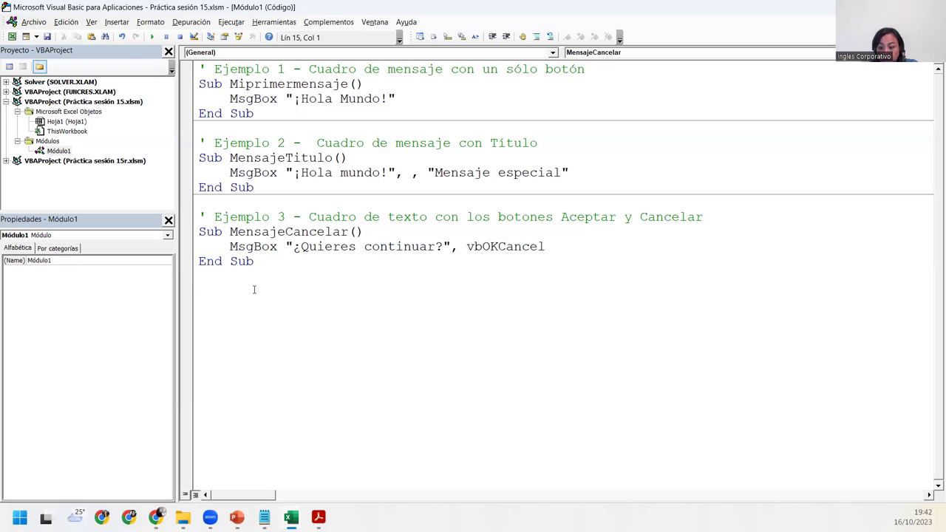
key("Return")
type("'Ejempol")
key("BackSpace")
key("BackSpace")
type("lo 4 ")
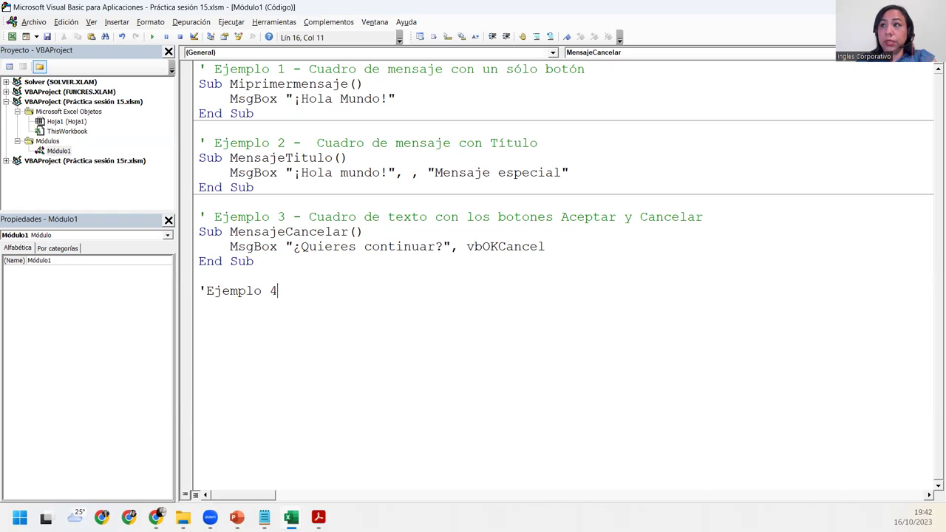
type("- Obtes")
key("BackSpace")
type("ner valor del mensaje")
key("Return")
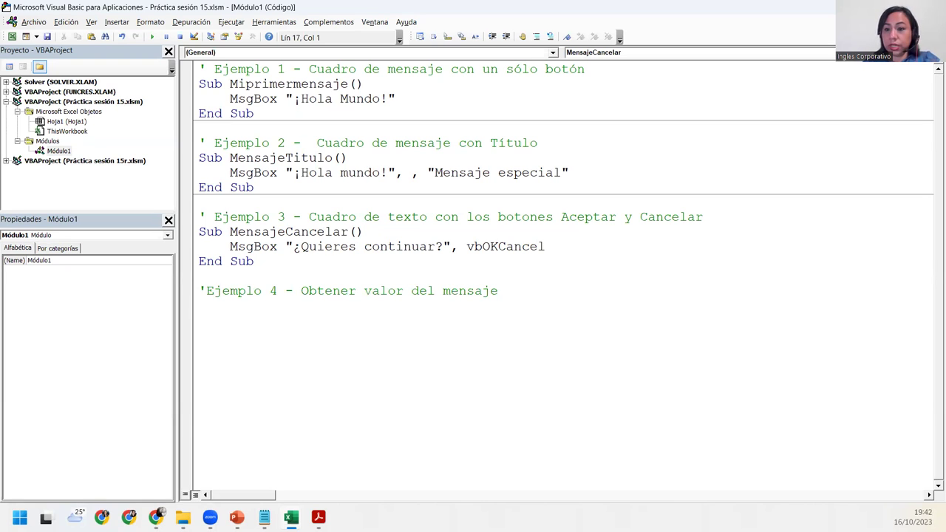
key("alt+Tab")
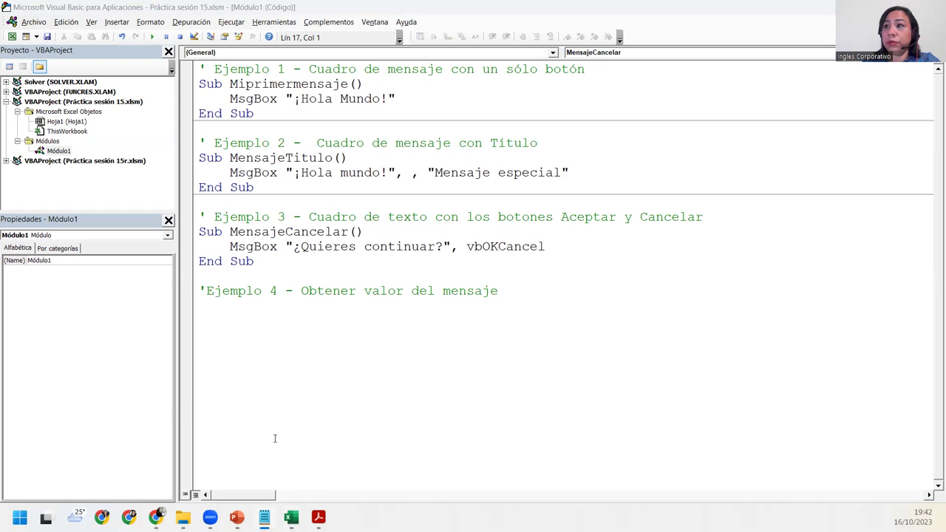
left_click(242, 316)
left_click(234, 311)
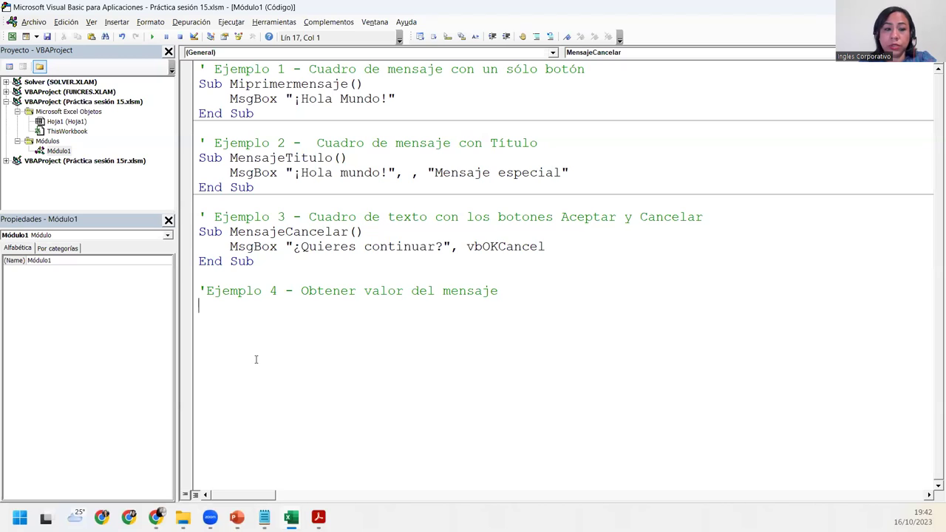
Create Sub Obtener_valor() with an indented empty body
type("Sub Obener")
key("BackSpace")
key("BackSpace")
key("BackSpace")
key("BackSpace")
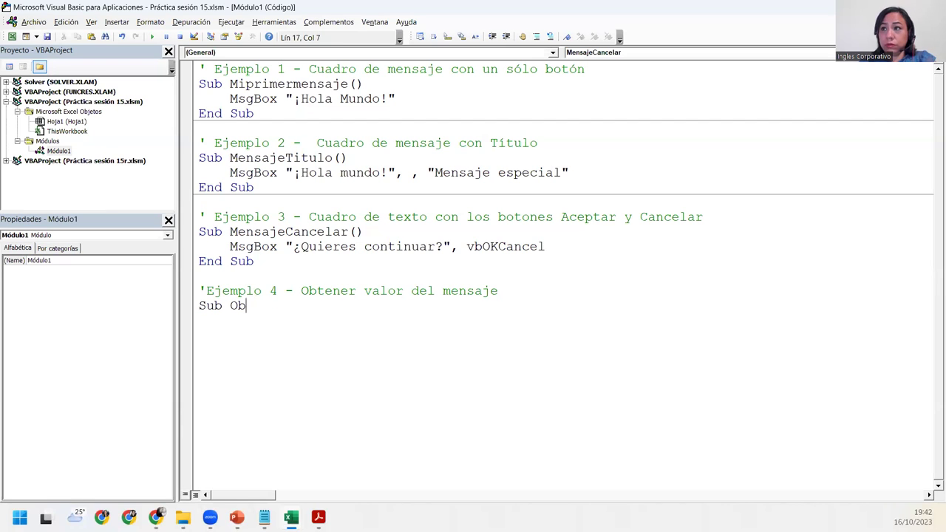
type("tener_valor()")
key("Return")
key("Tab")
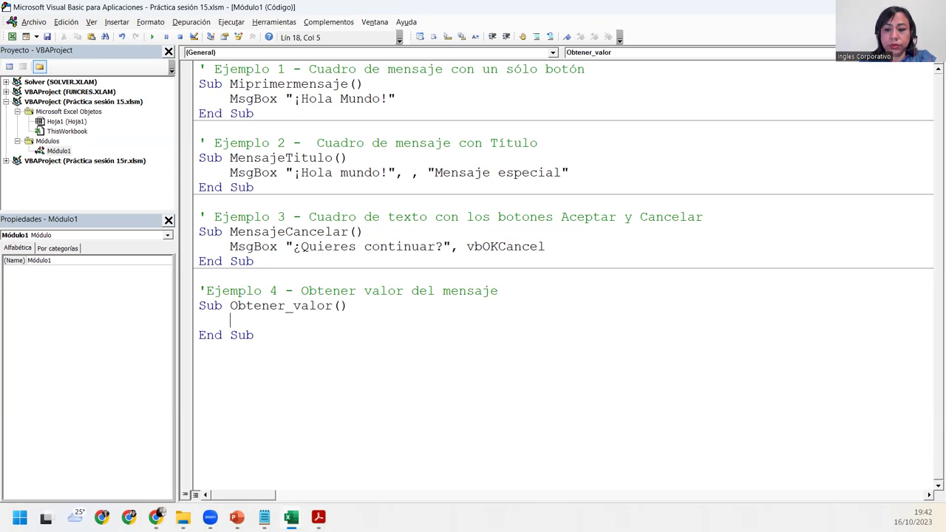
Add the comment 'Primero relizamos la pregunta inside Obtener_valor
type("'")
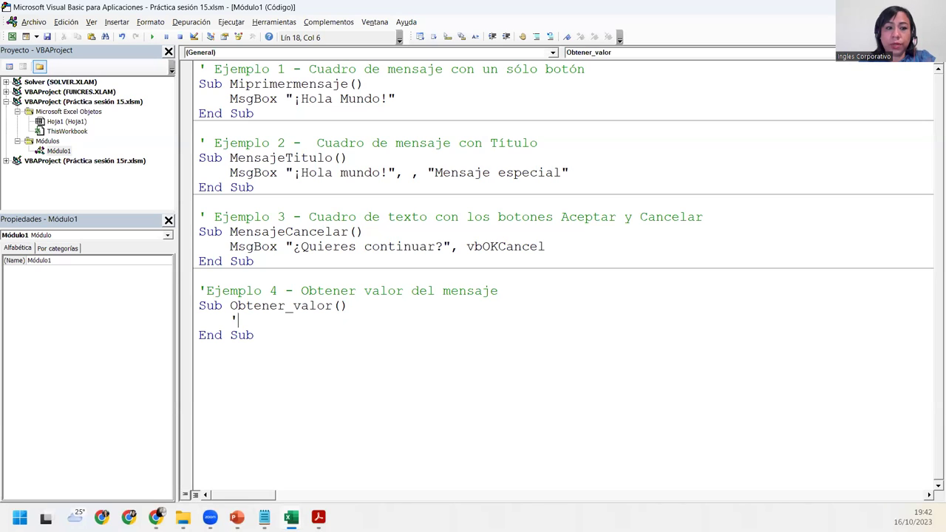
type("Primero Agregamos la pres")
key("BackSpace")
key("BackSpace")
key("BackSpace")
key("BackSpace")
key("BackSpace")
key("BackSpace")
key("BackSpace")
key("BackSpace")
key("BackSpace")
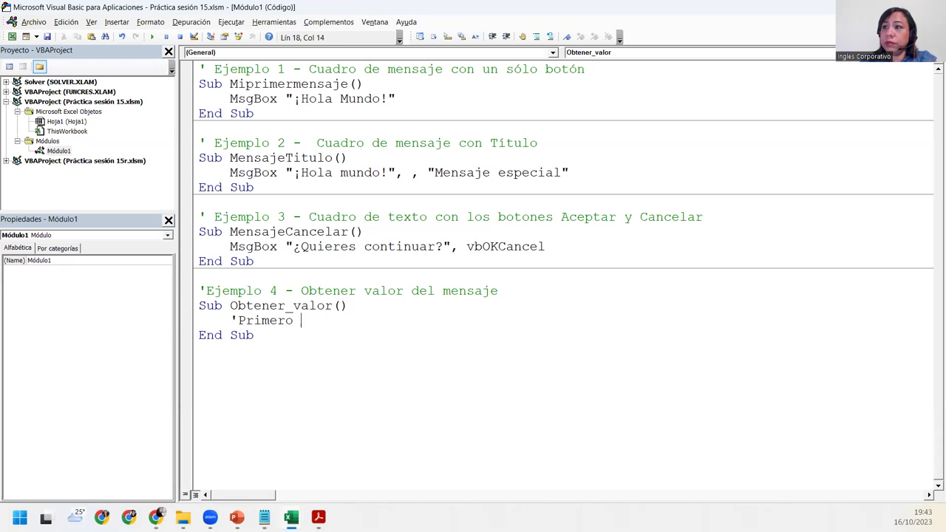
type("relizamos la pregint")
key("BackSpace")
key("BackSpace")
key("BackSpace")
type("unta")
key("Return")
key("Tab")
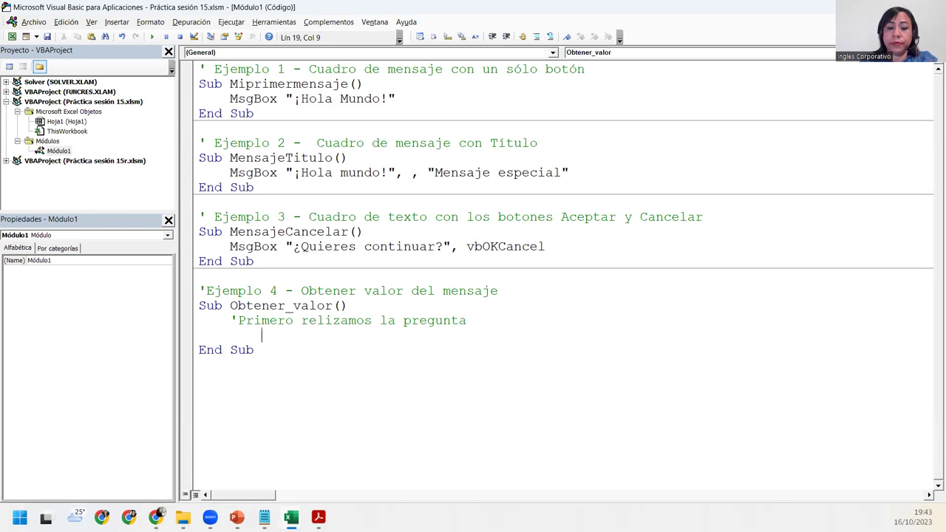
Start Resultado = MsgBox with the question "¿Quires pintar de rojo la celda A1?"
type("Resultado")
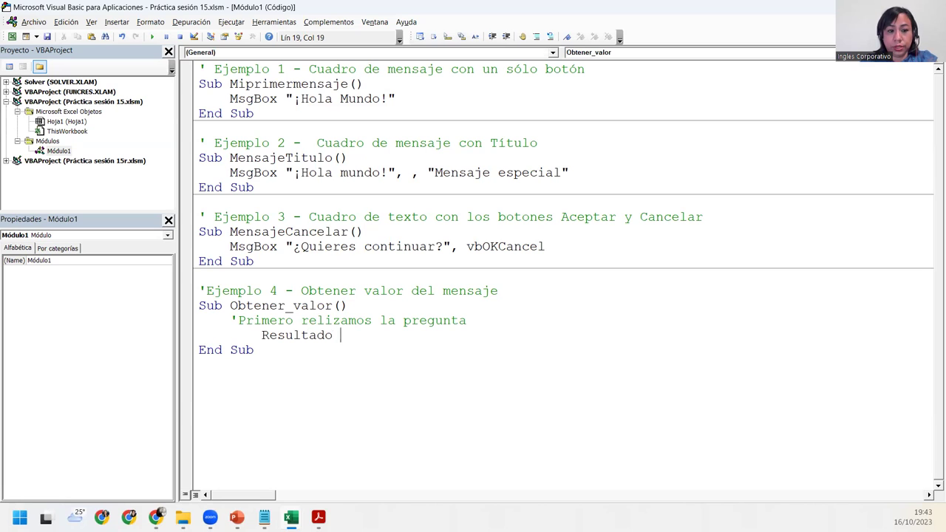
type(" = m")
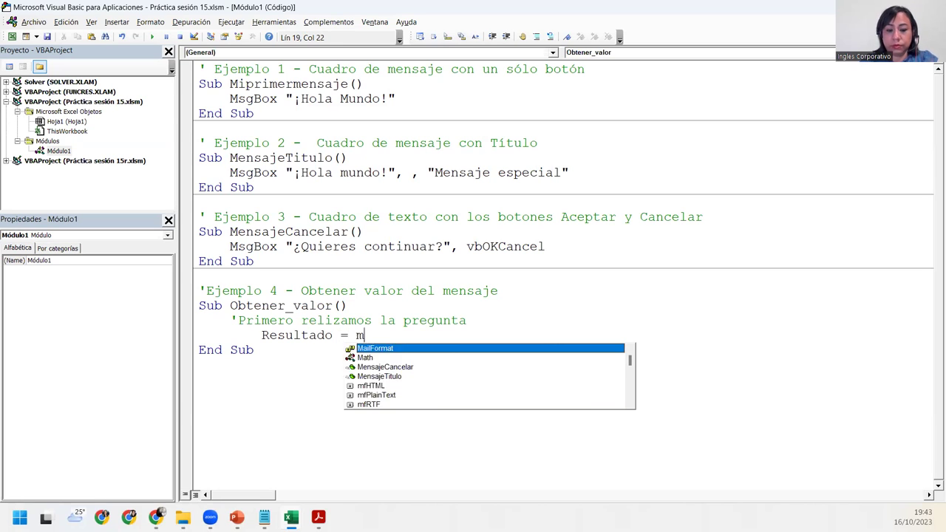
type("sg")
key("Tab")
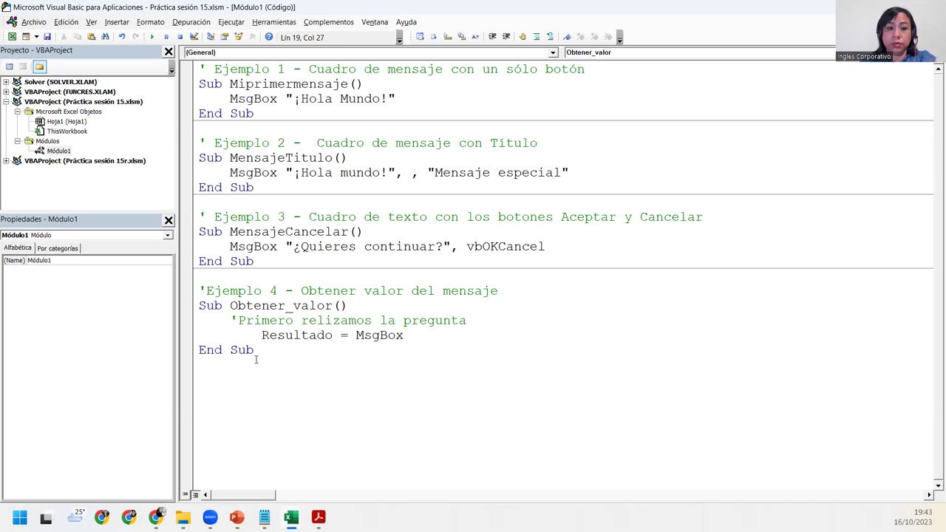
type("(")
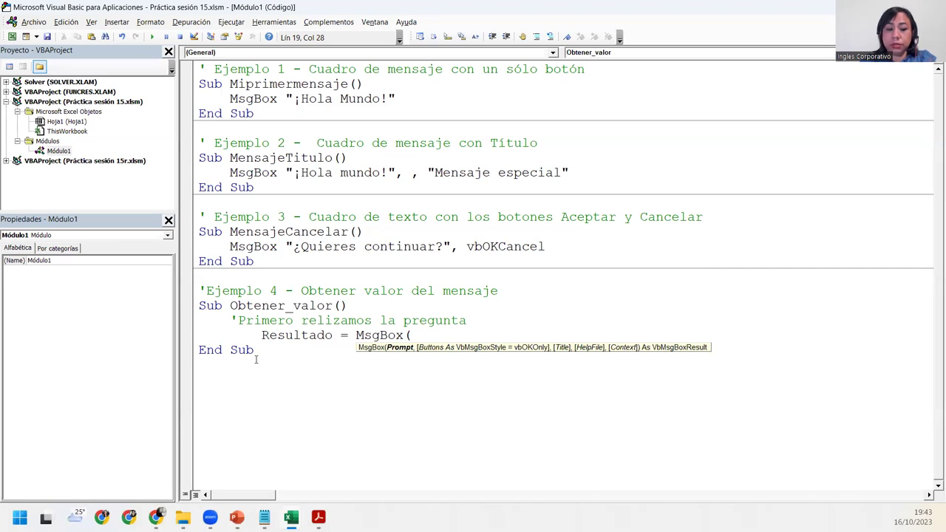
type("\"¡")
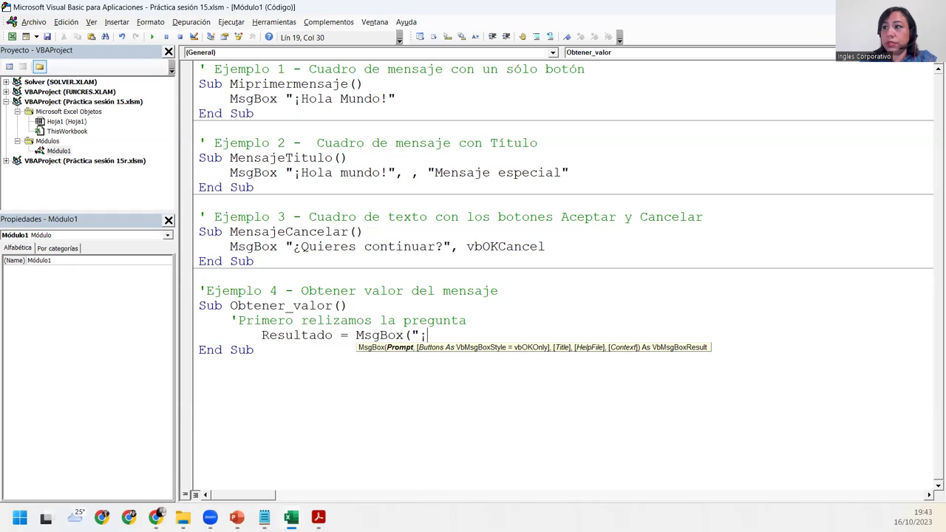
key("BackSpace")
type("'")
key("BackSpace")
type("¿")
type("Quiwew p")
key("BackSpace")
key("BackSpace")
key("BackSpace")
key("BackSpace")
key("BackSpace")
type("res is")
key("BackSpace")
key("BackSpace")
type("pintar de roja")
key("BackSpace")
type("o la celda A1")
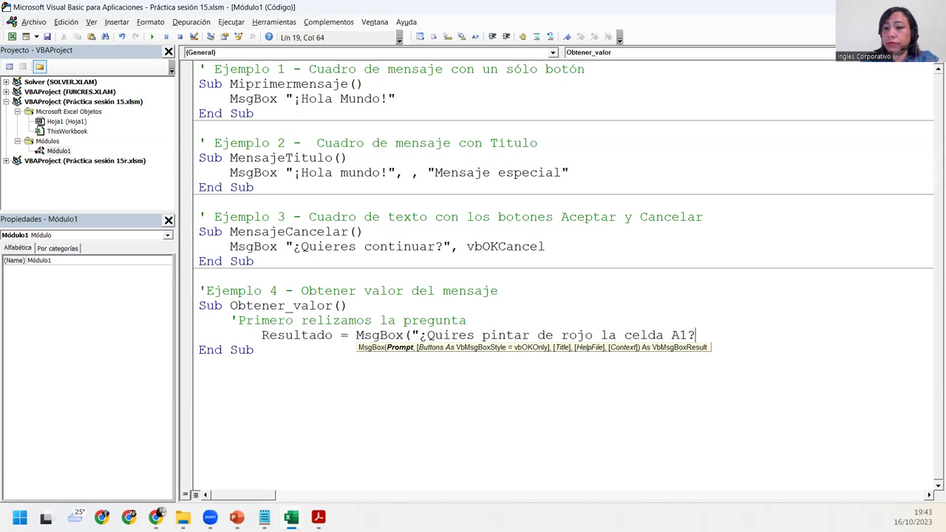
Finish the call with vbYesNo and title "Colorear A1", then add the comment 'Segundo manejamos el resultado
type("\"")
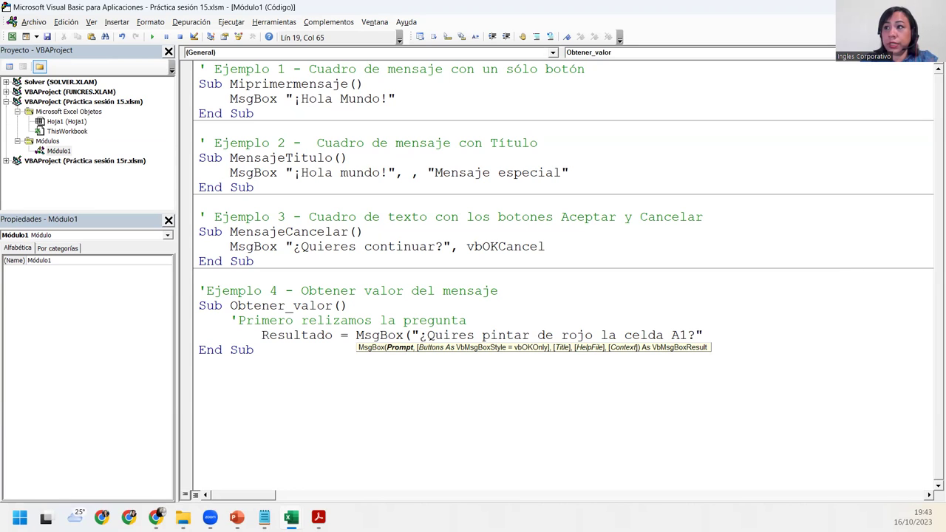
type(", ")
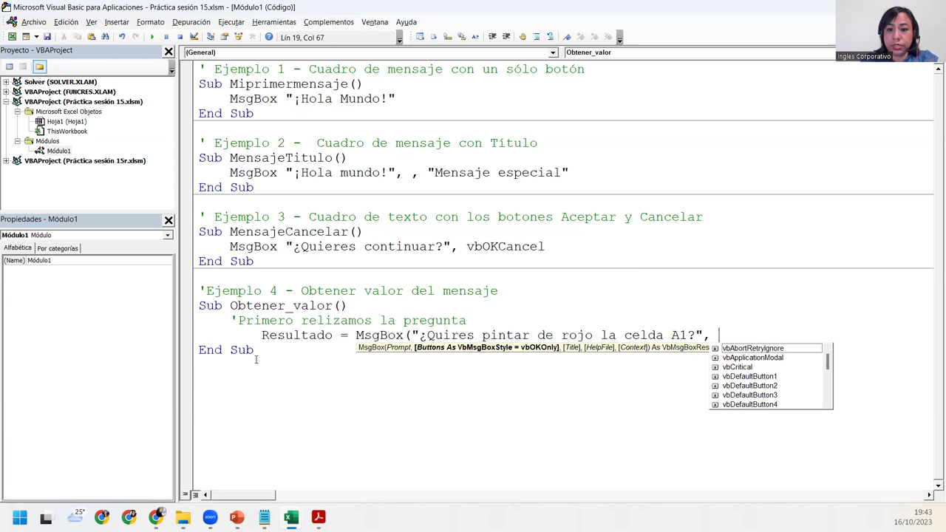
type("vb")
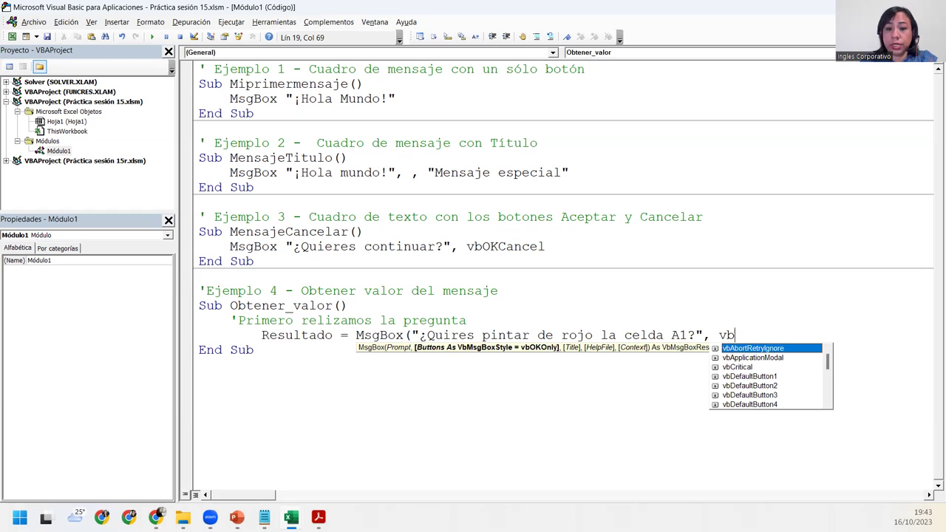
type("Yes")
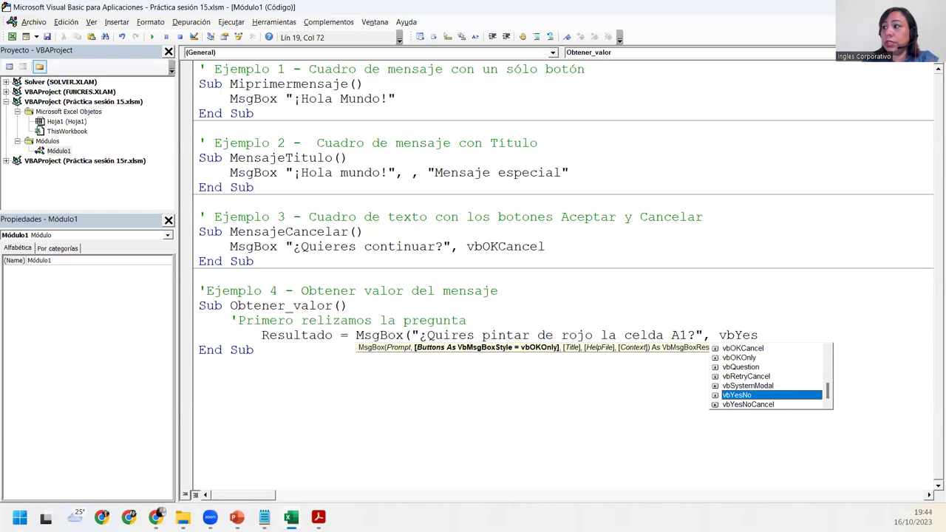
key("Tab")
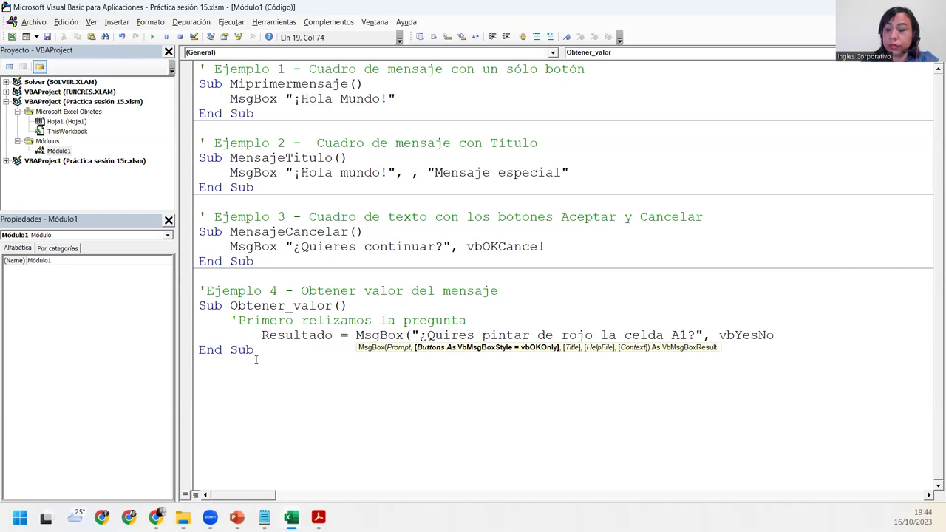
type(", \"Colorear")
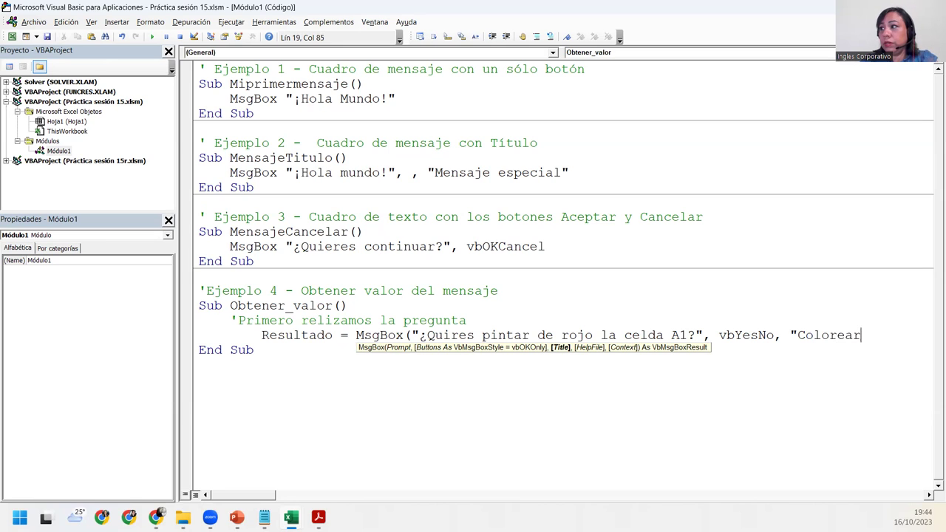
type(" A1")
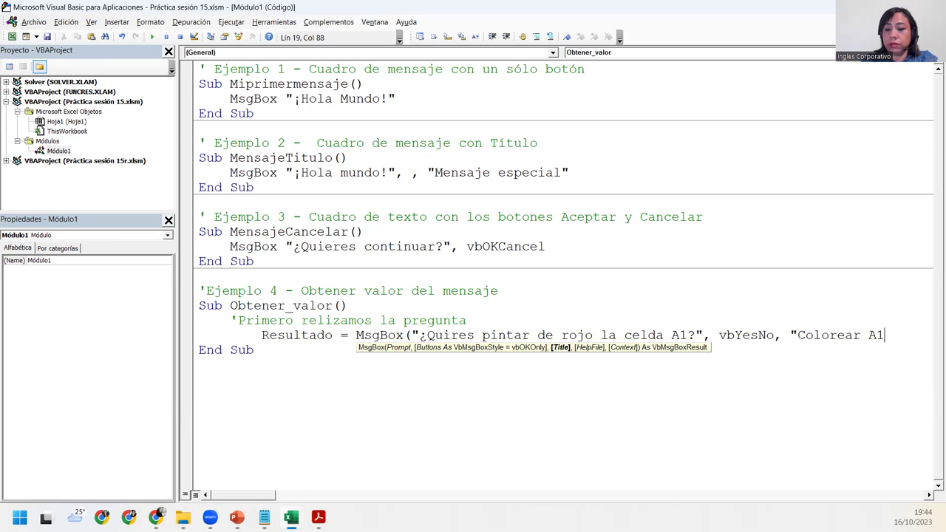
type("\"")
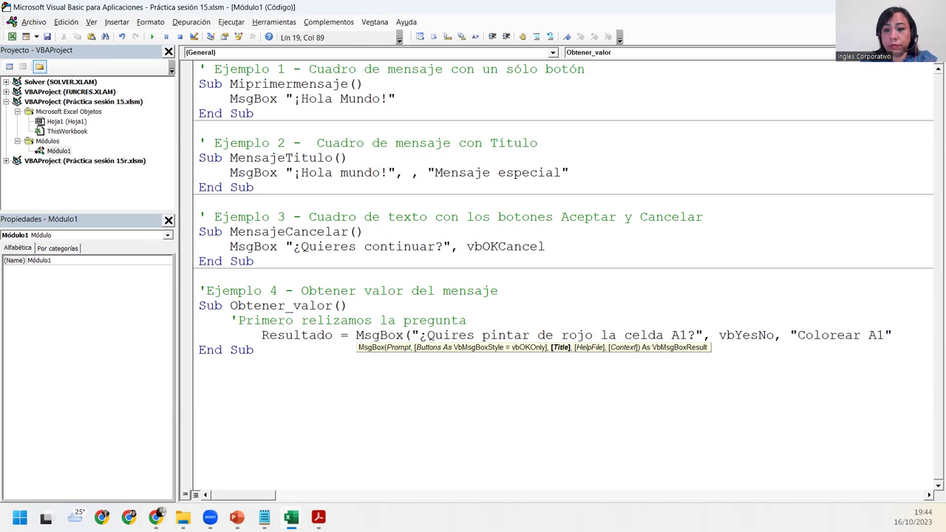
type(")")
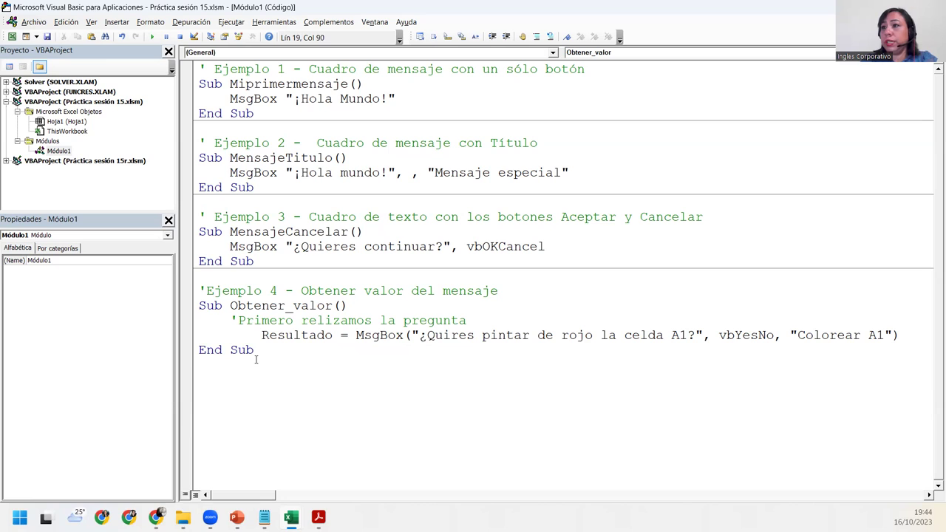
key("Return")
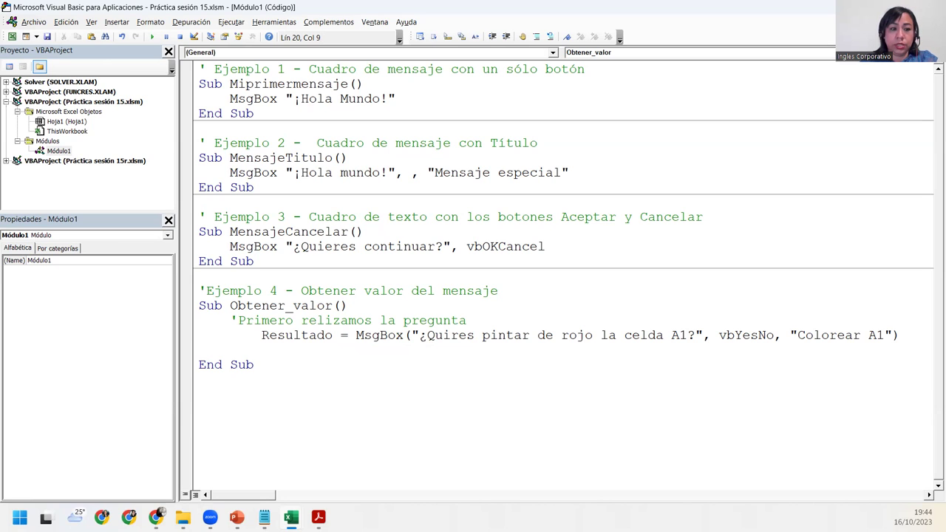
key("BackSpace")
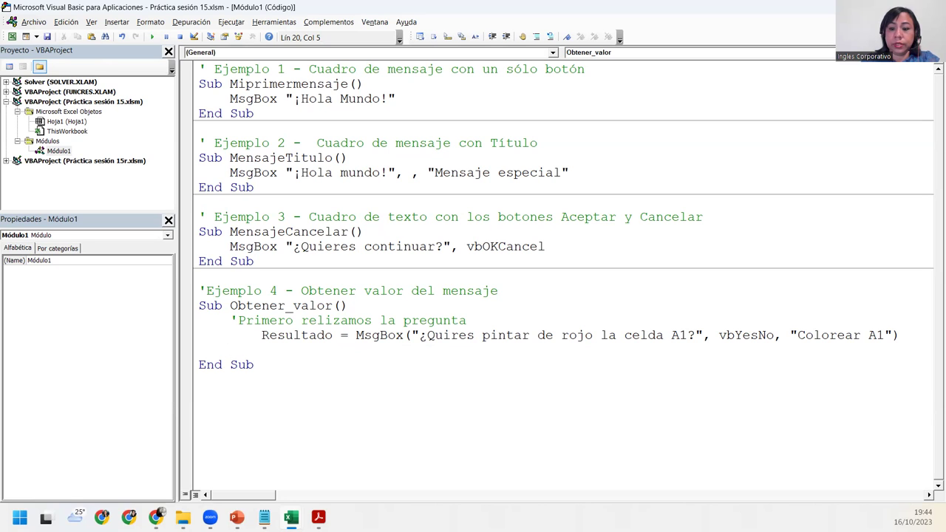
type("'")
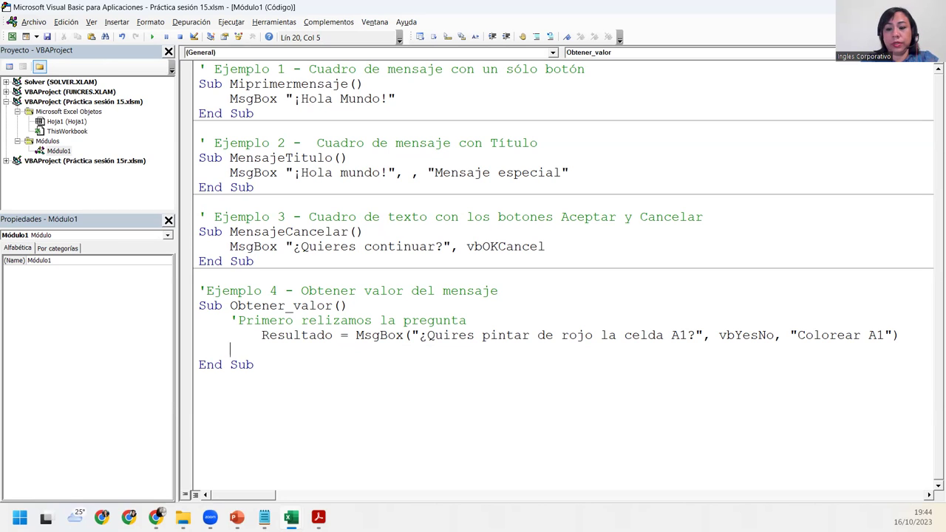
type("Segundo manejamos el resultado")
Add the line If Resultado = vbYes Then with an indented body
key("Return")
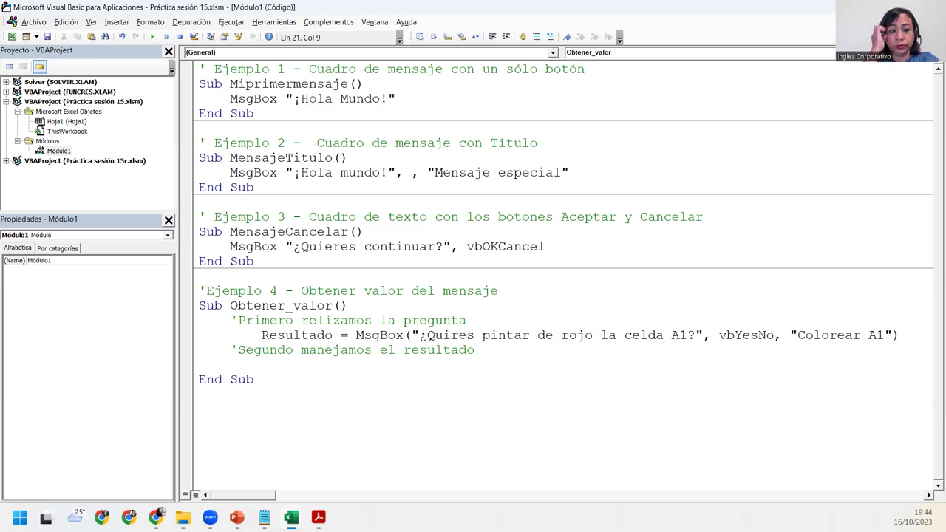
type("I")
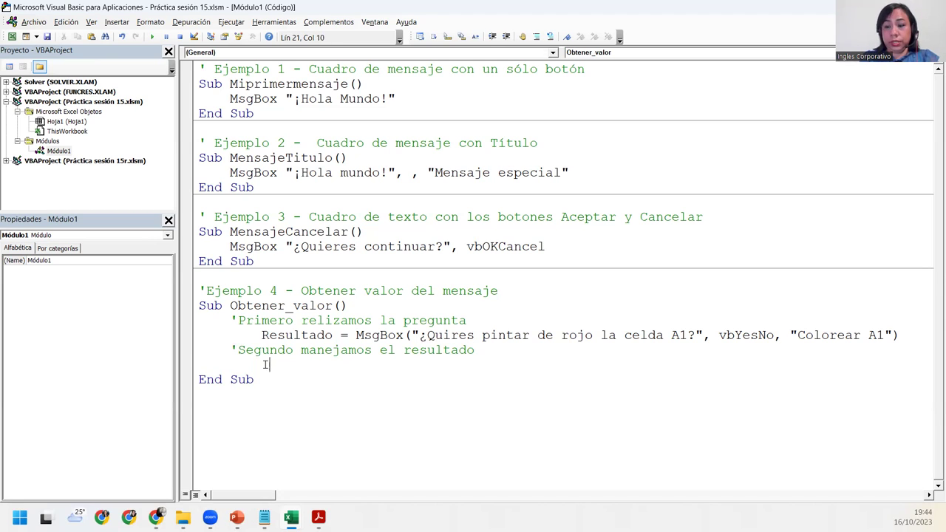
type("f resylt")
key("BackSpace")
key("BackSpace")
key("BackSpace")
key("BackSpace")
key("BackSpace")
key("BackSpace")
type("Resultado")
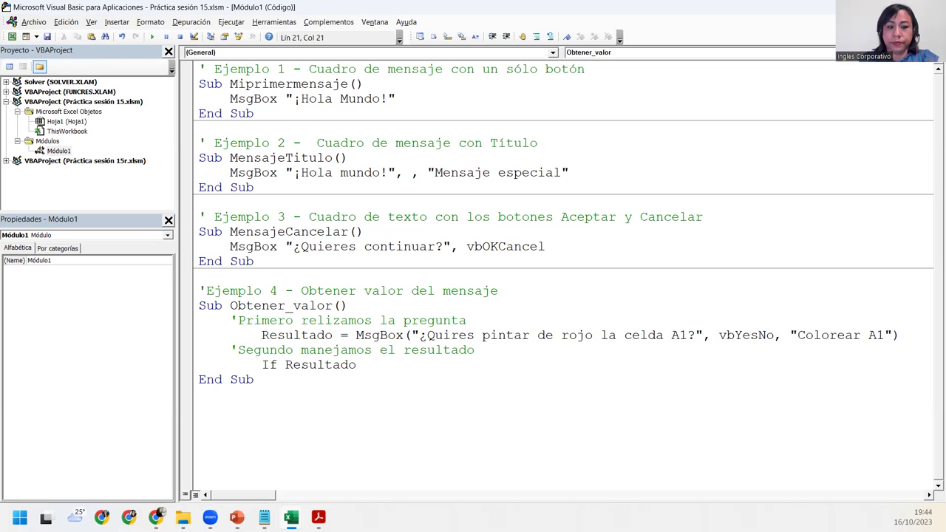
type(" = vbye")
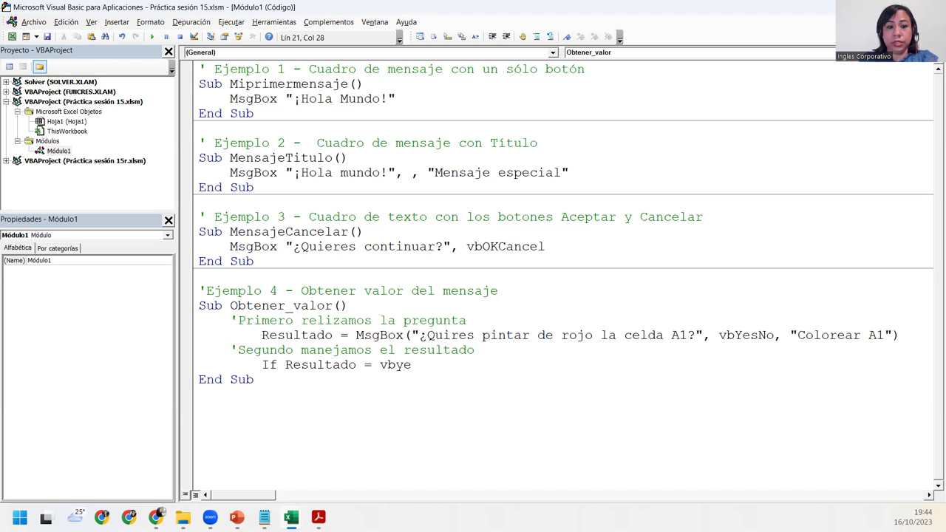
type("s ")
type("Then")
key("Return")
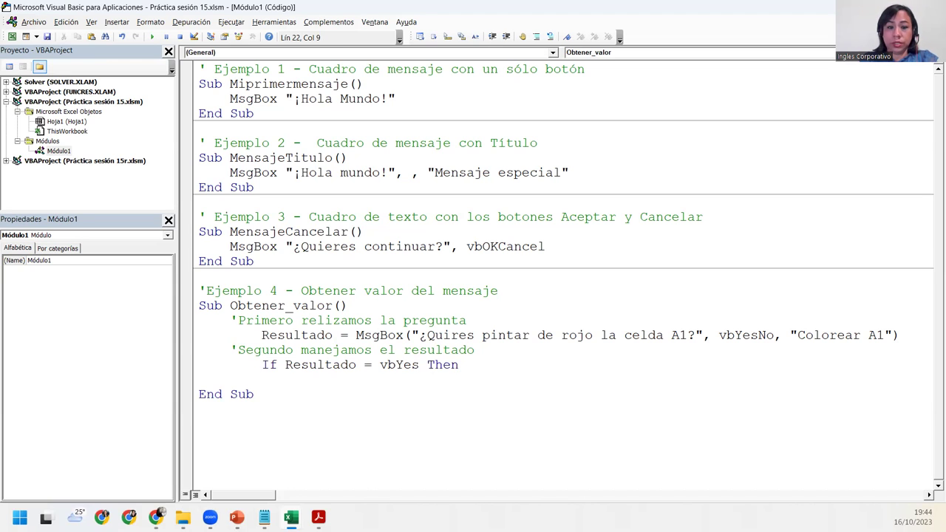
key("Tab")
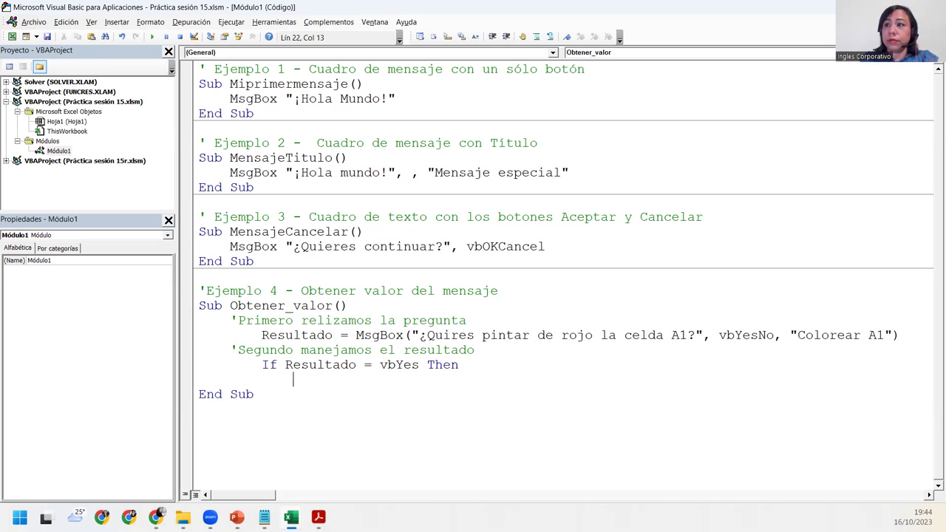
Inside the If, set Range("A1").Interior.Color = vbRed and close the block with End If
key("ctrl+space")
type("r")
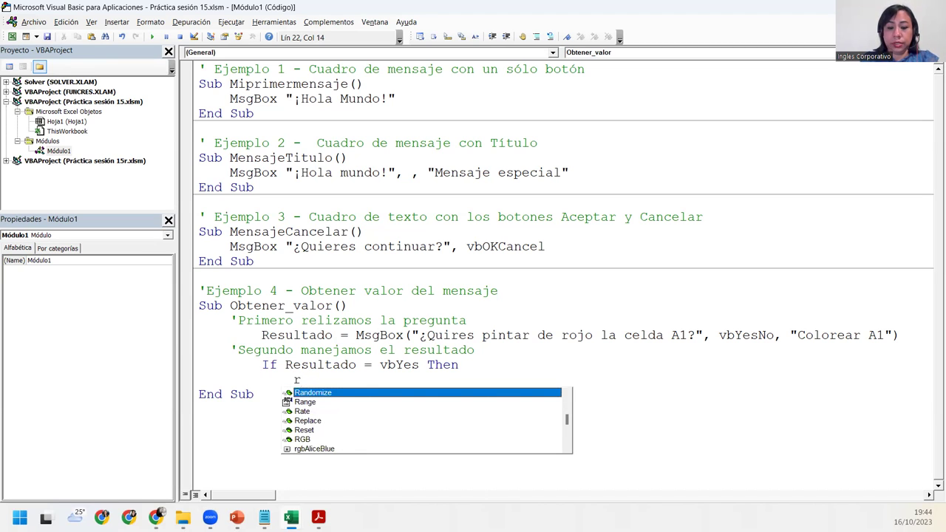
type("ange")
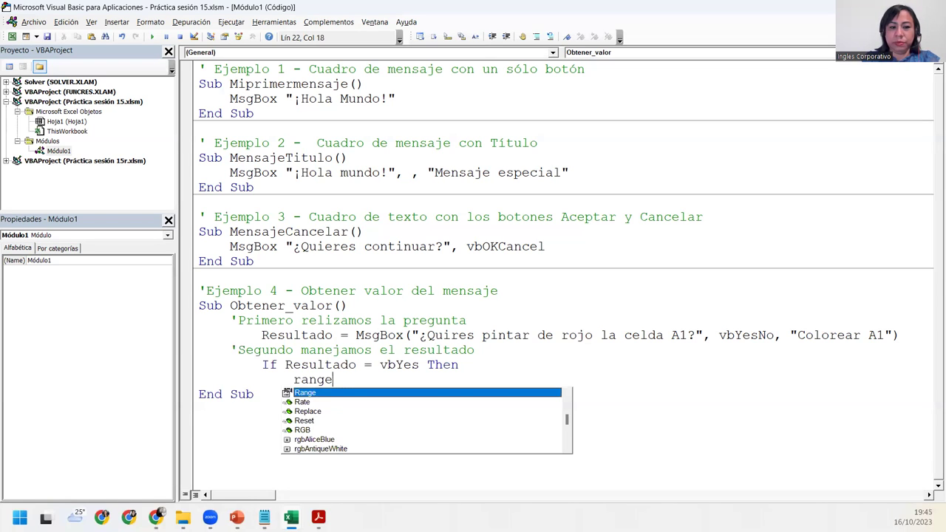
type("(")
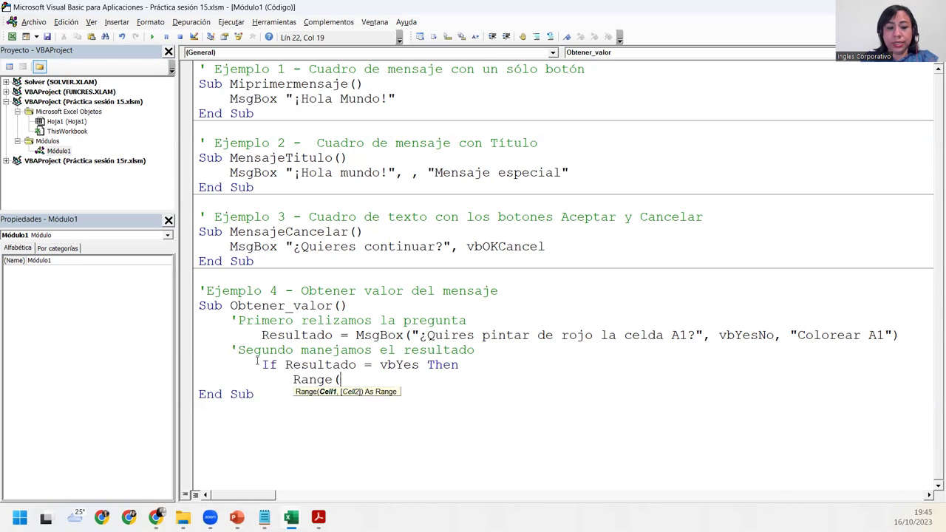
type("\"A")
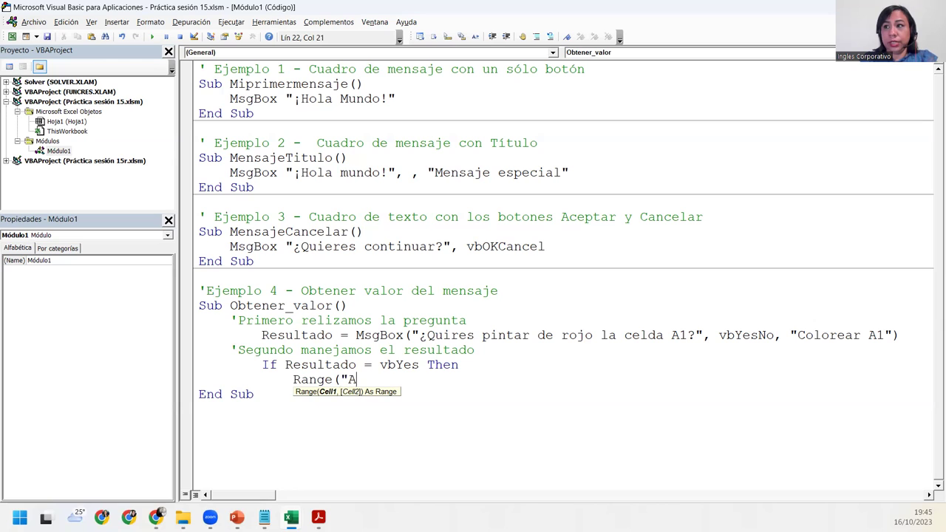
type("1\"")
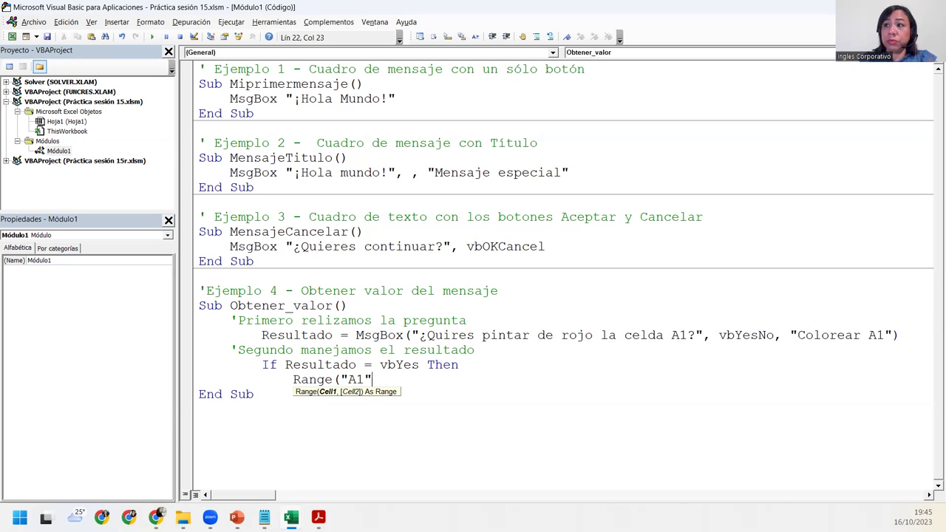
type(")")
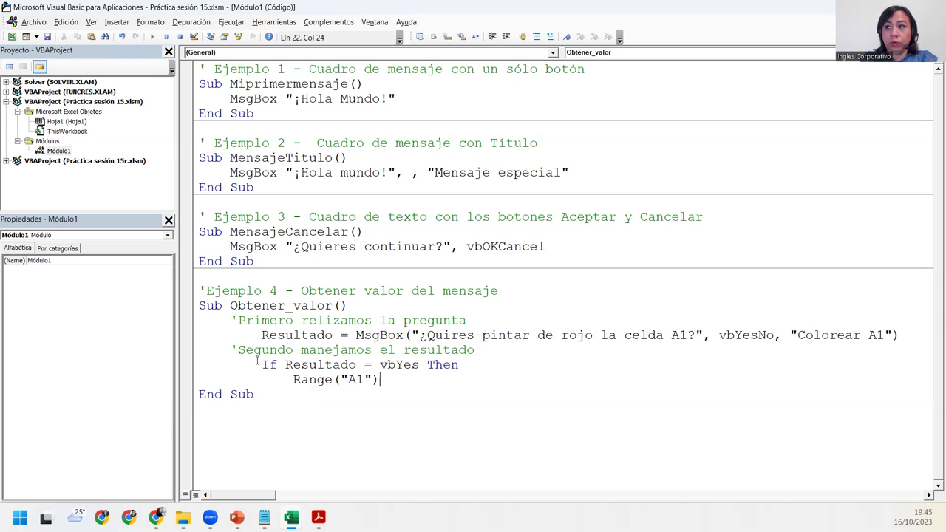
type(".")
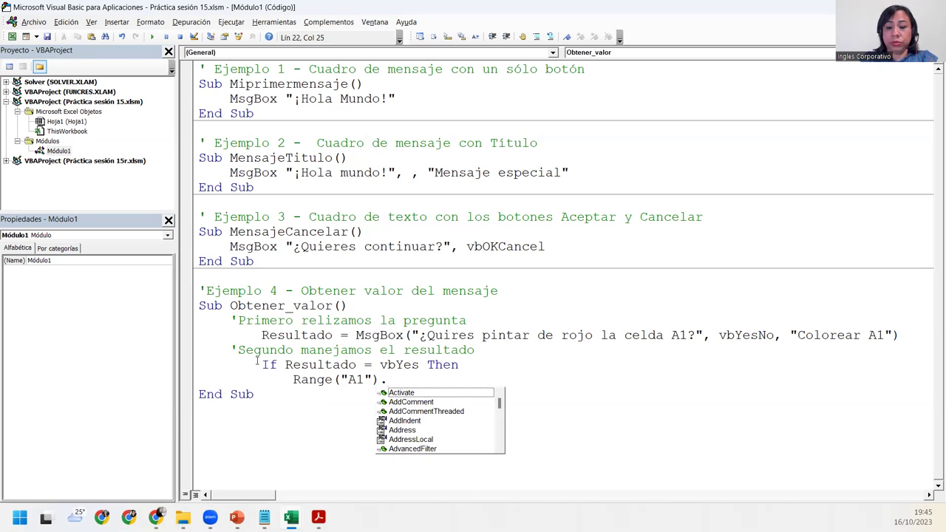
type("Interio")
key("Tab")
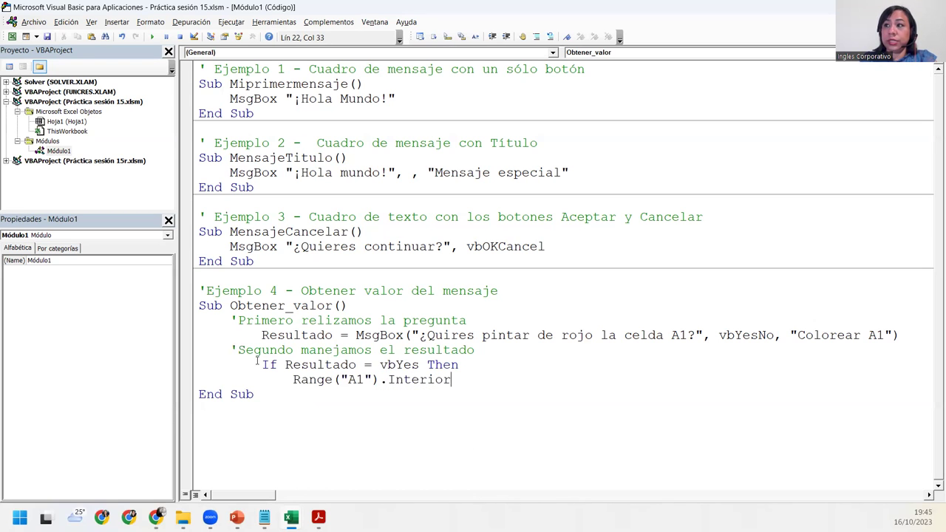
type(".color")
key("Tab")
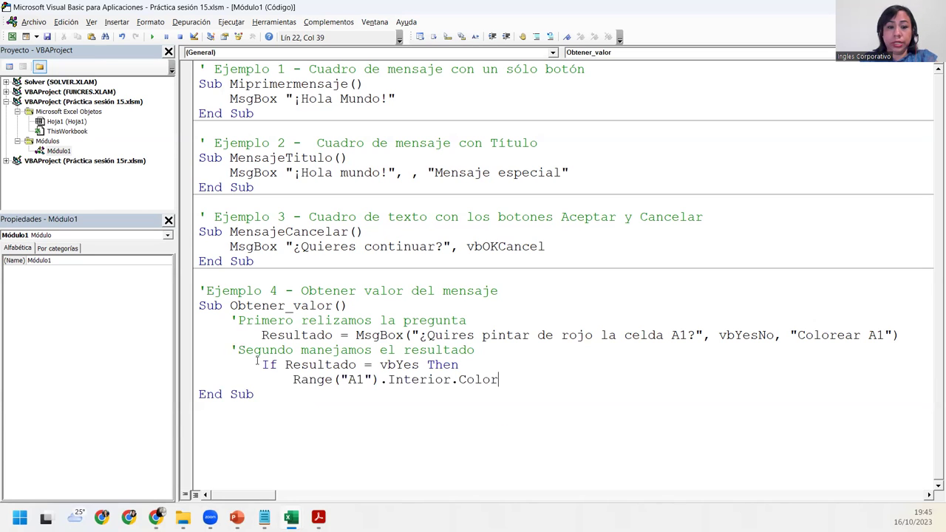
type(" = vbRed")
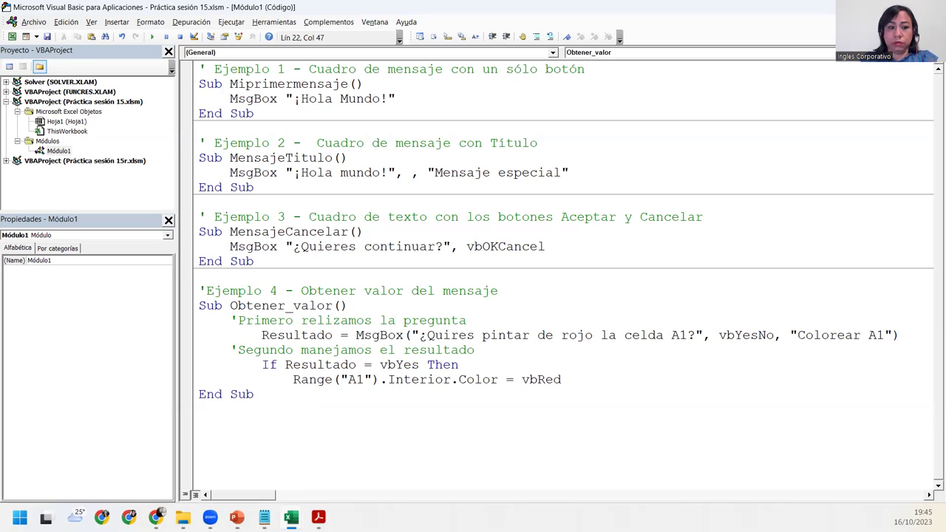
key("Return")
key("BackSpace")
type("End")
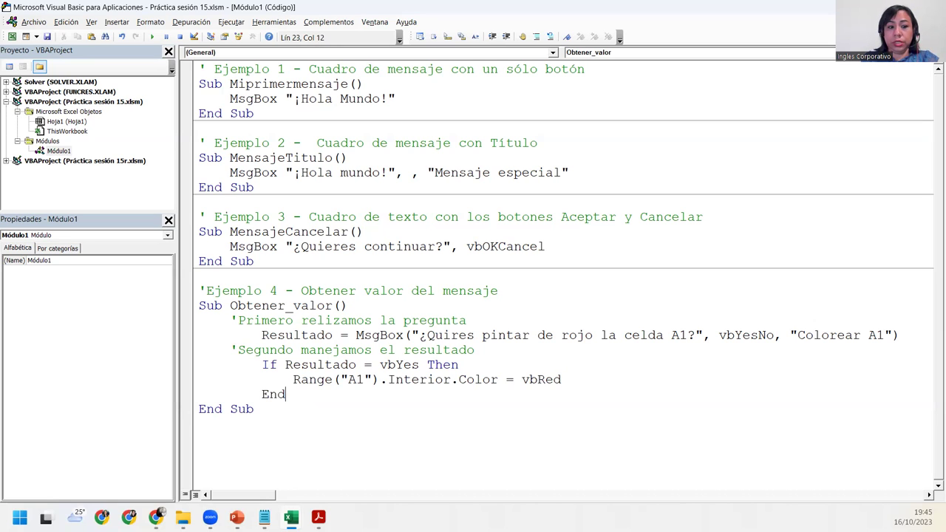
type(" If")
left_click(255, 409)
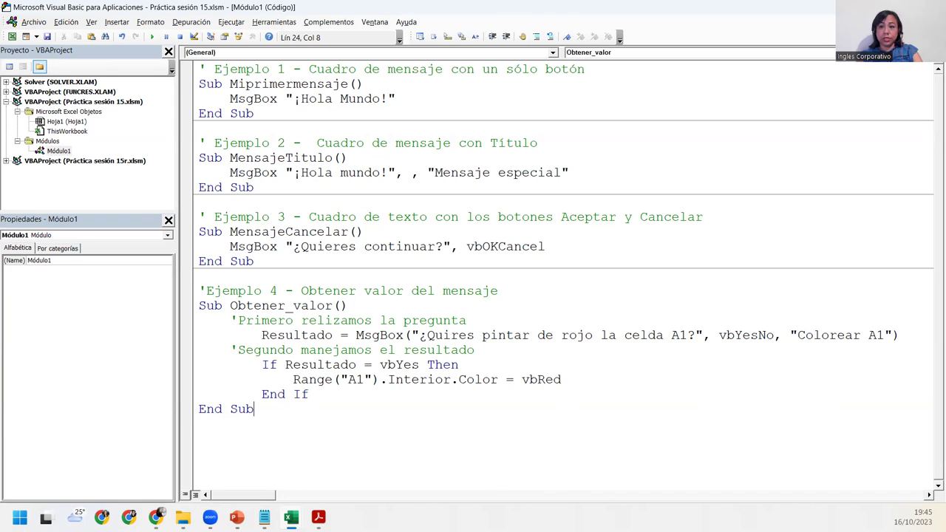
key("alt+F11")
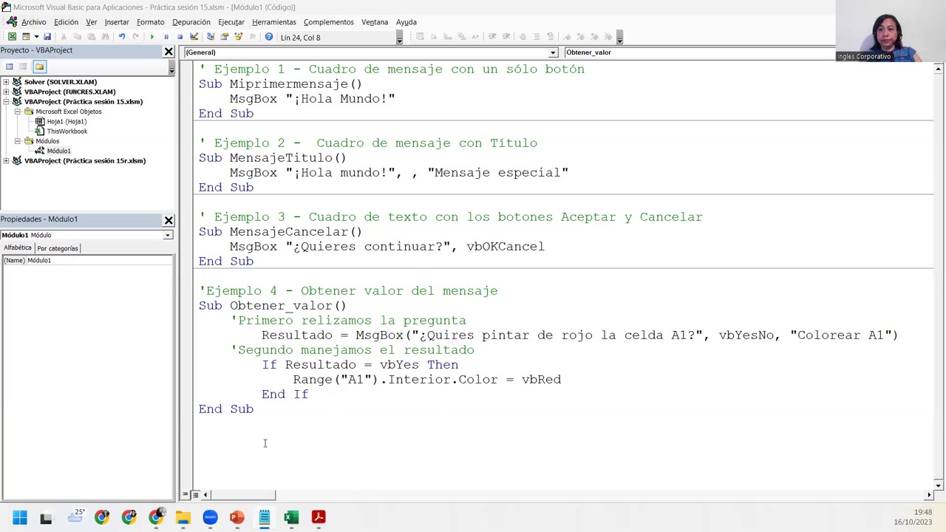
Return to the code on the line below Obtener_valor's End Sub
left_click(223, 441)
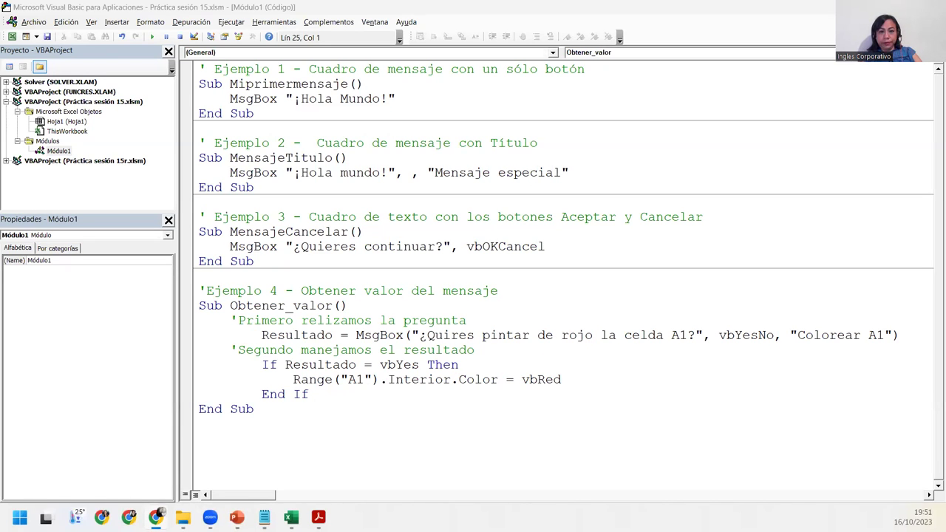
Run Obtener_valor from the editor and answer No, leaving A1 uncoloured
left_click(464, 353)
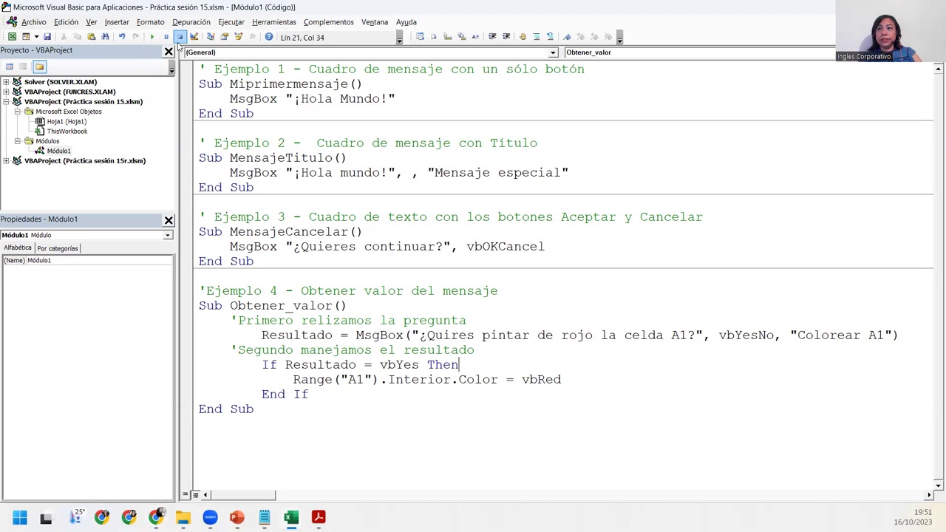
left_click(152, 36)
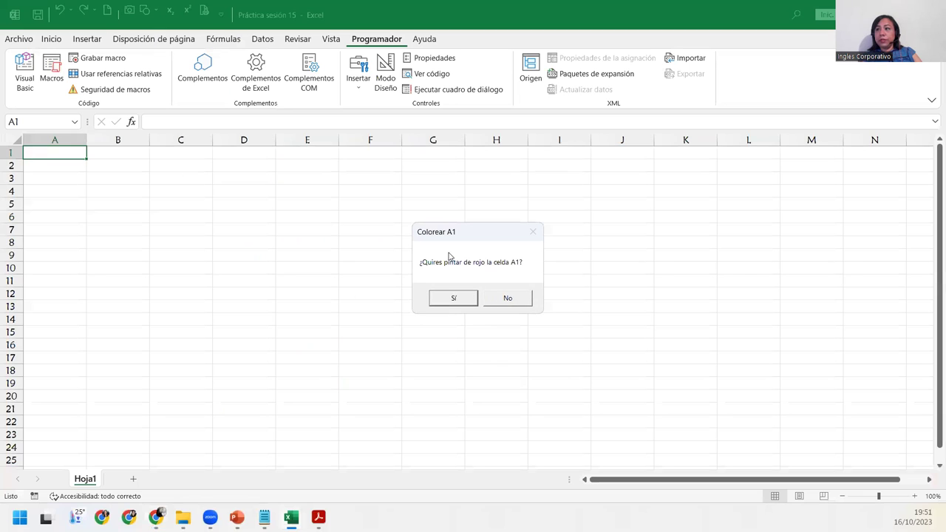
left_click(509, 299)
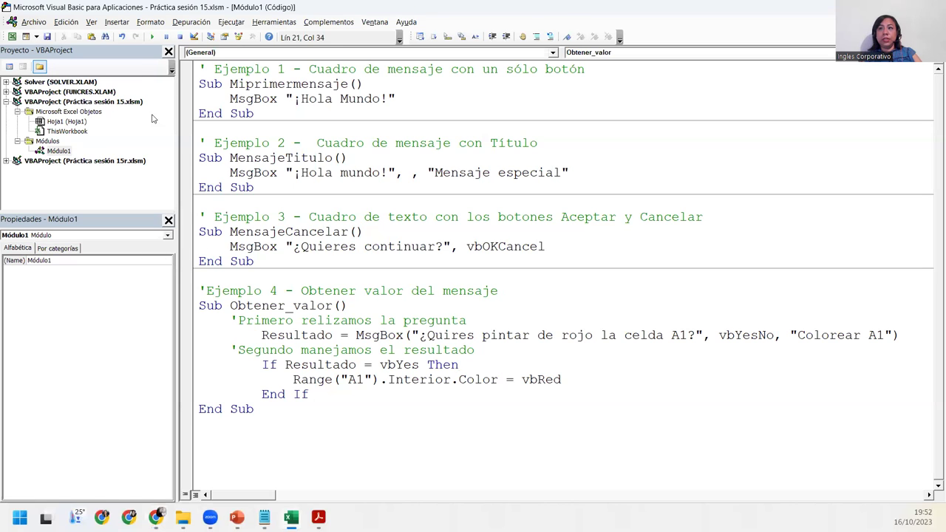
Run Obtener_valor again, answer Sí, and check cell A1 turned red in Excel
left_click(152, 37)
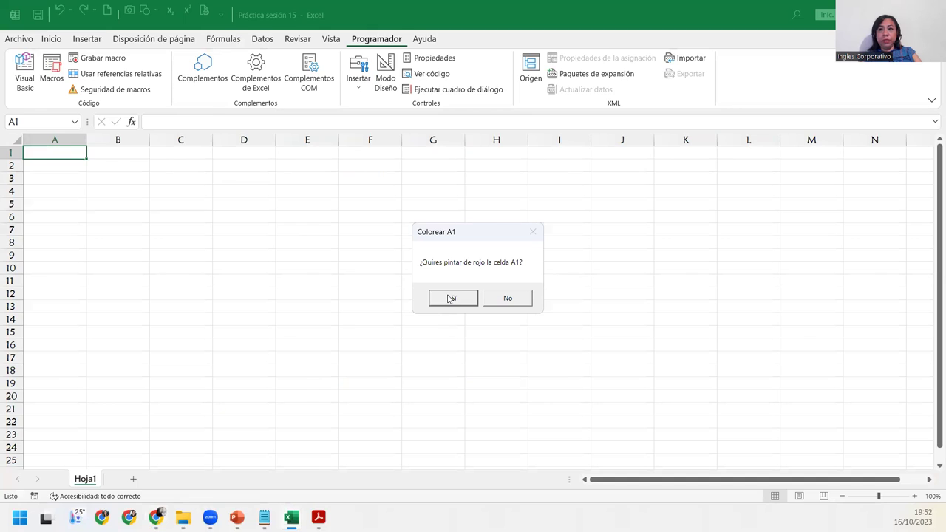
left_click(448, 299)
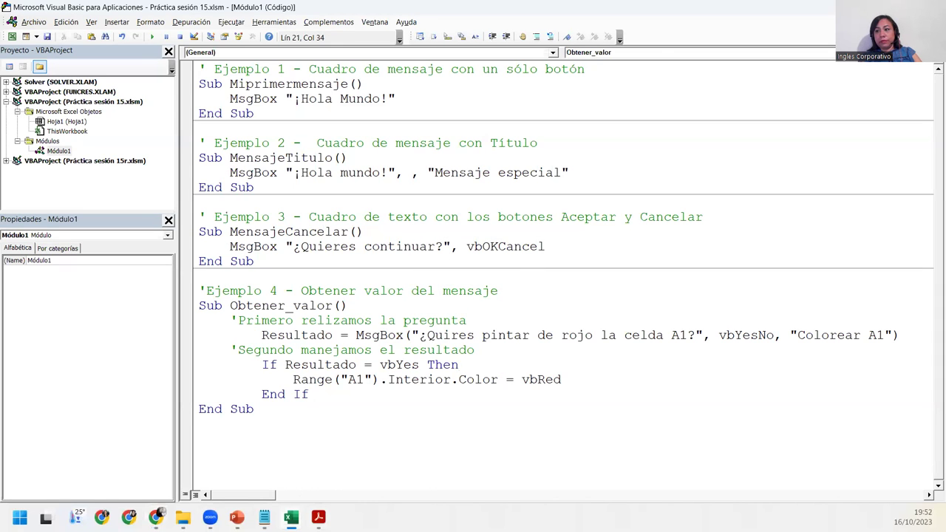
mouse_move(290, 517)
left_click(254, 460)
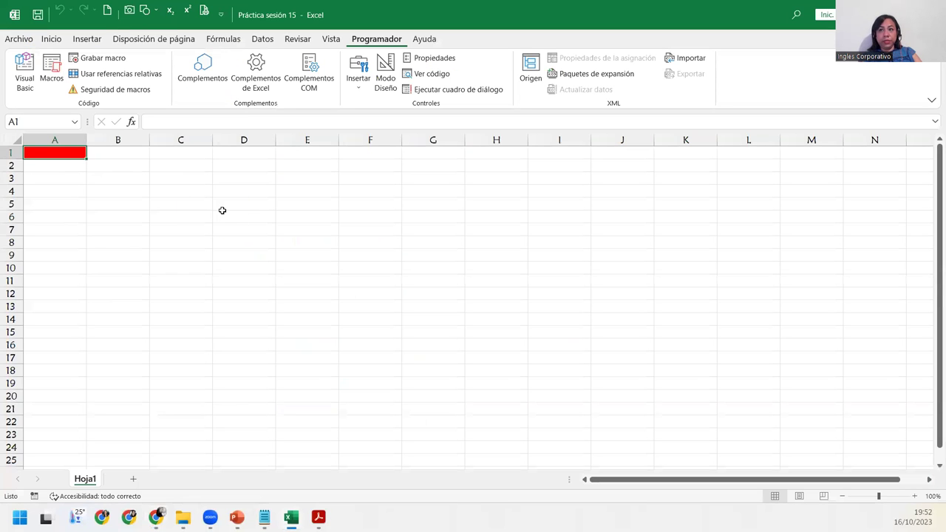
Run Obtener_valor from Excel's Macros list and answer Sí to repaint A1 red
left_click(221, 211)
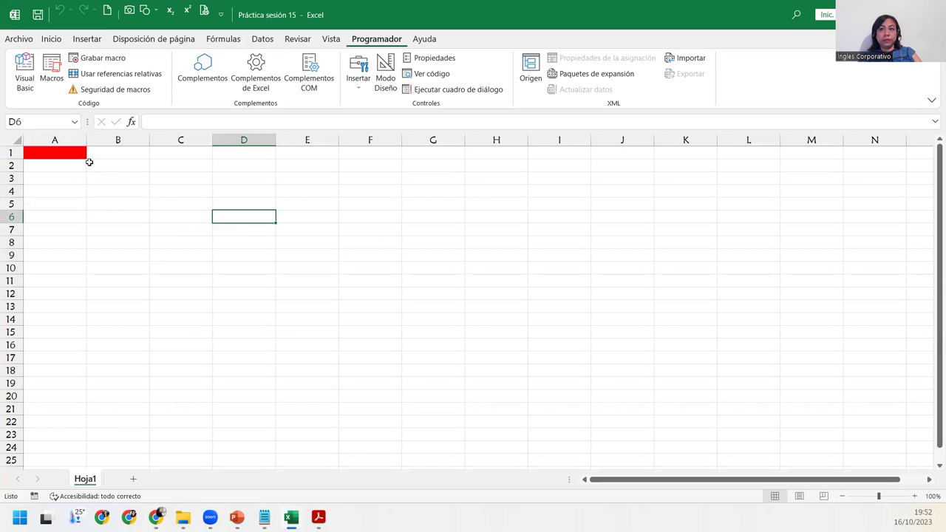
left_click(73, 175)
left_click_drag(86, 183, 149, 201)
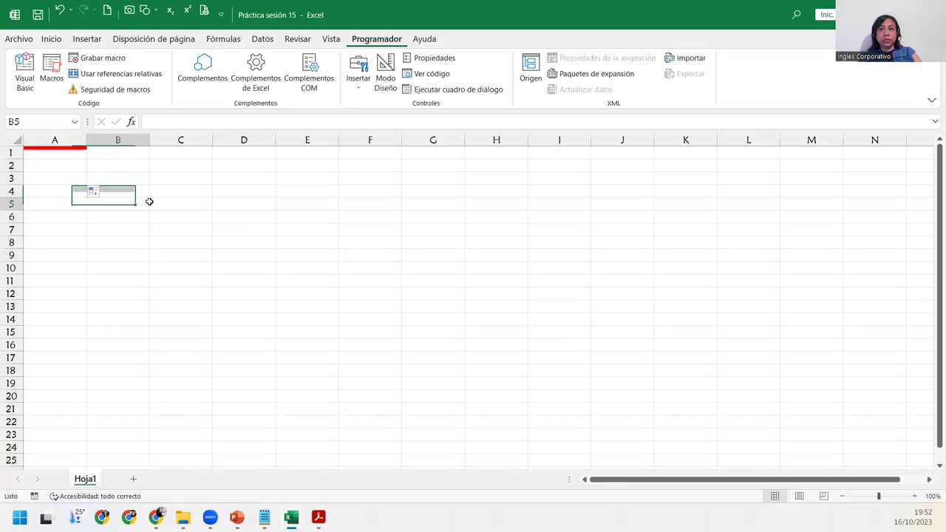
left_click(51, 74)
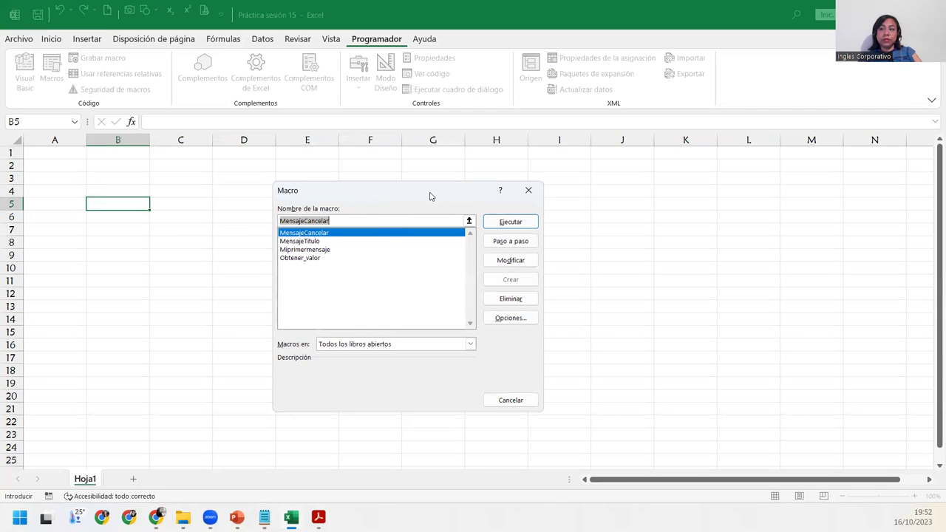
left_click_drag(403, 189, 437, 151)
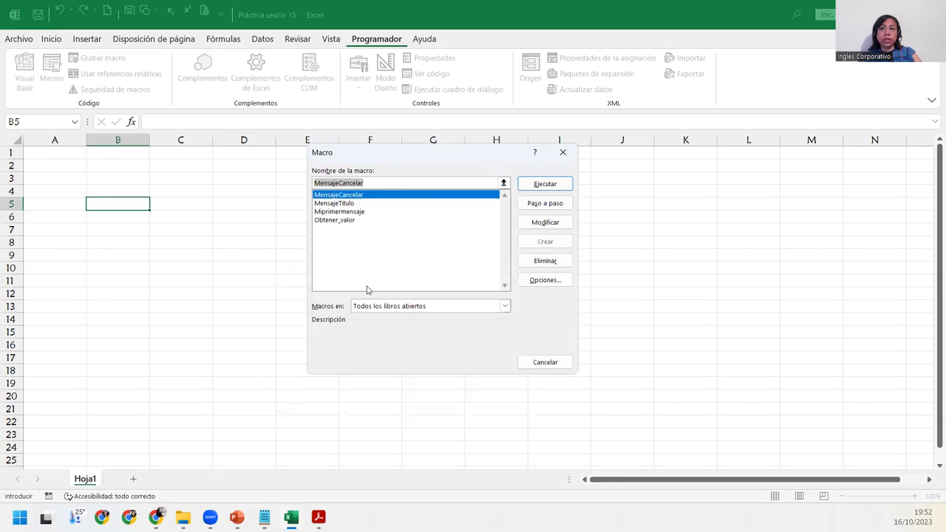
left_click(340, 221)
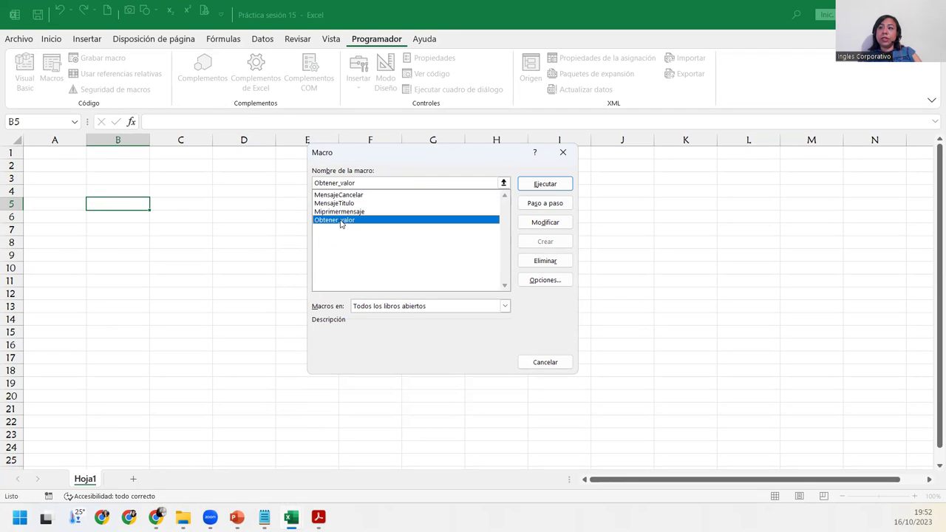
left_click(544, 184)
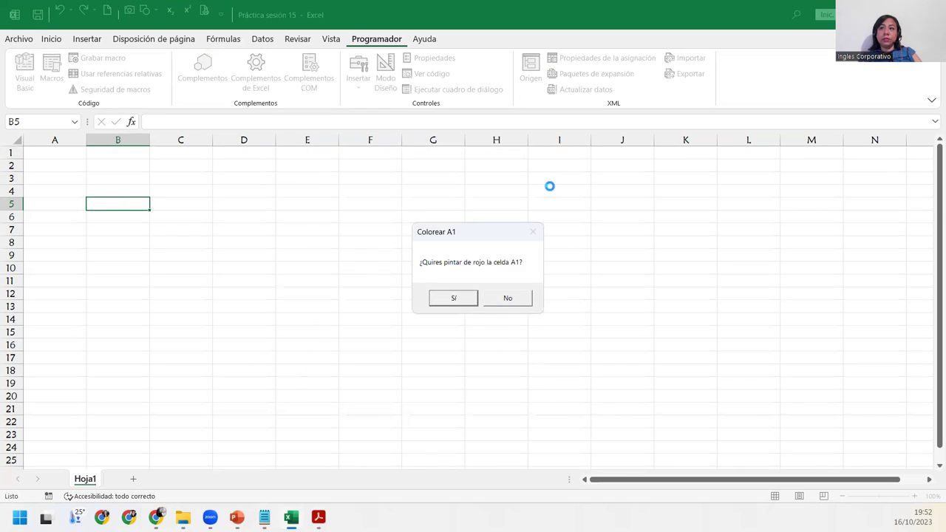
left_click(461, 300)
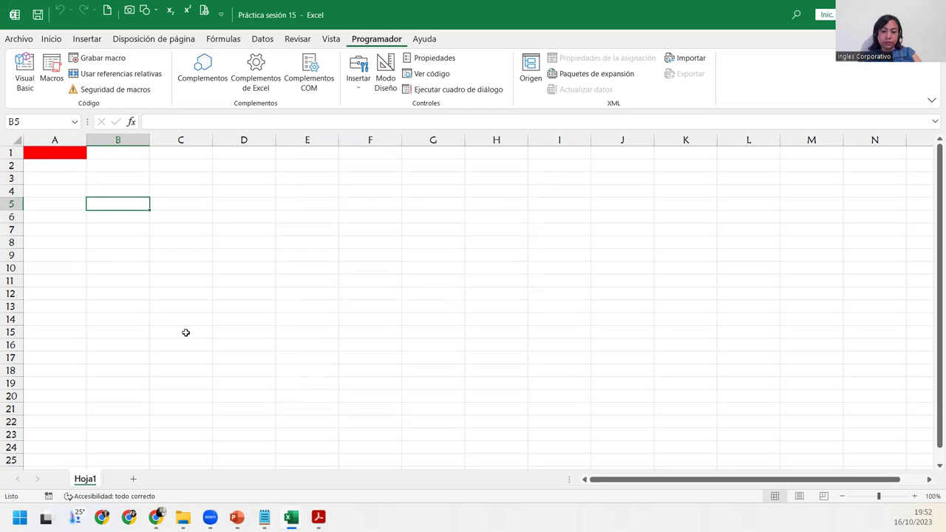
In the VBA editor, change vbRed to vbBlue in the Range("A1") line
mouse_move(301, 514)
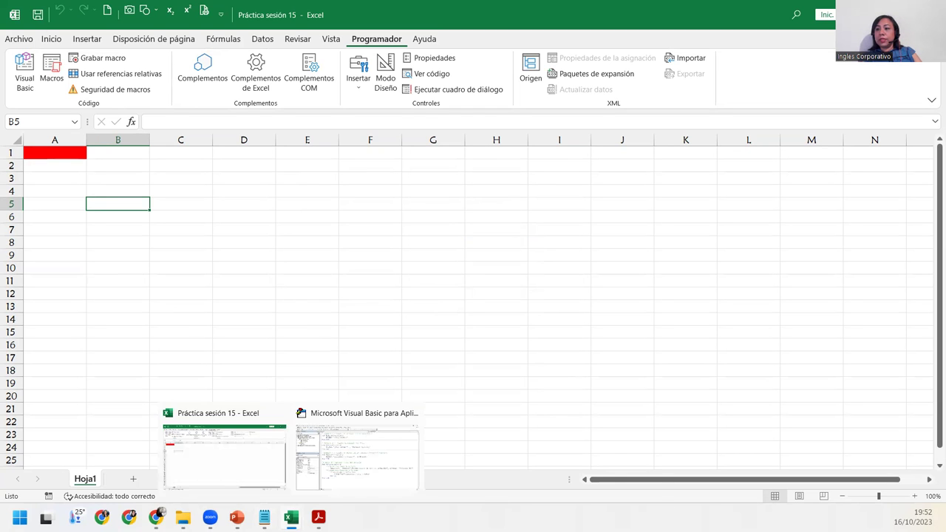
left_click(329, 420)
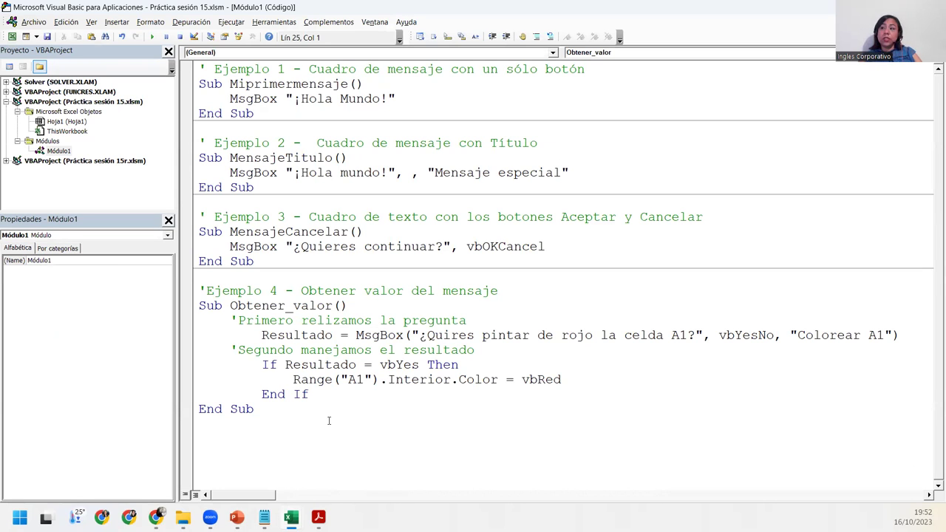
double_click(555, 380)
left_click(555, 380)
left_click_drag(561, 380, 537, 379)
type("az")
key("BackSpace")
key("BackSpace")
type("blue")
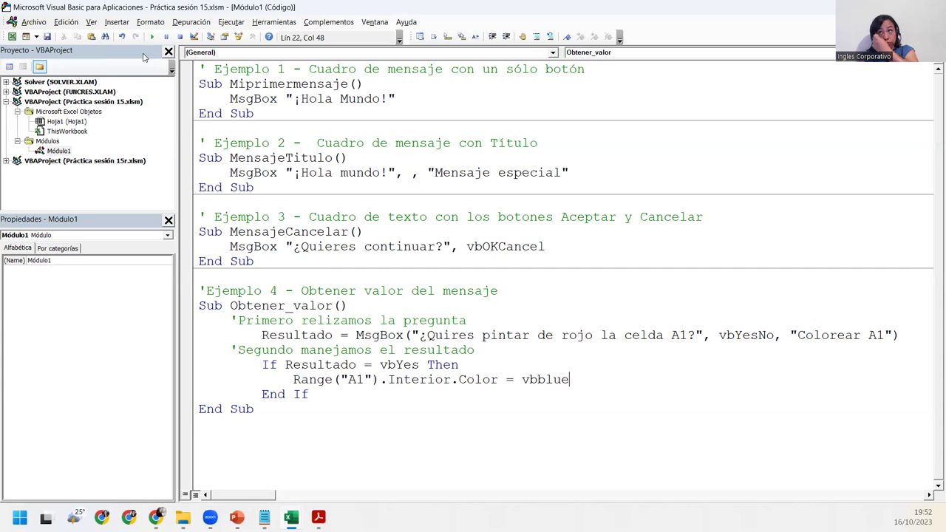
Run Obtener_valor, answer Sí, and confirm cell A1 is blue in Excel
left_click(152, 37)
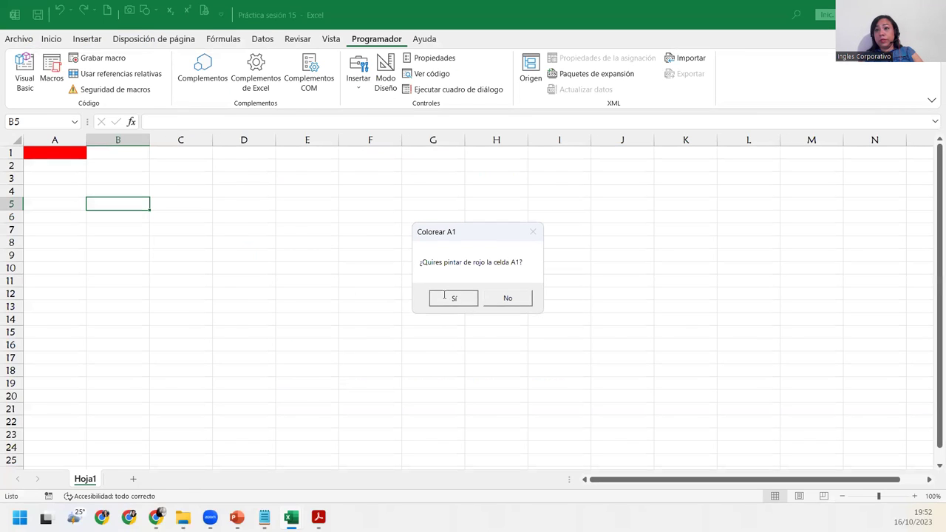
left_click(445, 298)
mouse_move(238, 516)
mouse_move(291, 516)
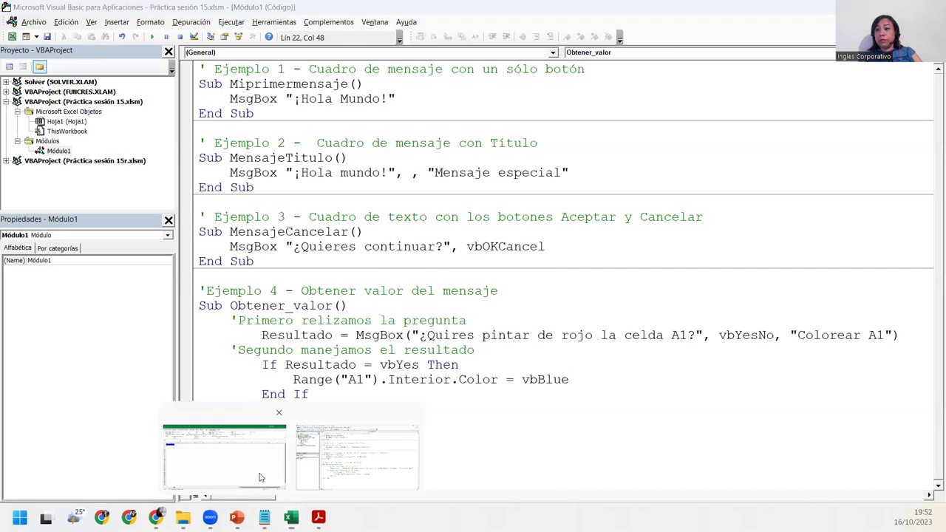
left_click(262, 477)
key("Up")
key("Up")
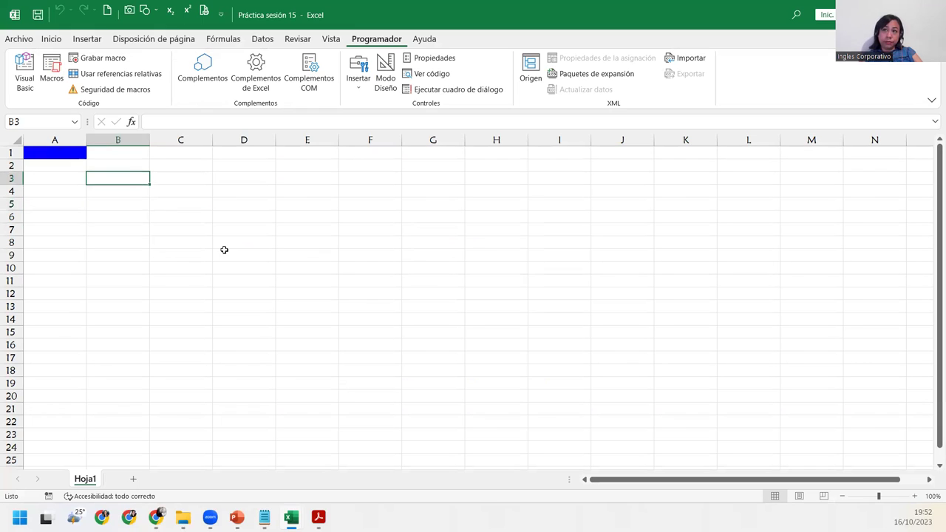
left_click(224, 252)
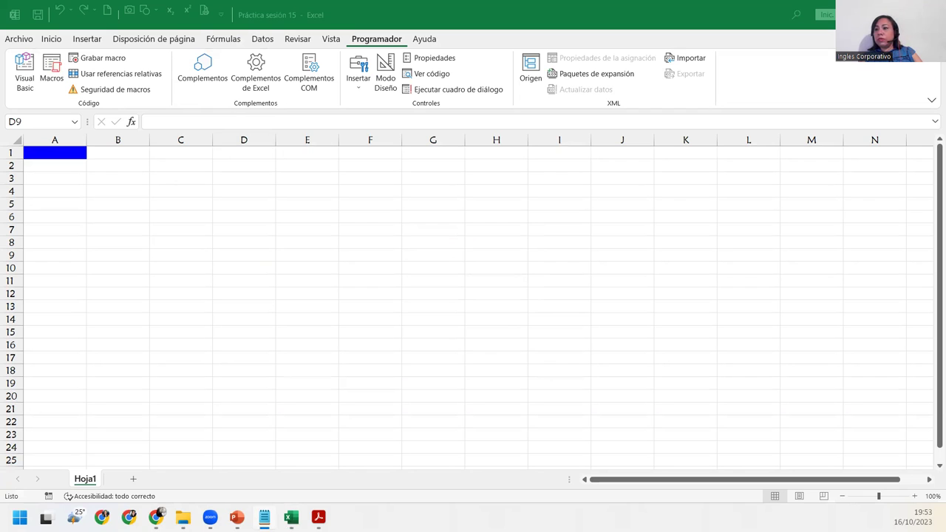
Back in the VBA editor, declare Sub Mensaje_Icono() after Obtener_valor's End Sub
mouse_move(237, 517)
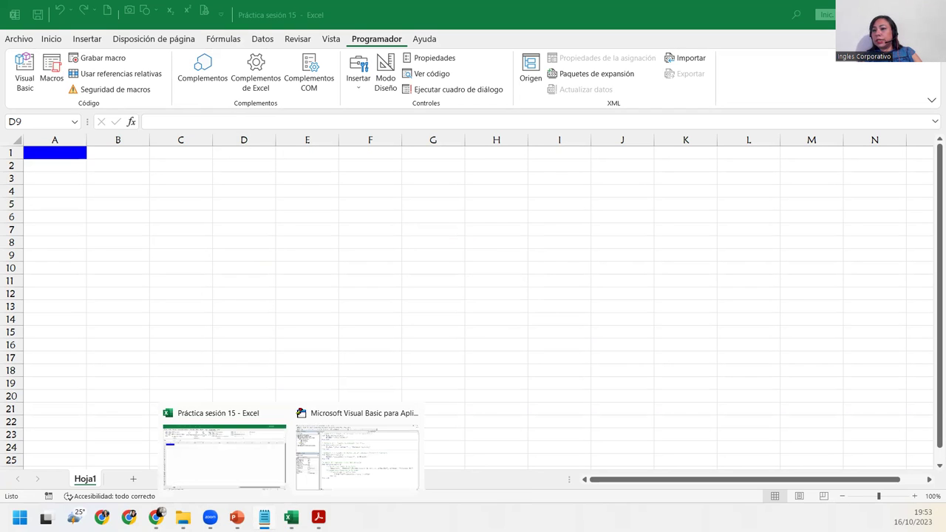
mouse_move(290, 518)
left_click(358, 455)
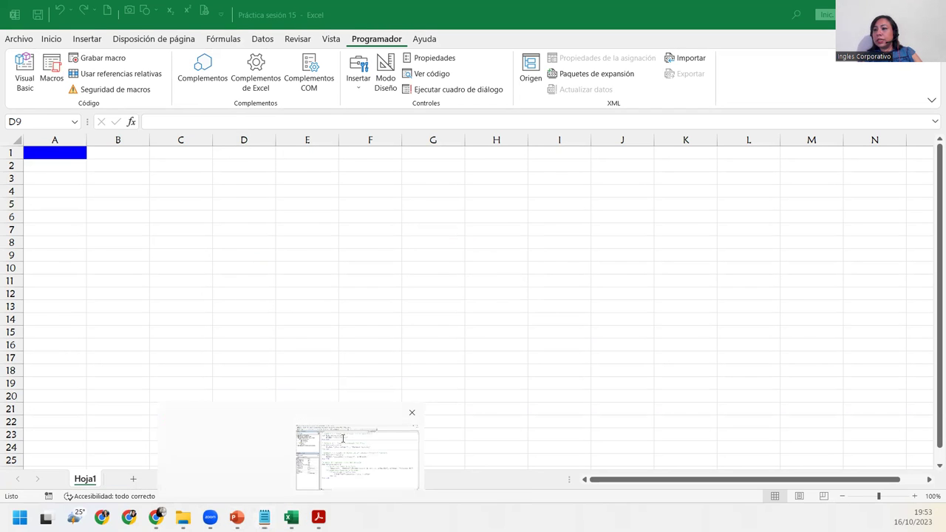
left_click(218, 436)
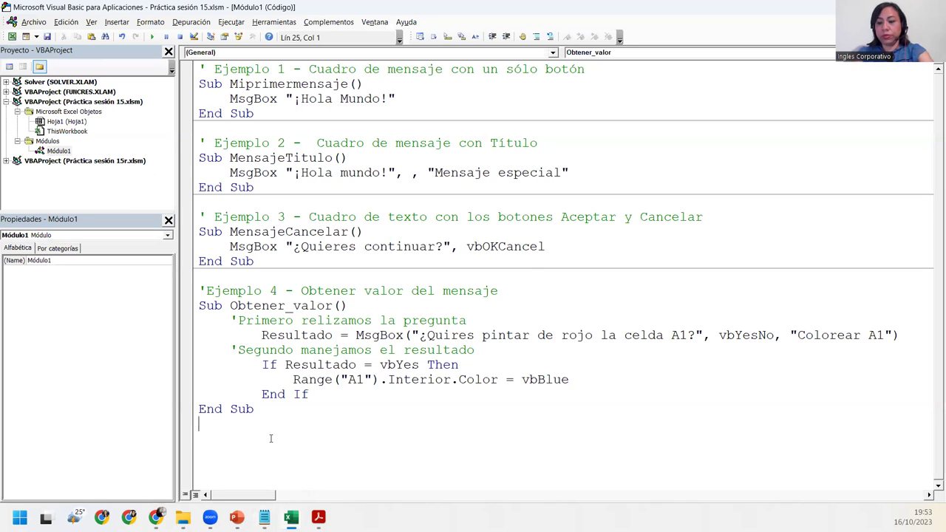
key("Return")
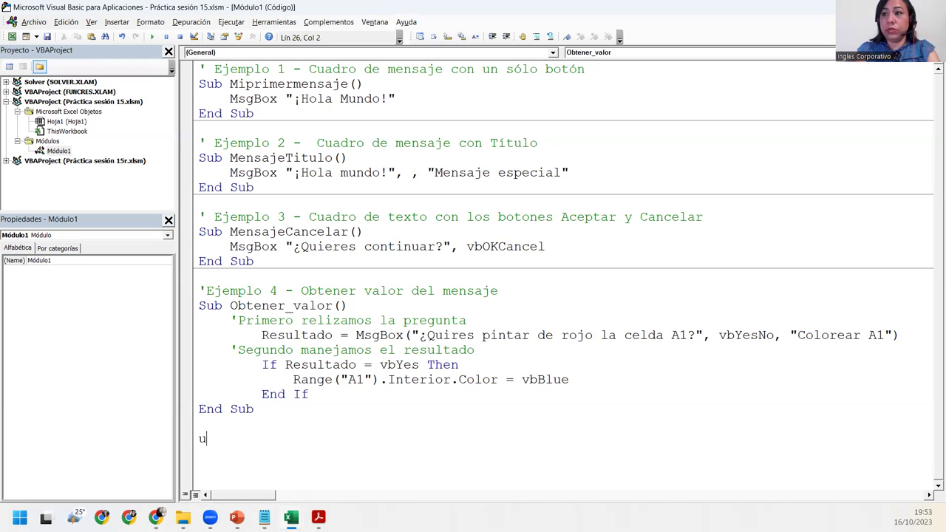
type("sub")
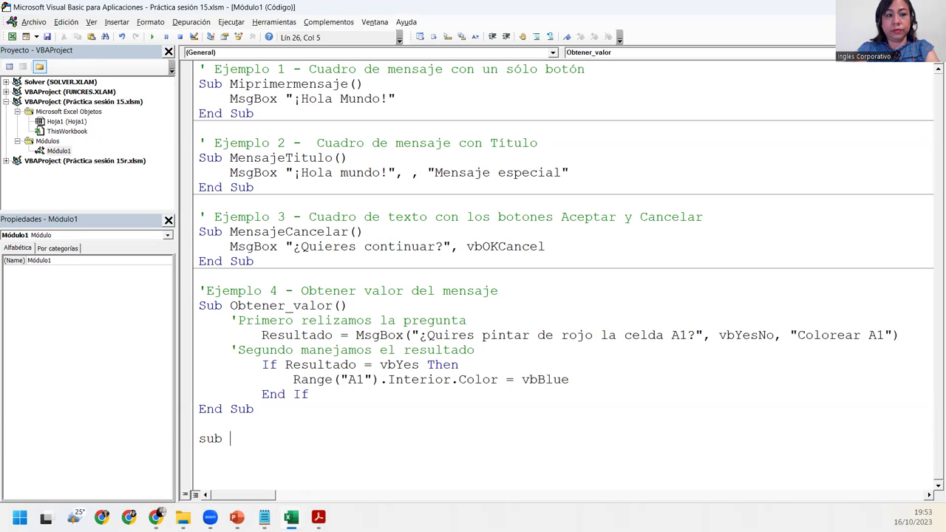
type("Mensaje")
key("BackSpace")
key("BackSpace")
type("je")
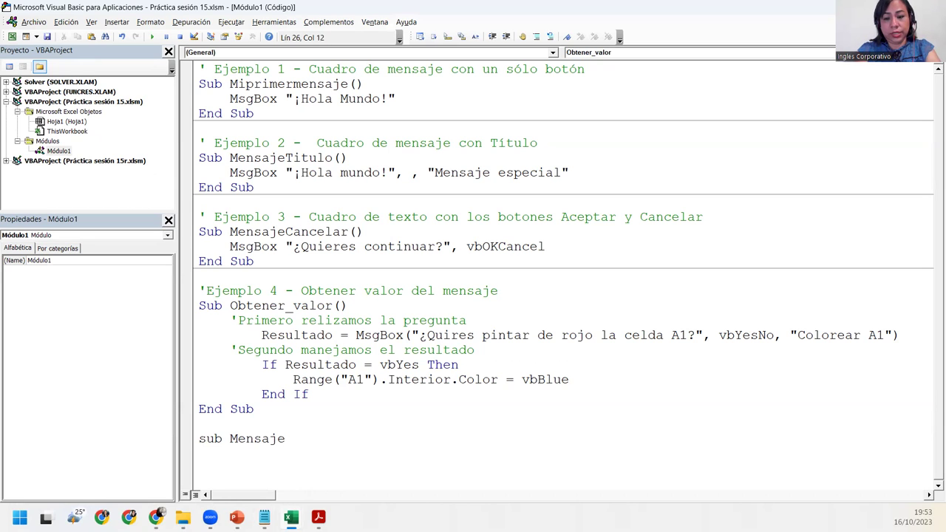
type("_Icono")
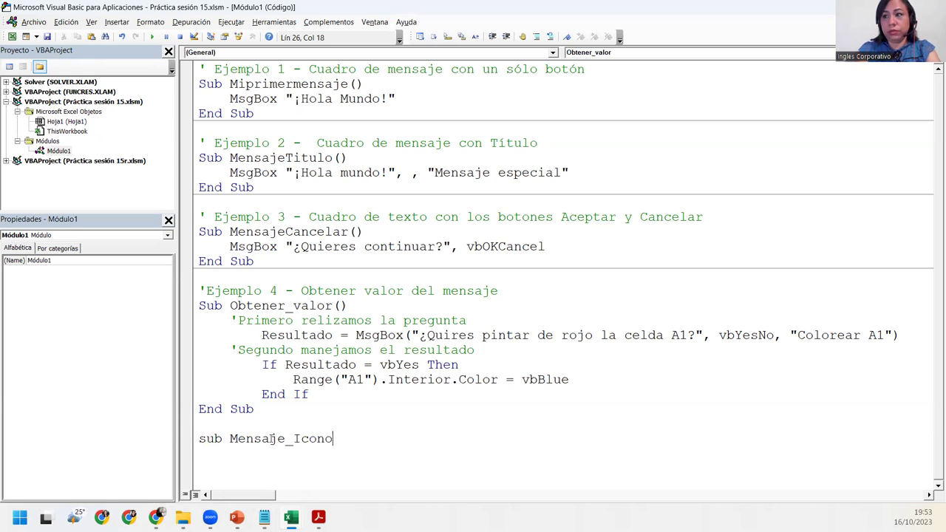
type("()")
key("Return")
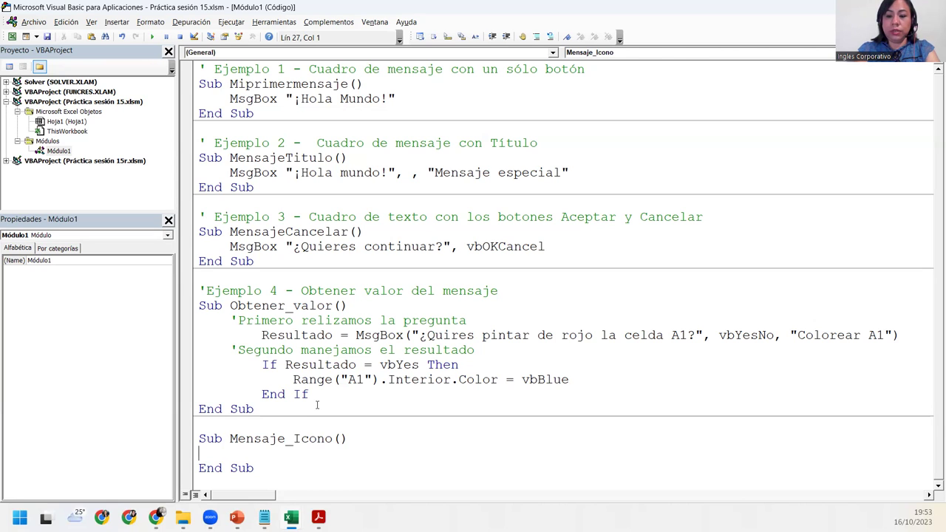
Add a comment about assigning the MsgBox value to a variable
type("' Asi")
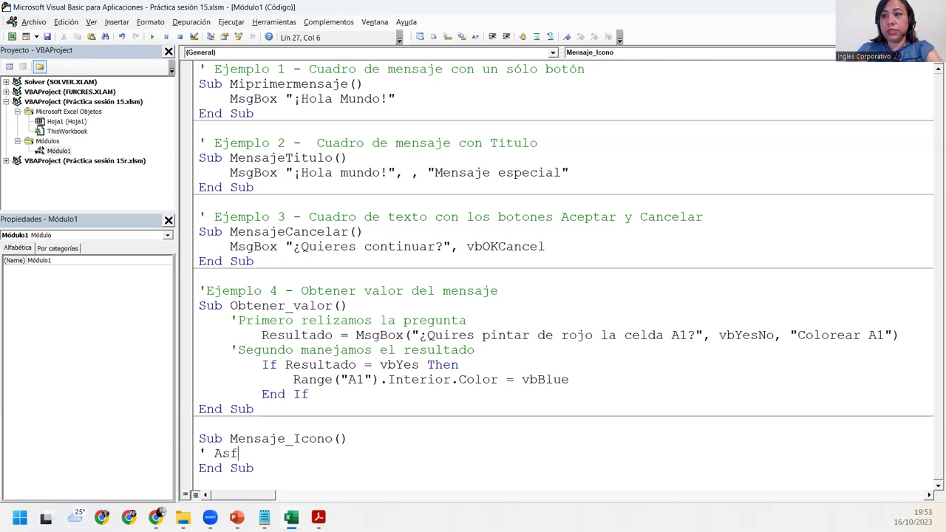
type("gna")
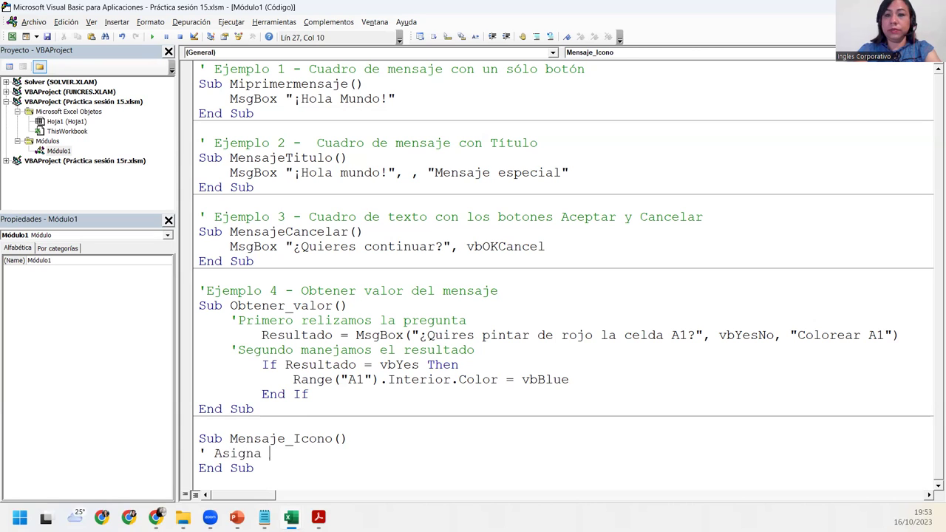
key("BackSpace")
type("r valor a")
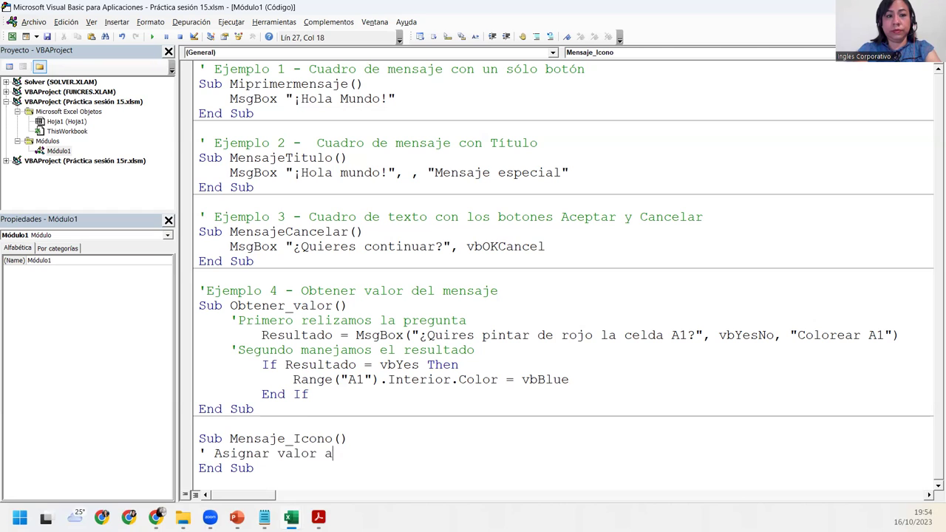
key("BackSpace")
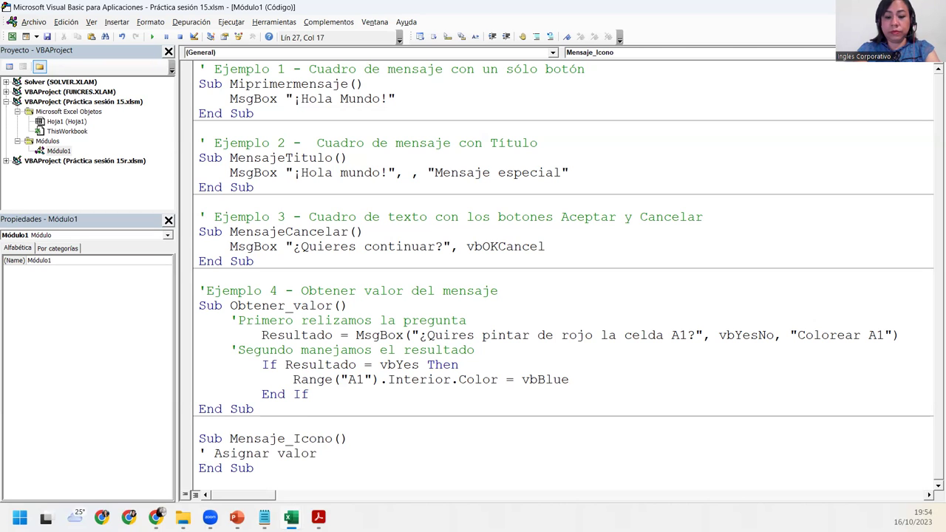
type("MsgB")
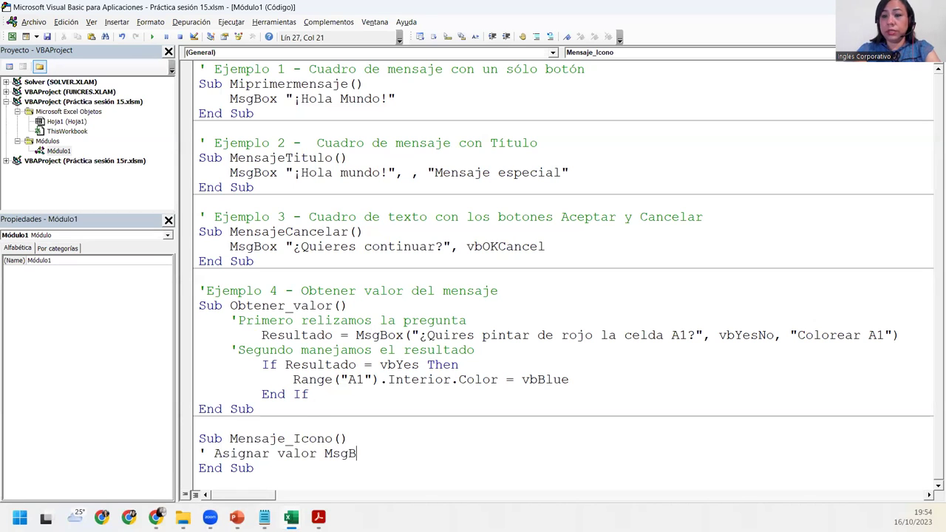
type("ox a una variables")
key("BackSpace")
key("Return")
key("Tab")
Write Resultado = MsgBox("¿Desea continuar?", vbYesNo + vbQuestion) using IntelliSense
scroll(401, 387, "down", 1)
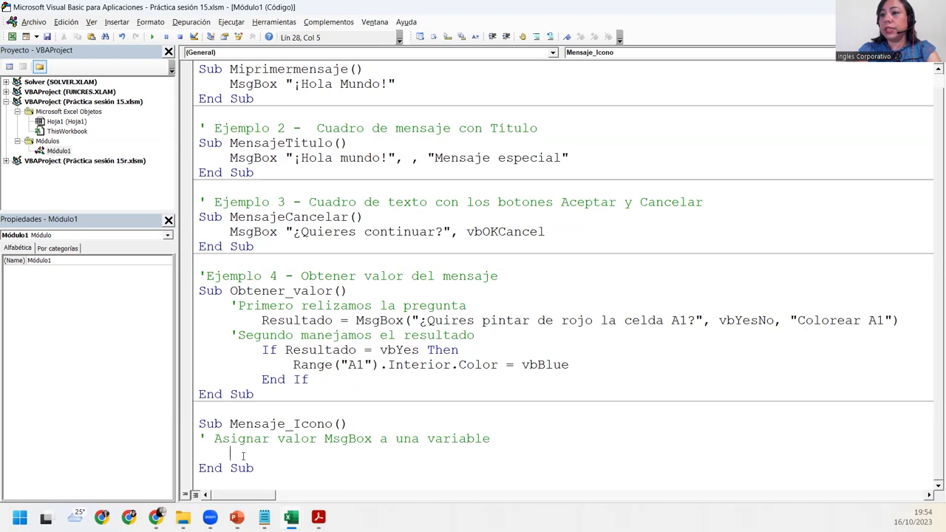
type("Resultado")
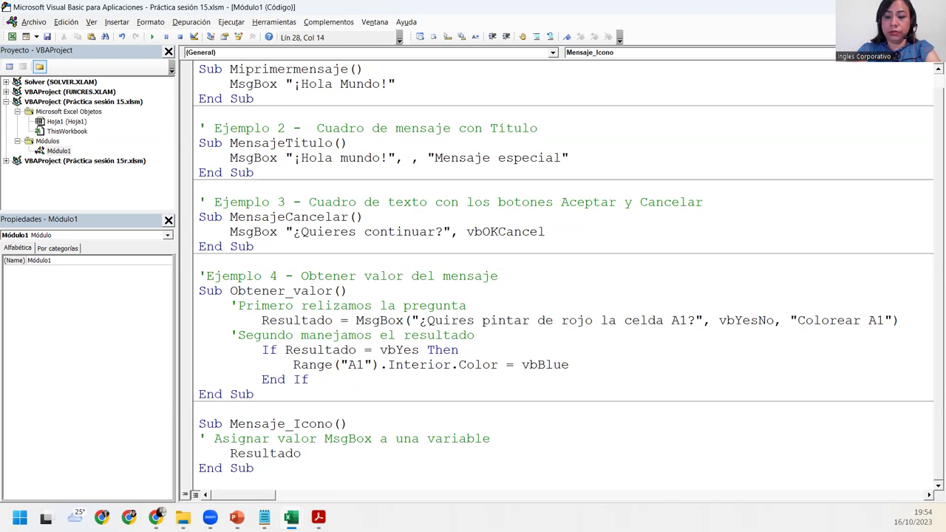
type(" =")
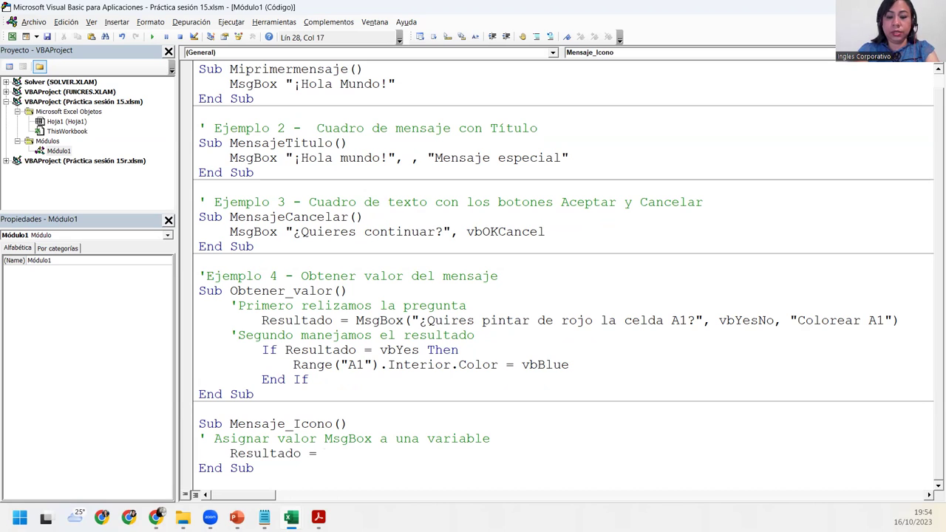
key("ctrl+space")
type("msbo")
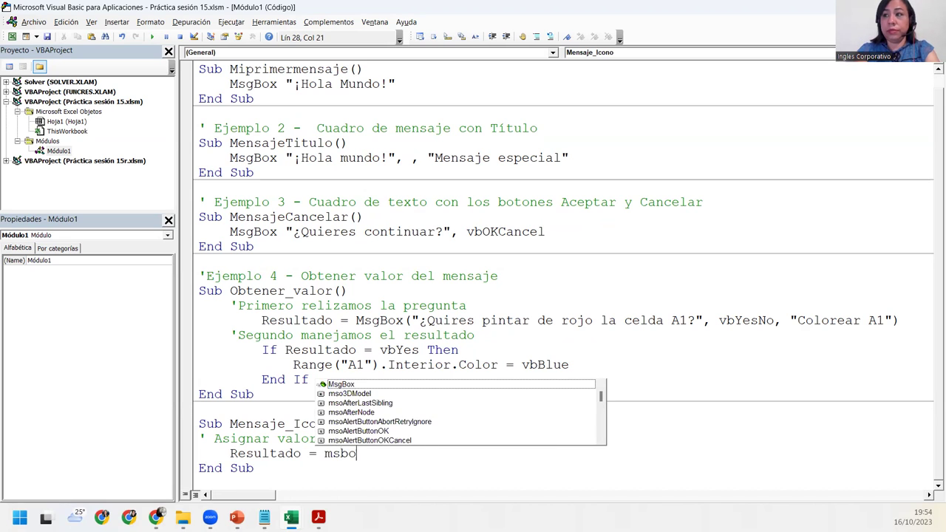
key("Tab")
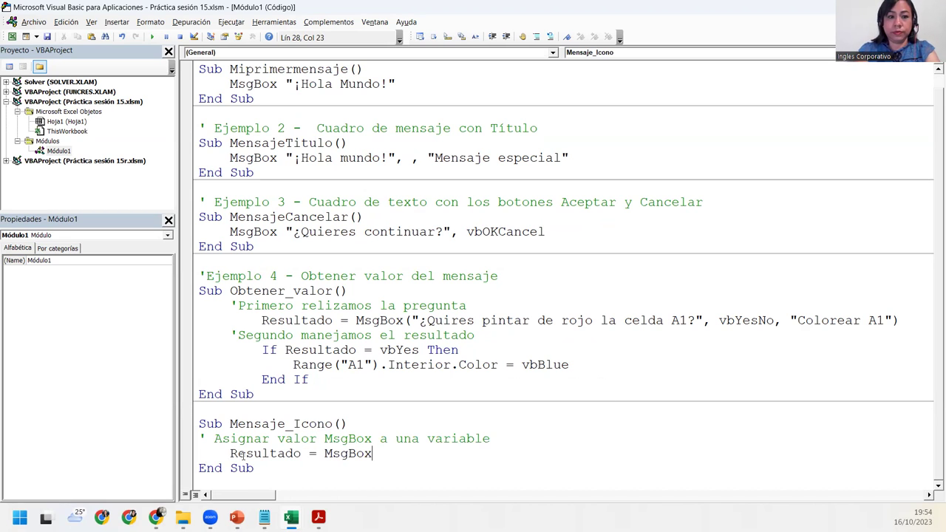
type("(")
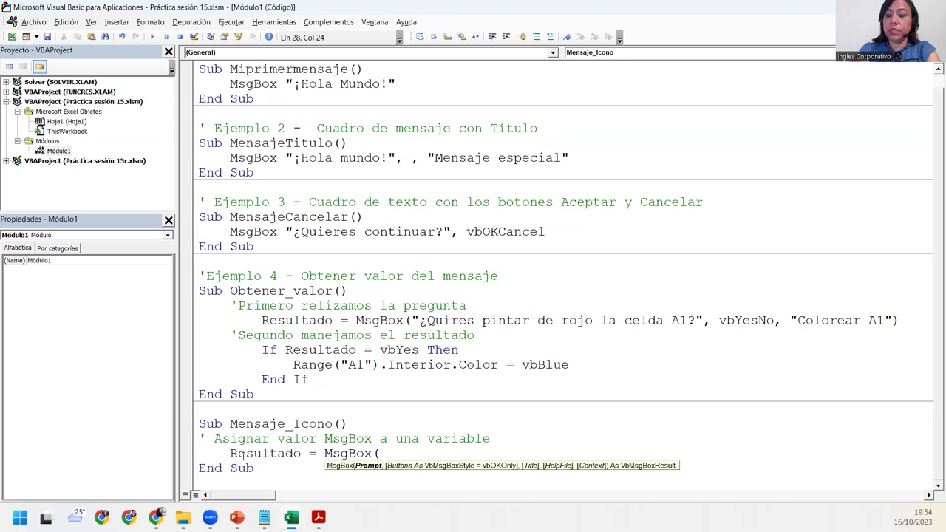
type("\"")
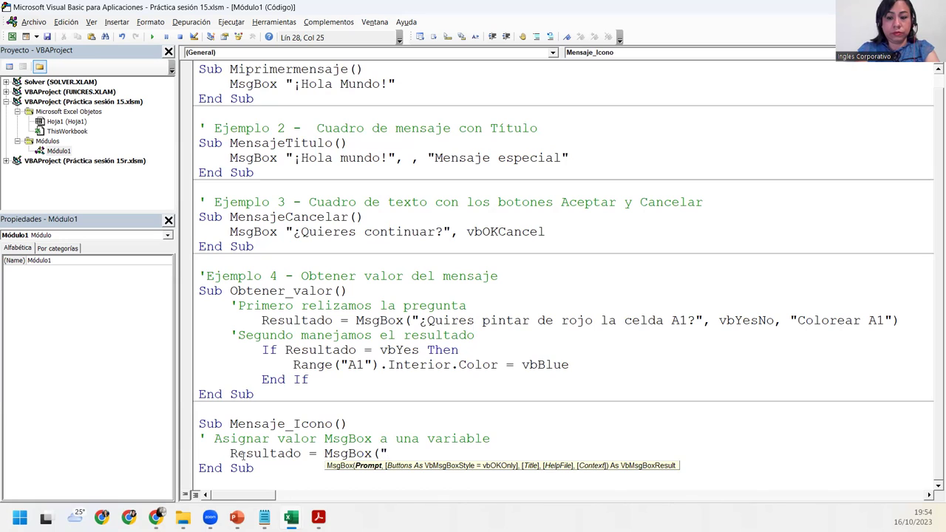
type("¿Desea continuar")
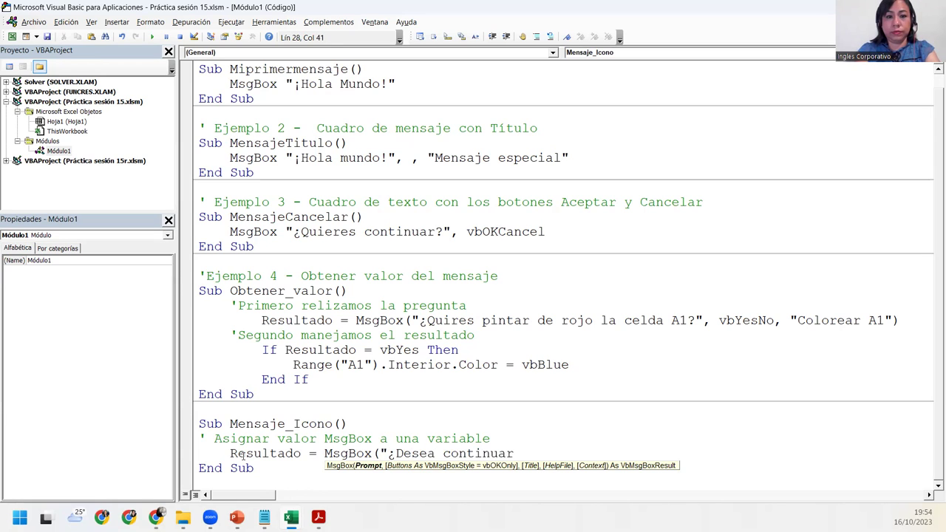
type("?\"")
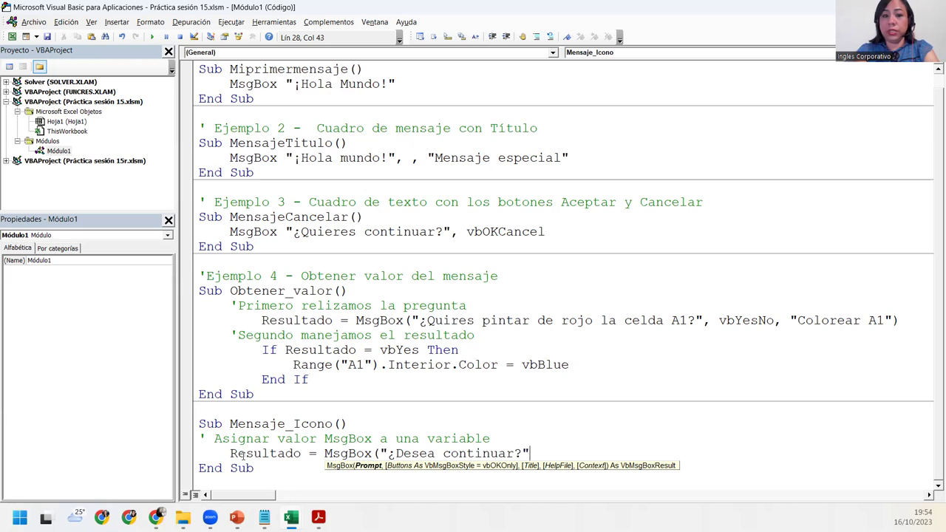
type(", ")
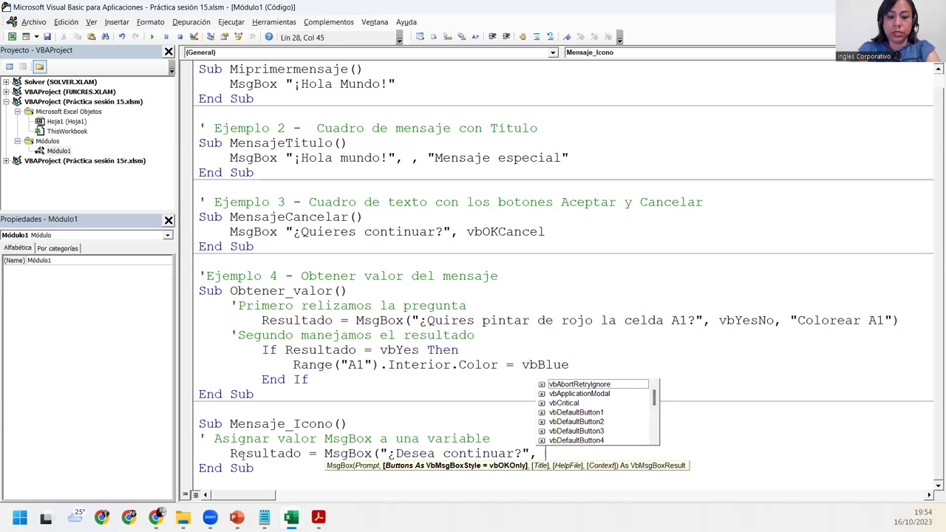
type("vby")
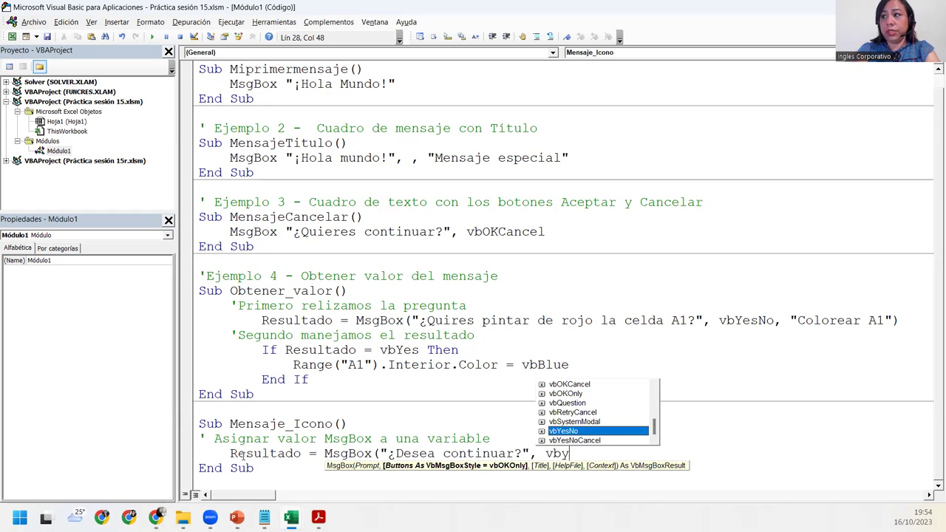
key("Tab")
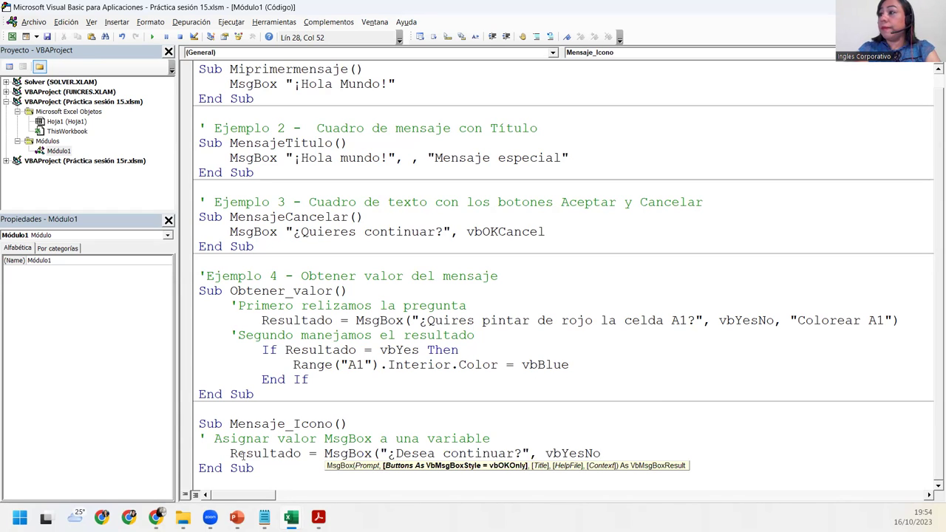
type(" + ")
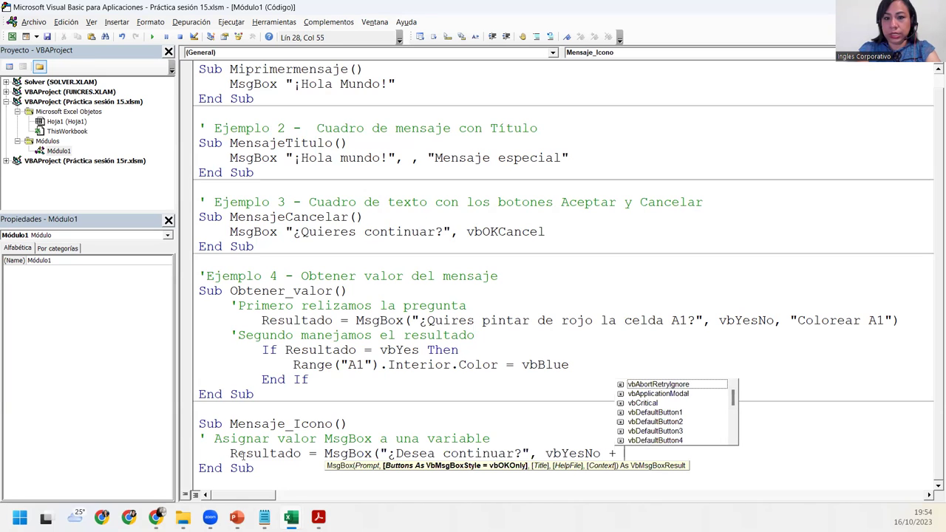
type("vb")
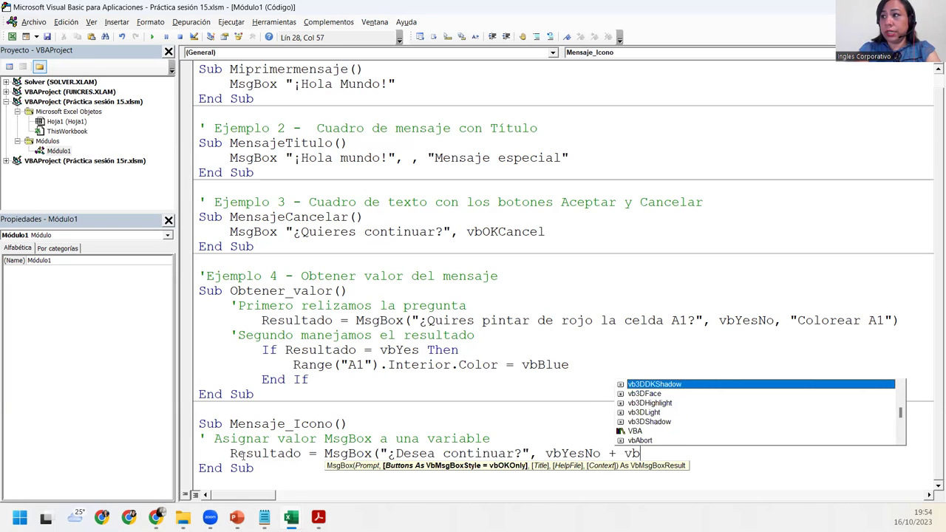
type("q")
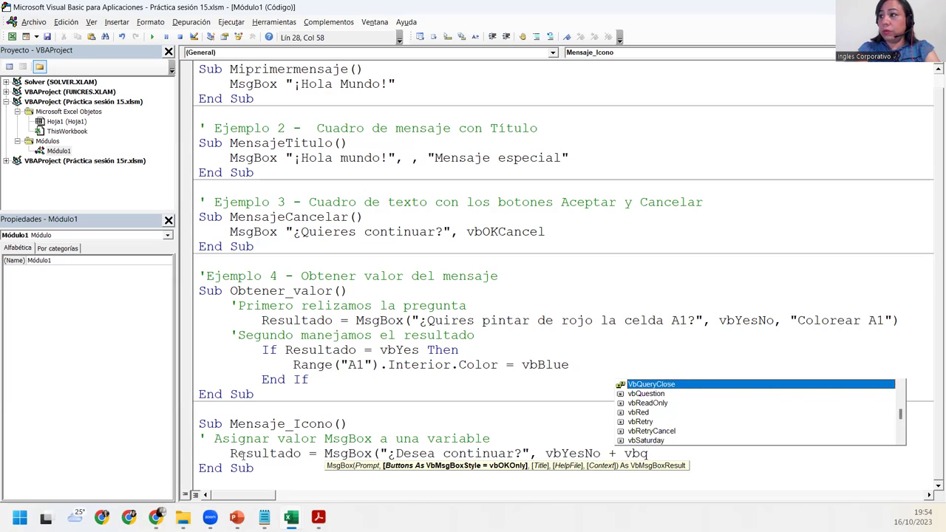
key("Down")
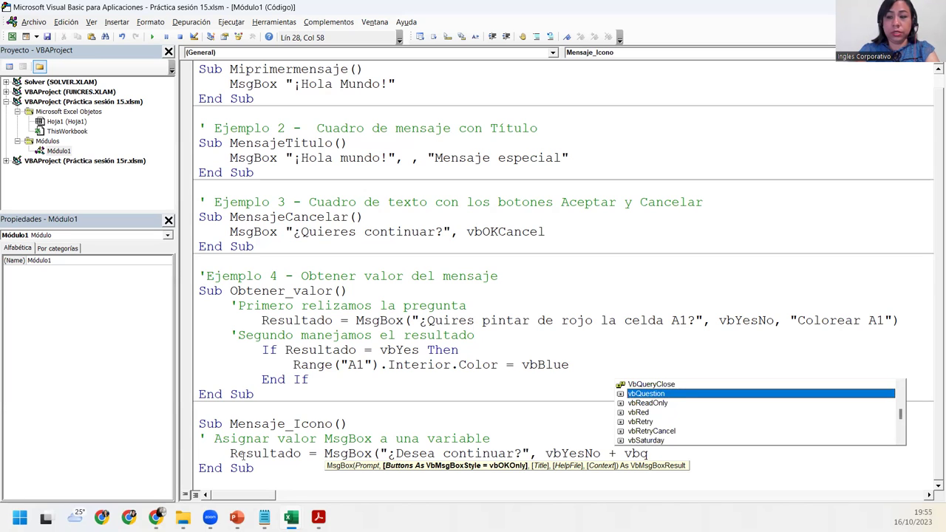
key("Tab")
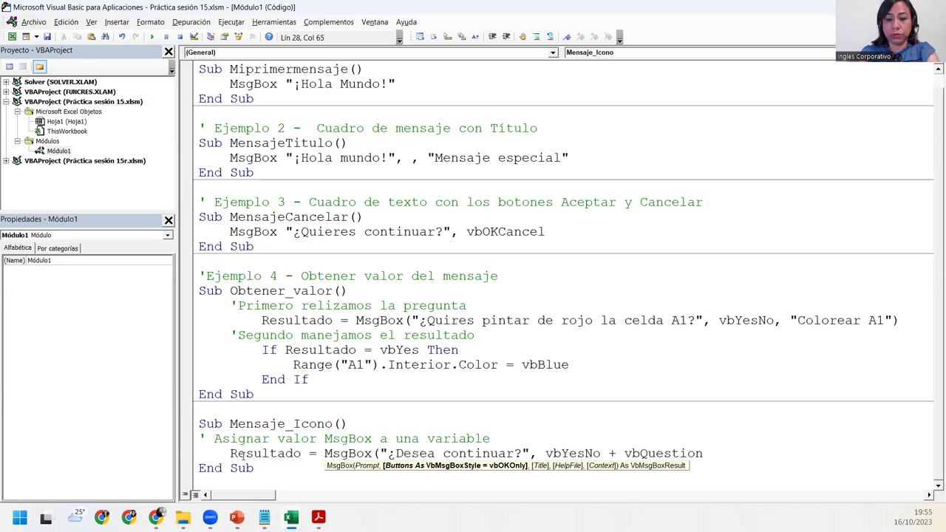
type(")")
key("Return")
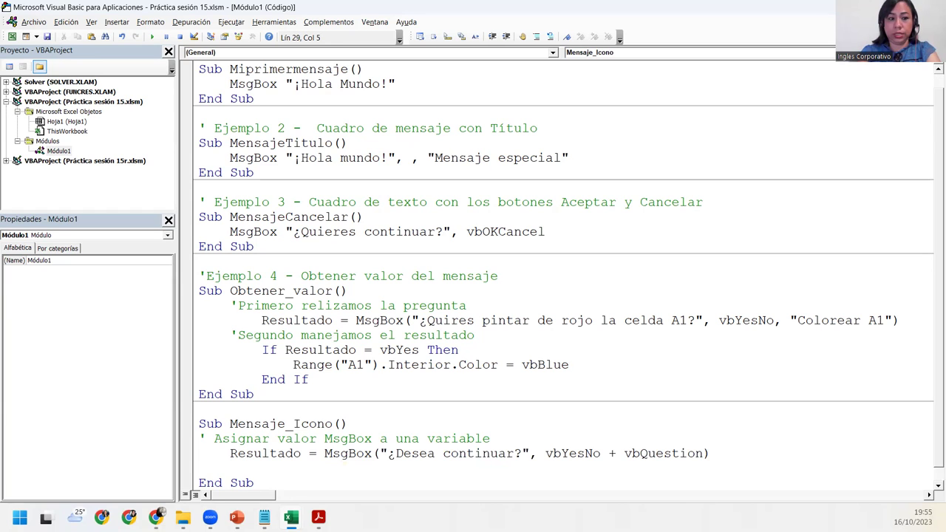
Write If Resultado = vbYes Then with MsgBox = "Hiciste clic en Si" inside
key("Tab")
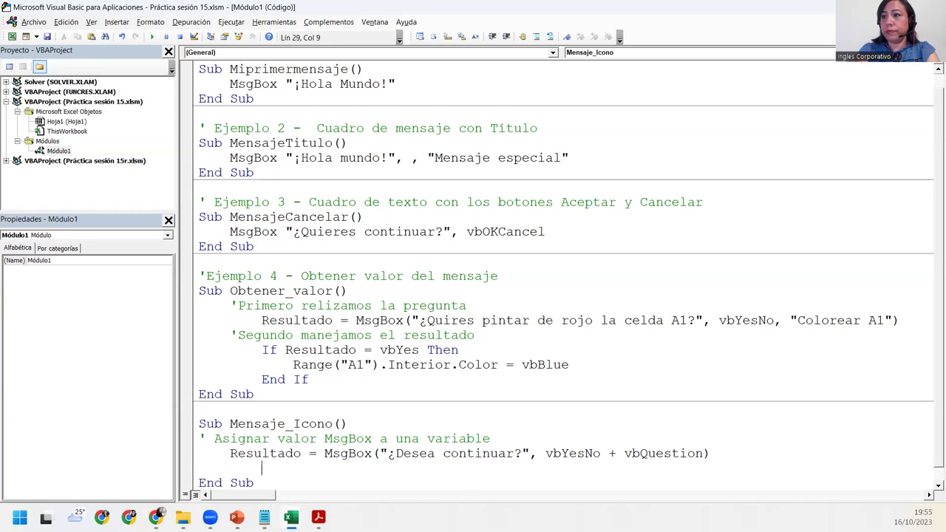
type("If")
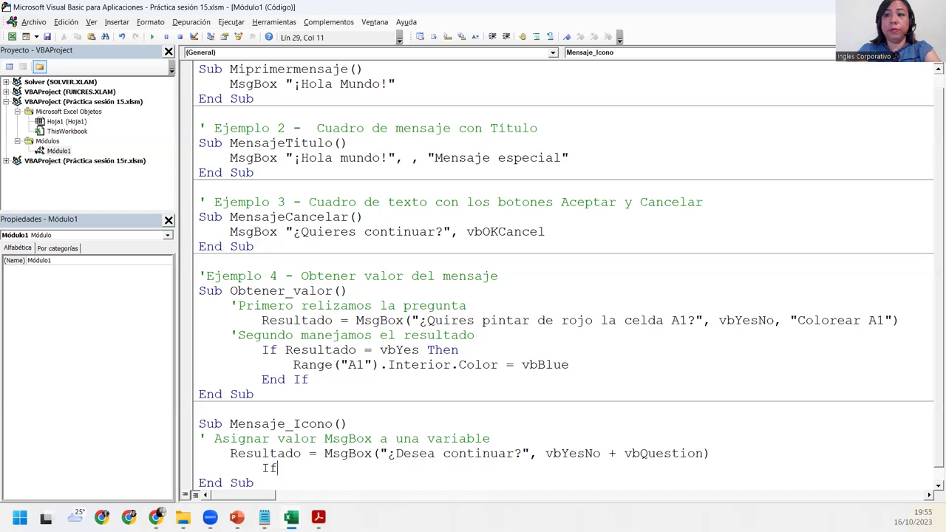
type(" Resultado = vbye")
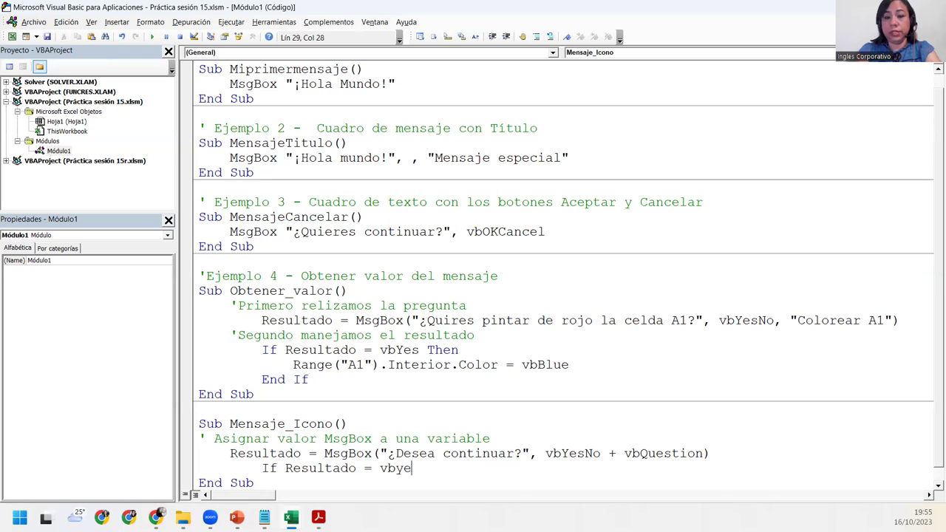
type("s ")
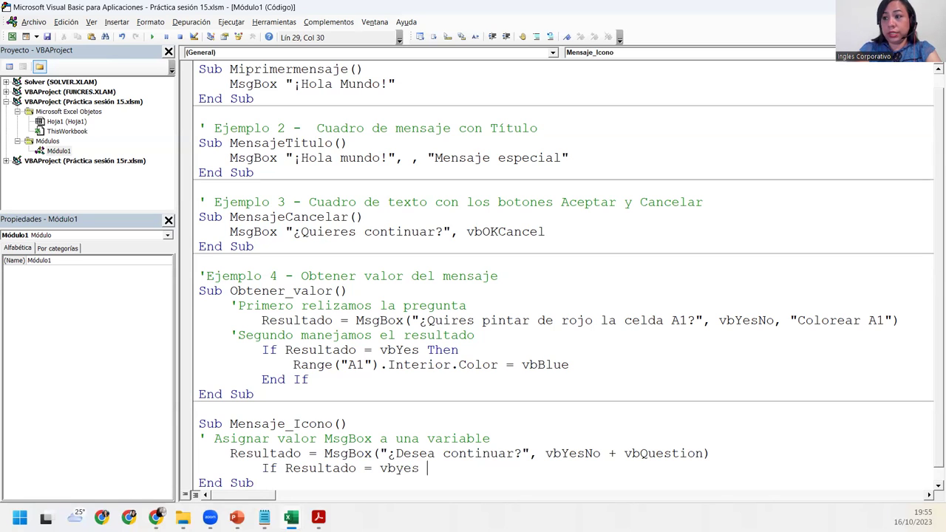
type("then")
key("Return")
key("Tab")
type("m")
key("ctrl+space")
type("sg")
key("Tab")
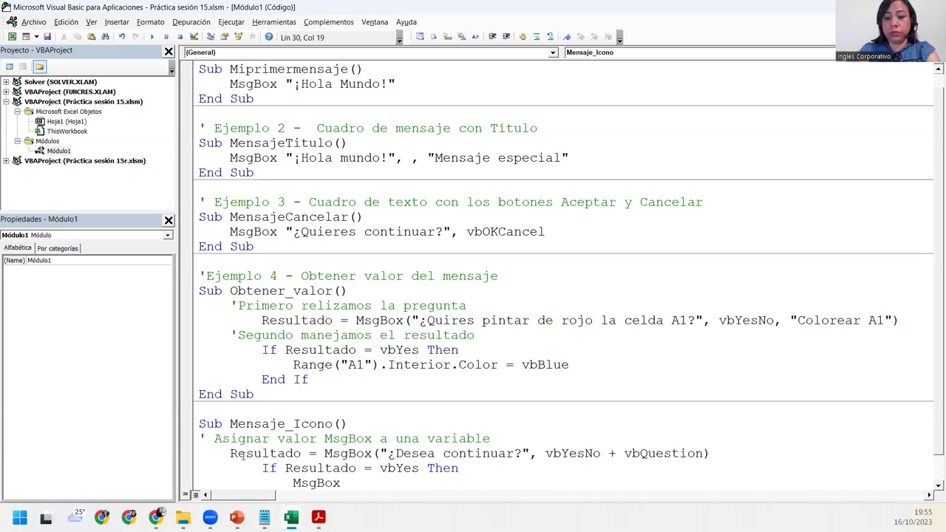
type(" = ")
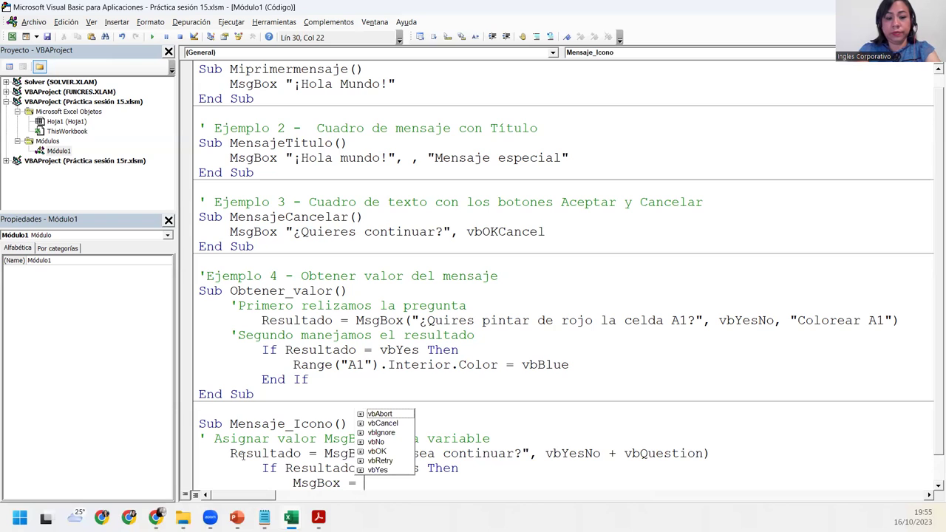
type("\"Hiciste clic en Si\"")
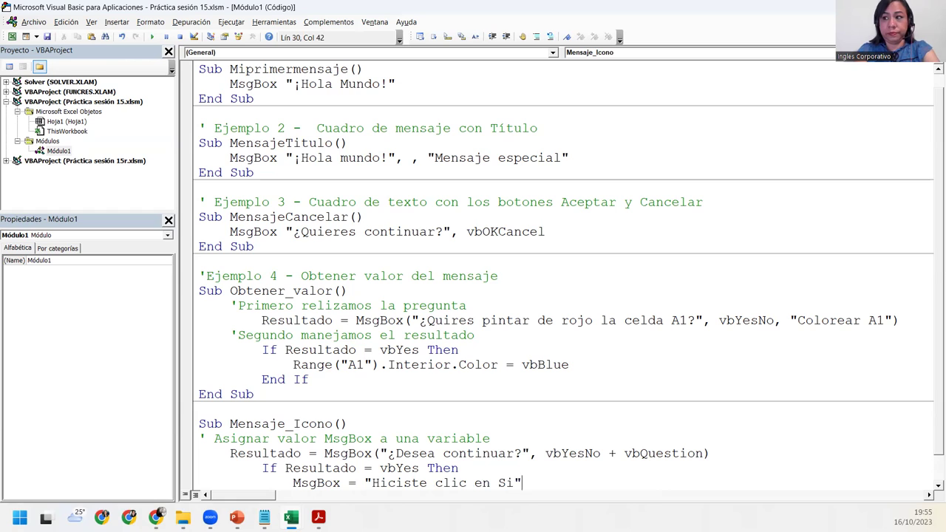
key("Return")
Add an Else branch with MsgBox = "Hiciste clic en No"
key("shift+Tab")
type("Else")
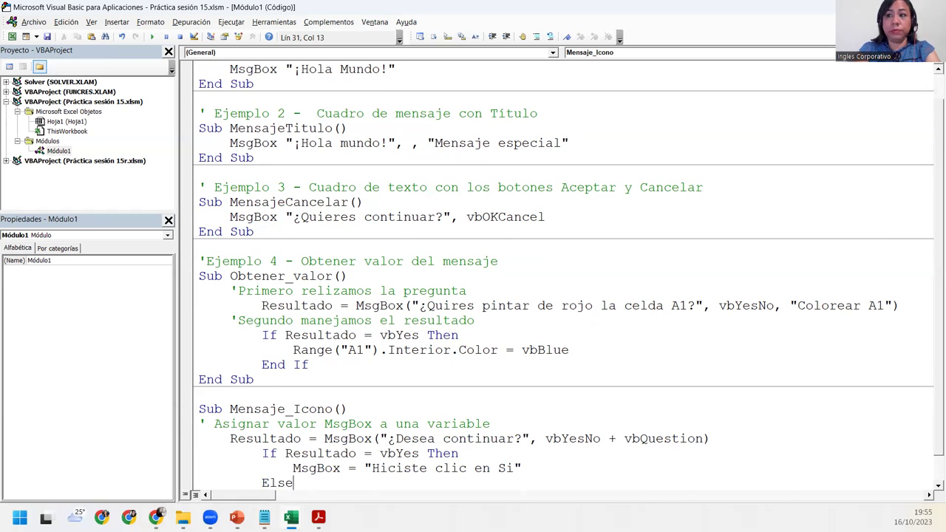
key("Return")
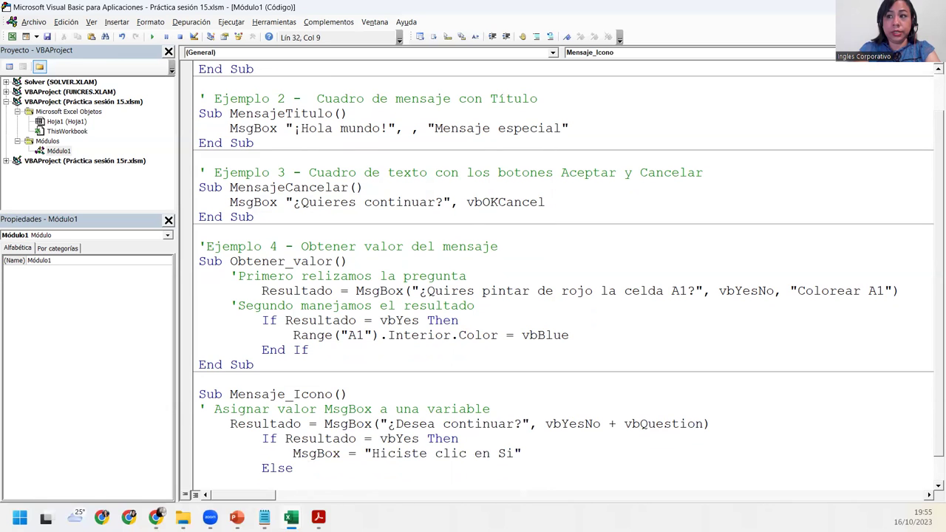
key("Tab")
key("ctrl+space")
type("msg")
key("Tab")
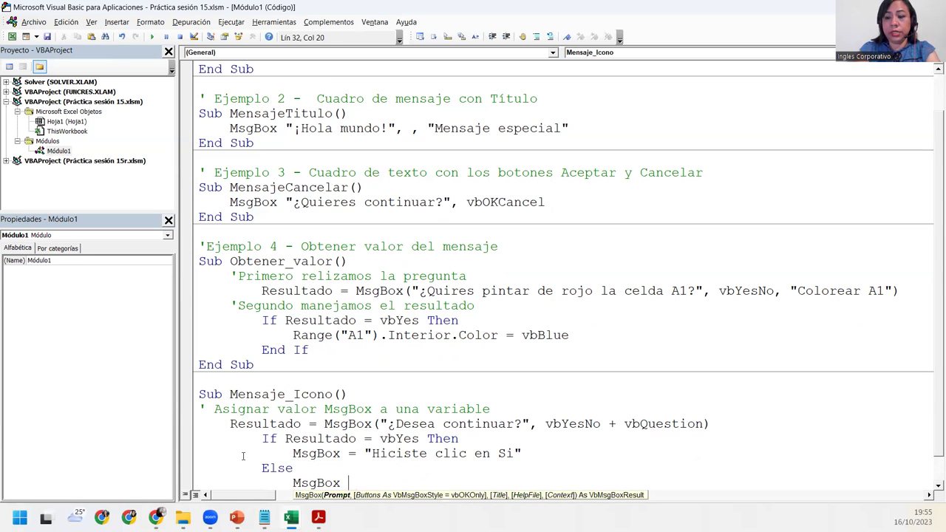
type("= \"Hiciste clic e")
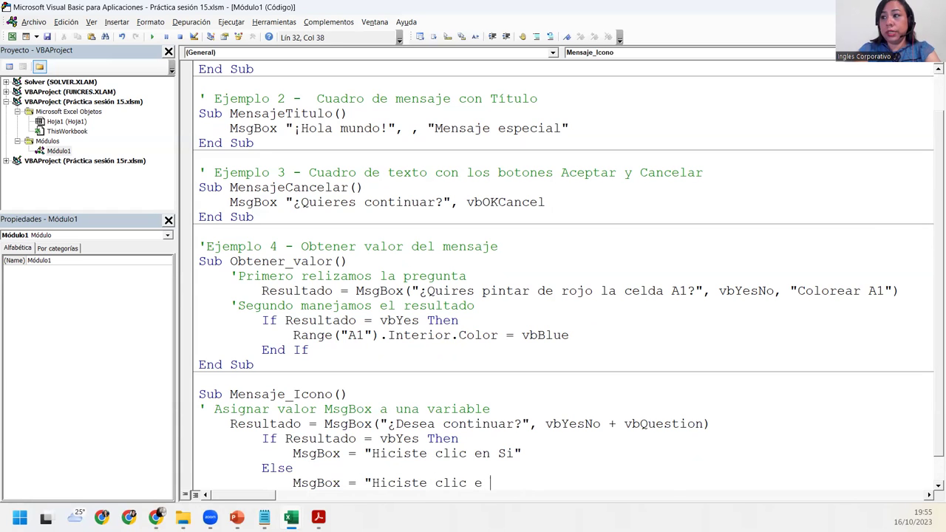
key("BackSpace")
type("n Np")
key("BackSpace")
type("o\"")
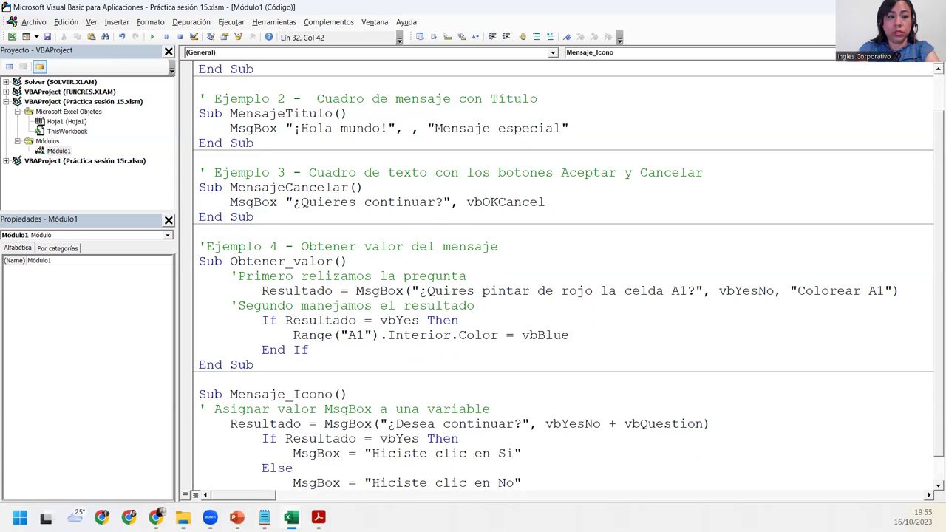
key("Return")
Close the block with End If and move the caret to the End Sub line
key("BackSpace")
type("End If")
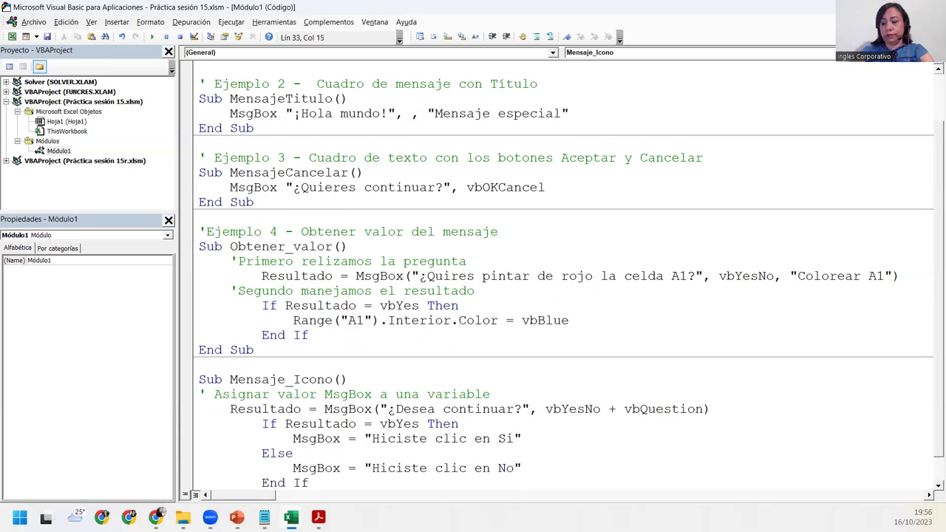
scroll(262, 478, "down", 1)
left_click(263, 477)
key("Return")
key("Return")
key("Return")
key("Return")
key("Return")
key("Return")
key("Return")
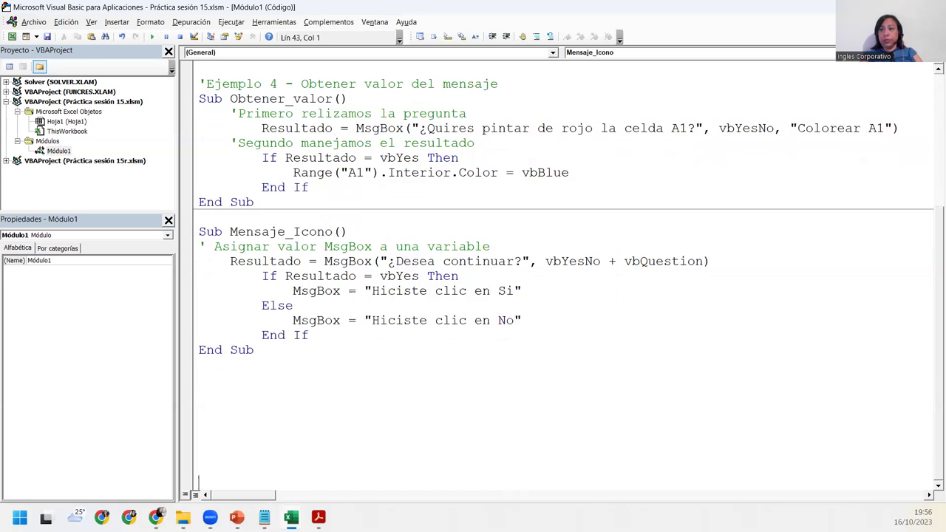
left_click(295, 351)
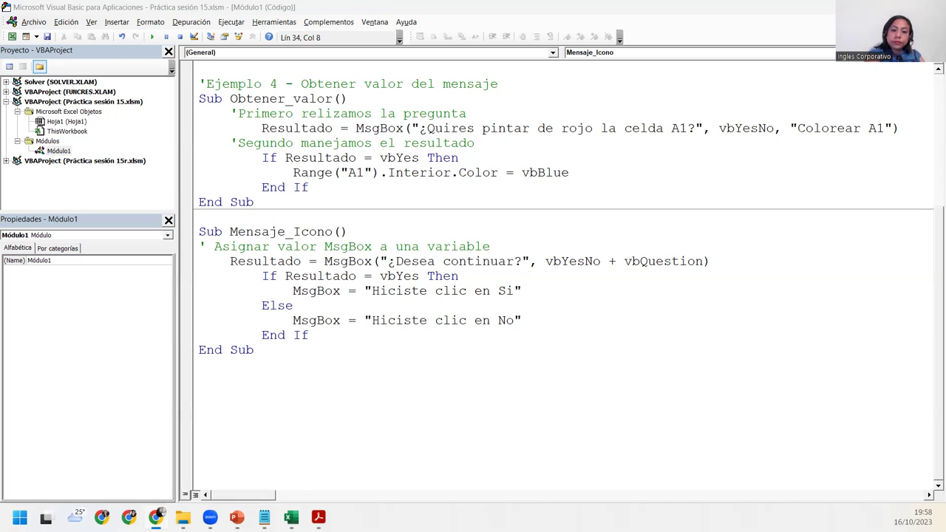
left_click(343, 401)
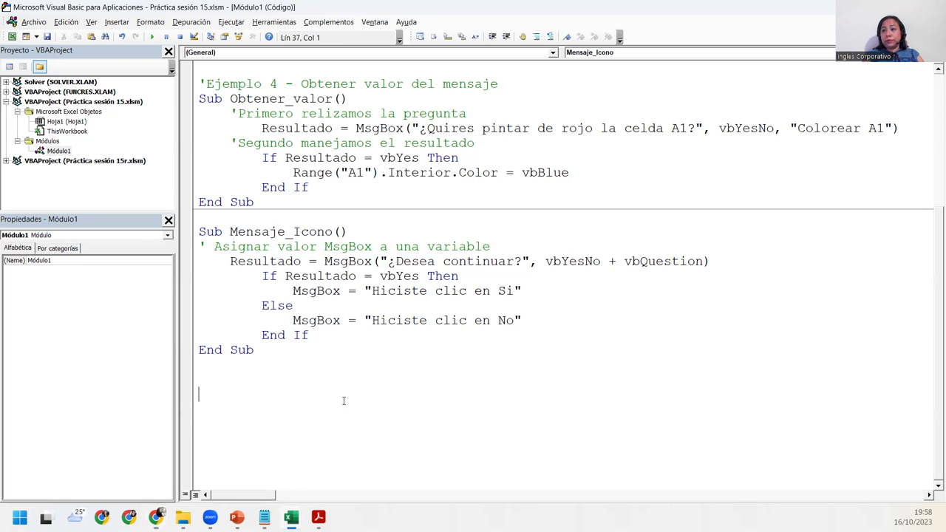
left_click(358, 320)
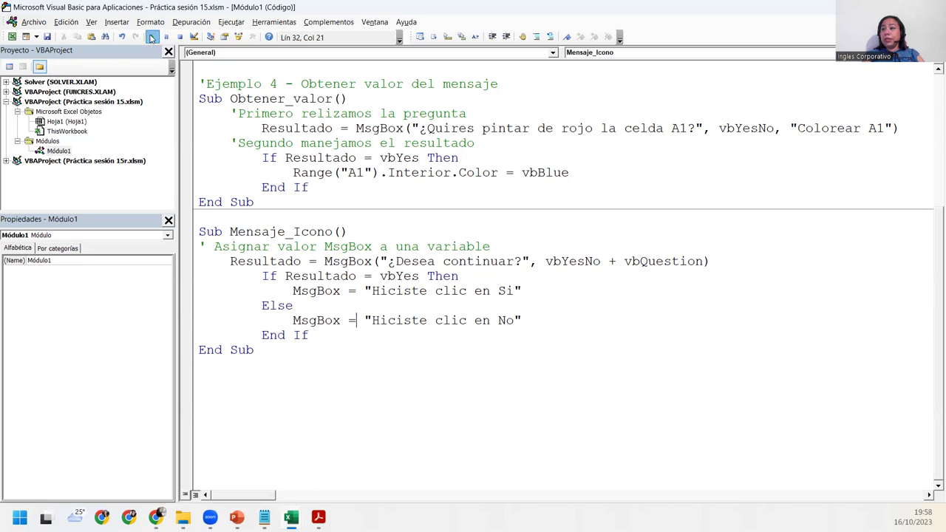
Run Mensaje_Icono, dismiss the compile error, and inspect the faulty MsgBox line
left_click(151, 38)
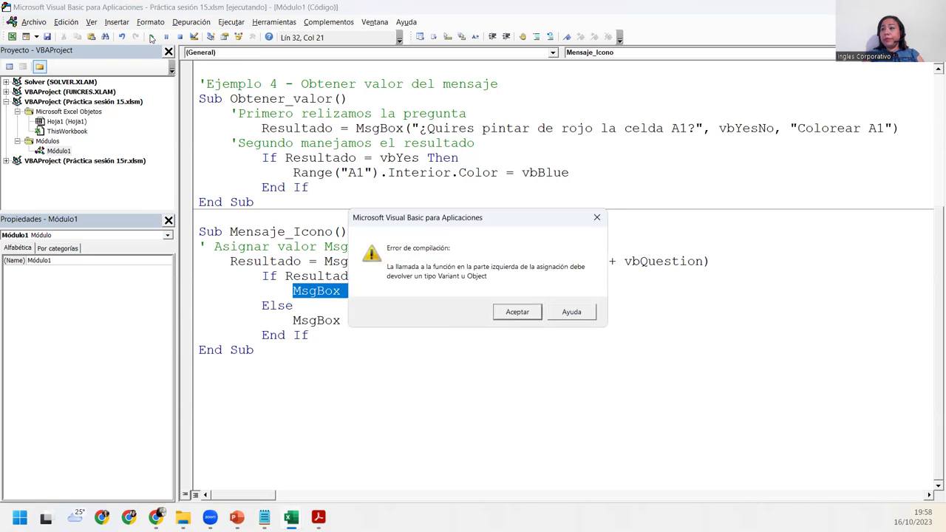
left_click(524, 314)
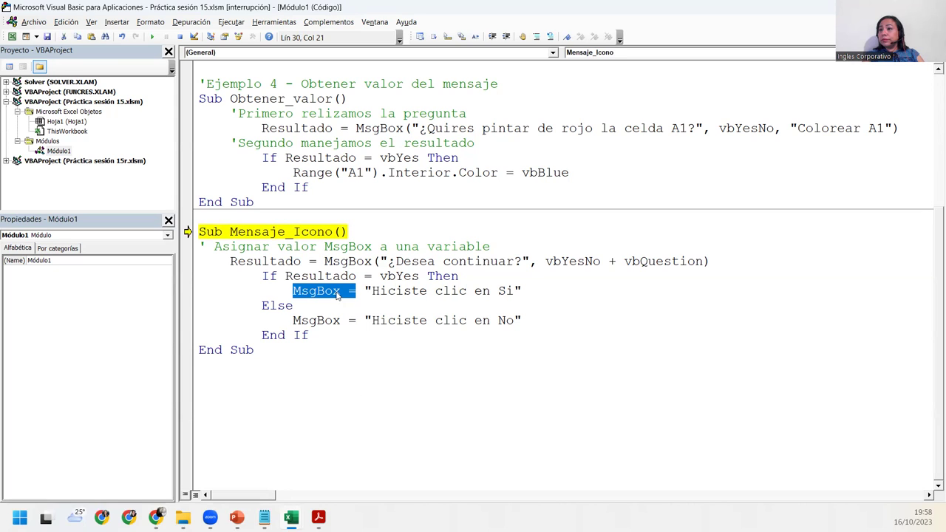
left_click(338, 291)
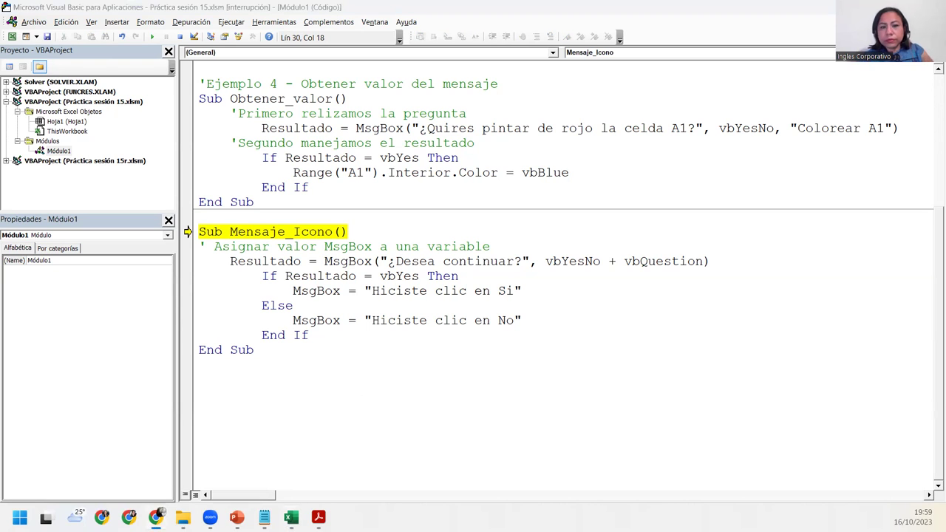
left_click(398, 320)
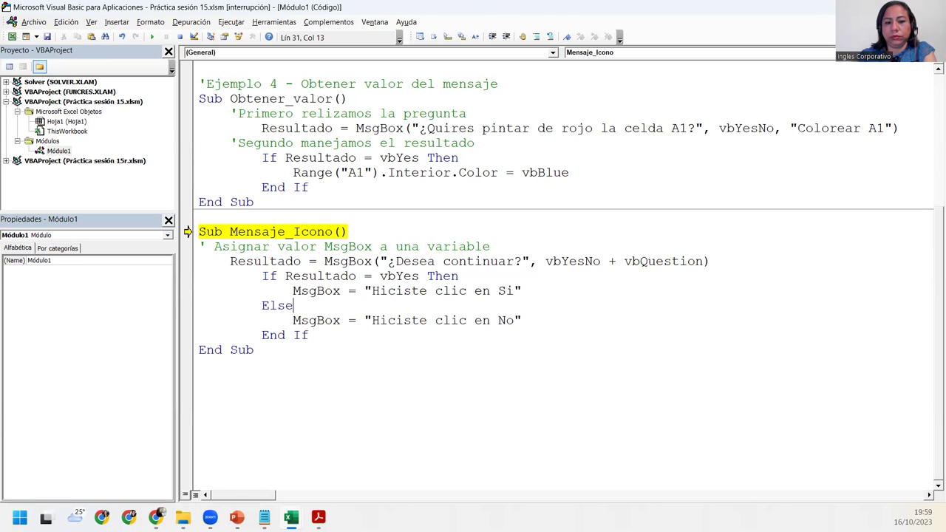
key("F5")
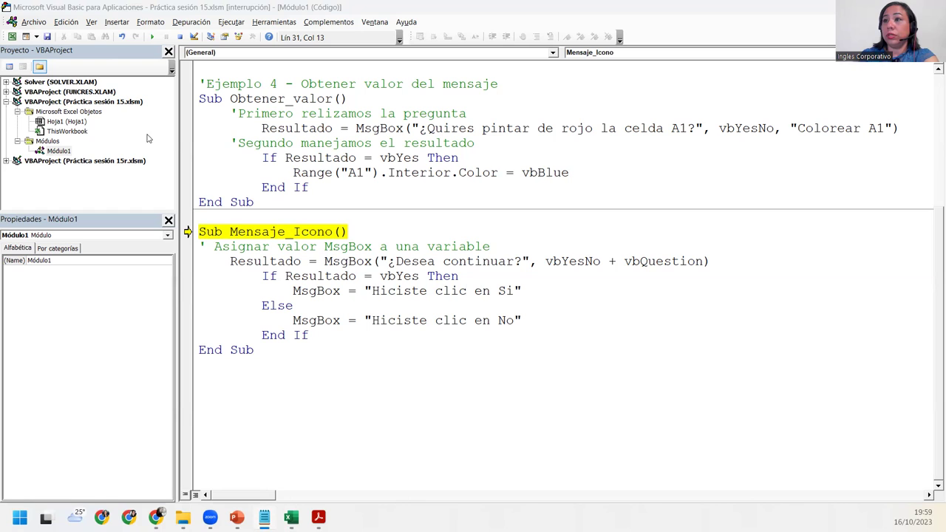
left_click(317, 260)
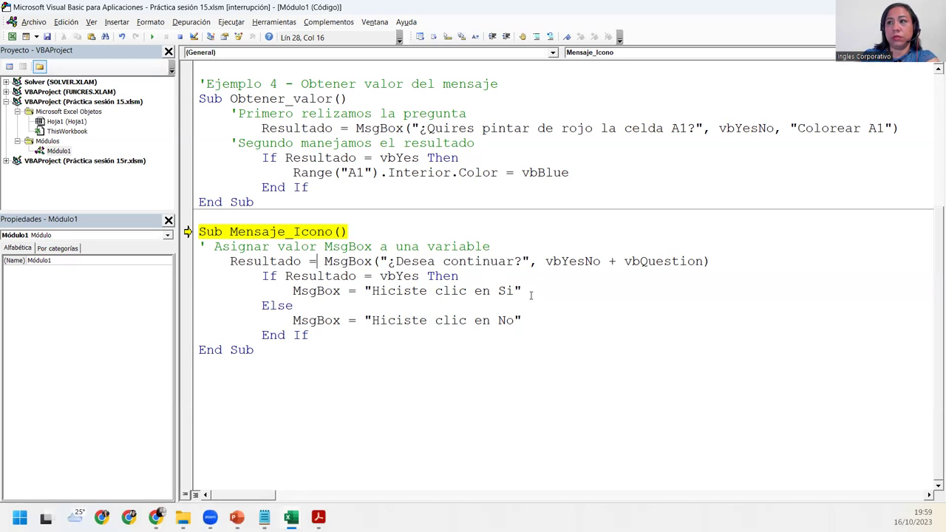
Run Mensaje_Icono again, dismiss the compile error, and resume the paused macro with F5
left_click(261, 291)
key("Down")
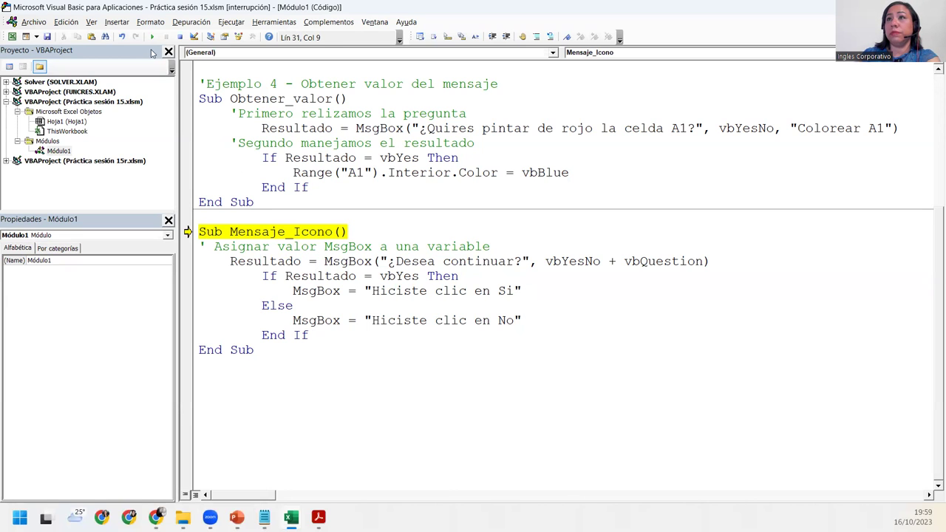
left_click(151, 36)
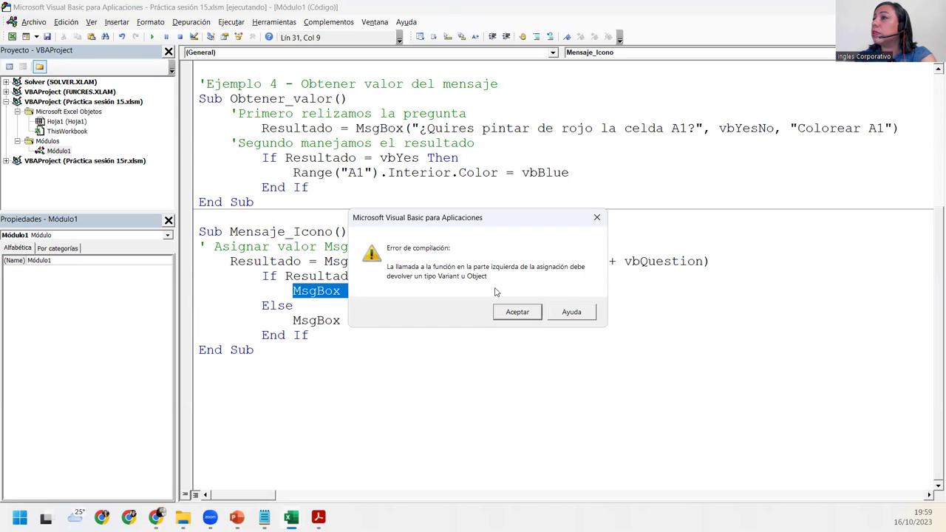
left_click(517, 311)
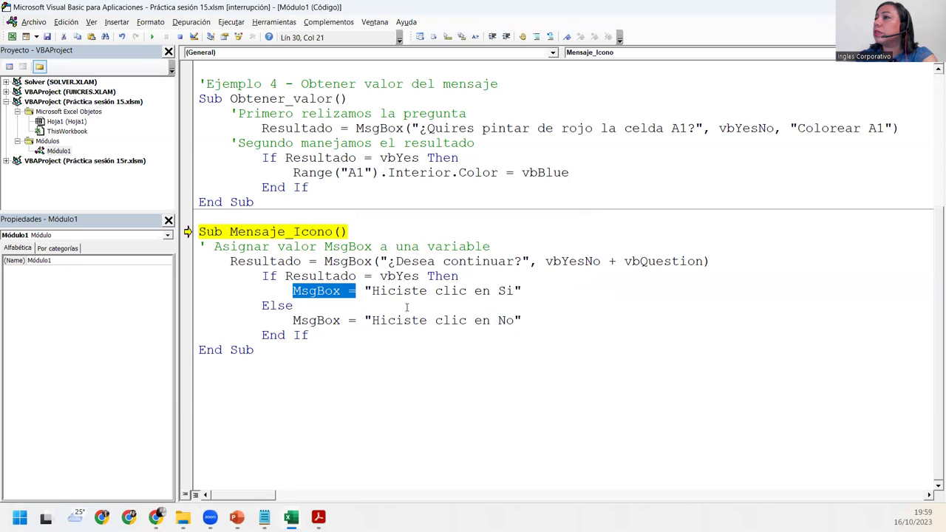
left_click(407, 306)
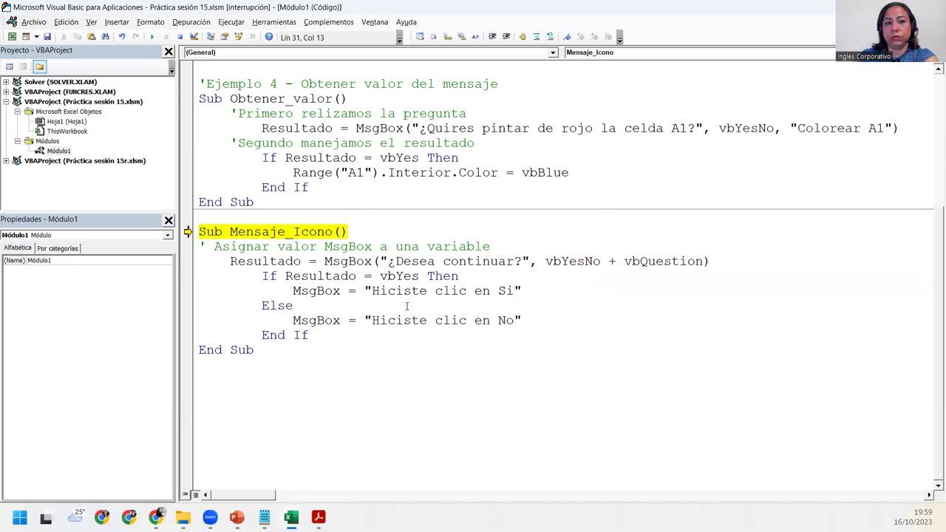
left_click(396, 275)
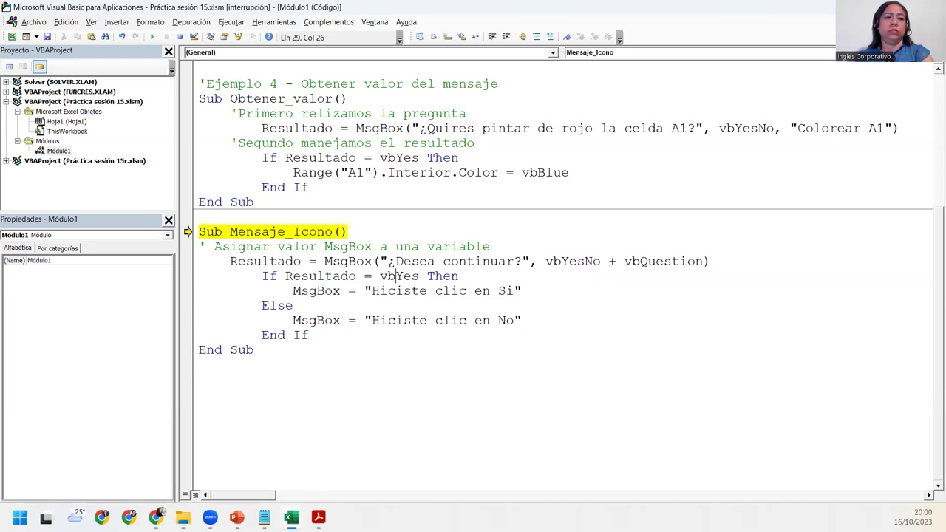
key("F5")
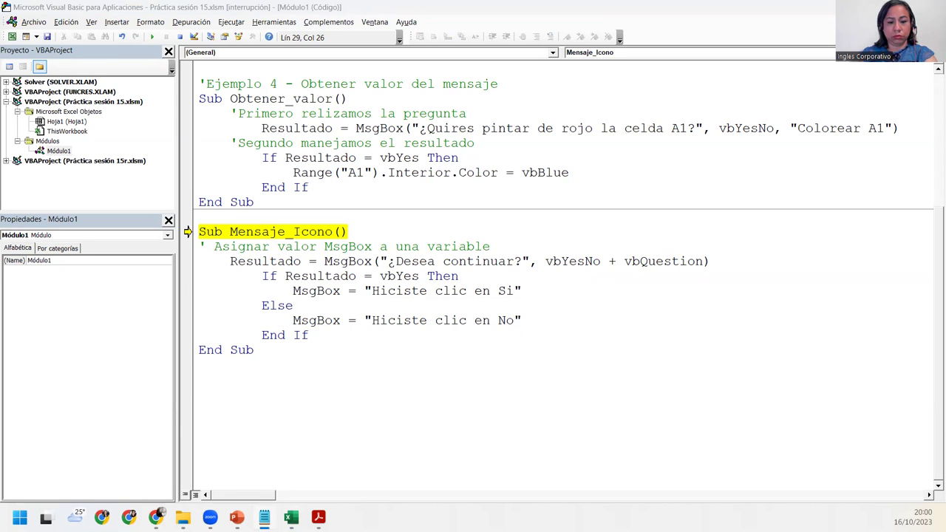
Reset the paused project, then run MsgBoxInformacionIcono and answer No
left_click(211, 392)
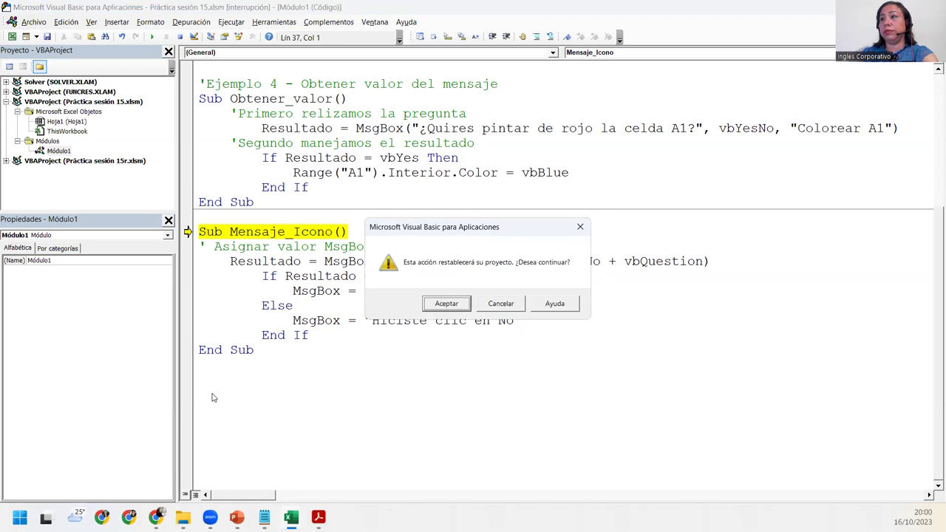
left_click(447, 304)
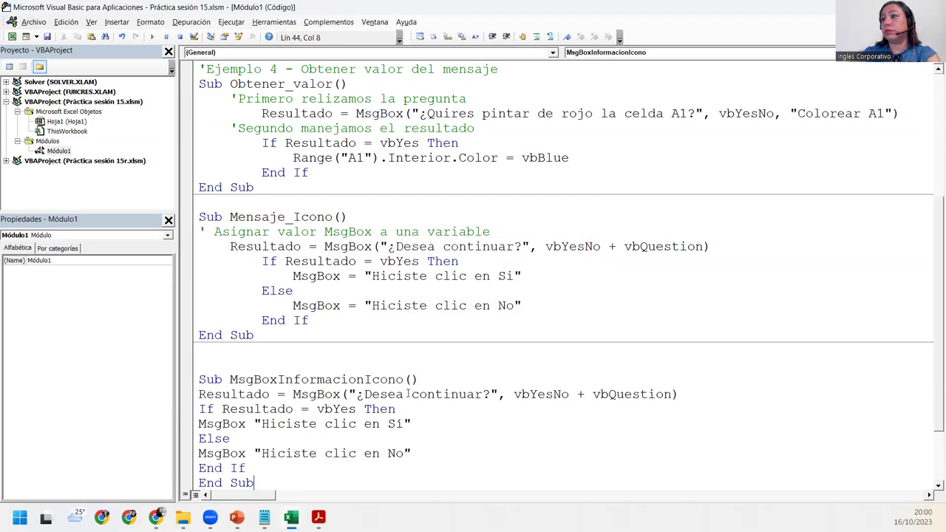
left_click(389, 427)
scroll(380, 414, "down", 2)
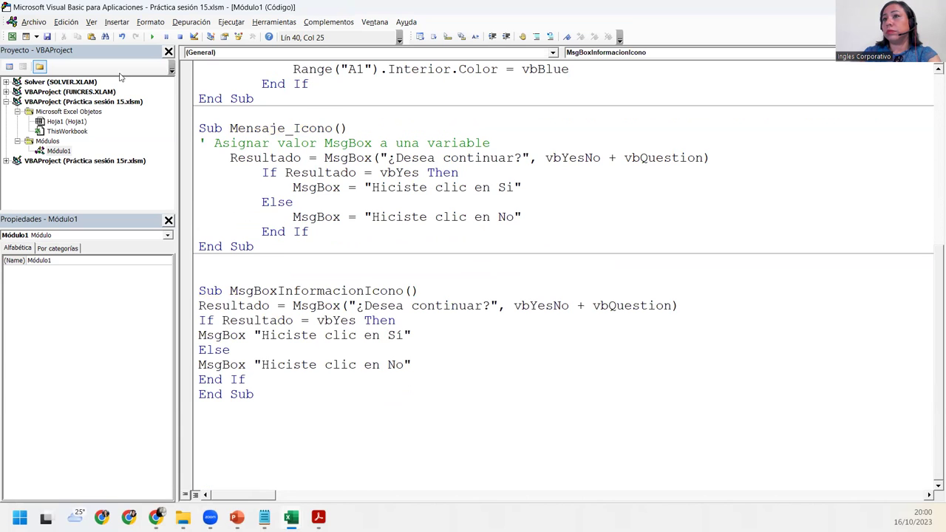
left_click(152, 36)
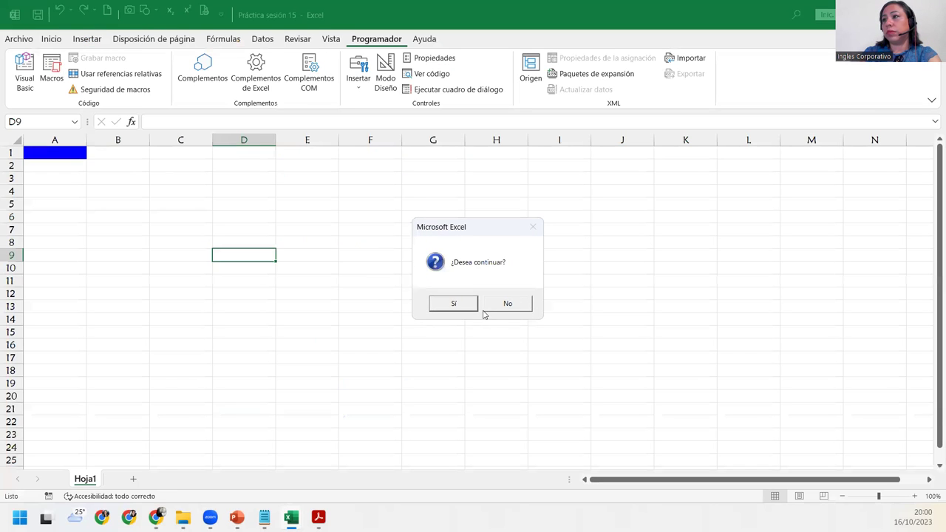
left_click(494, 306)
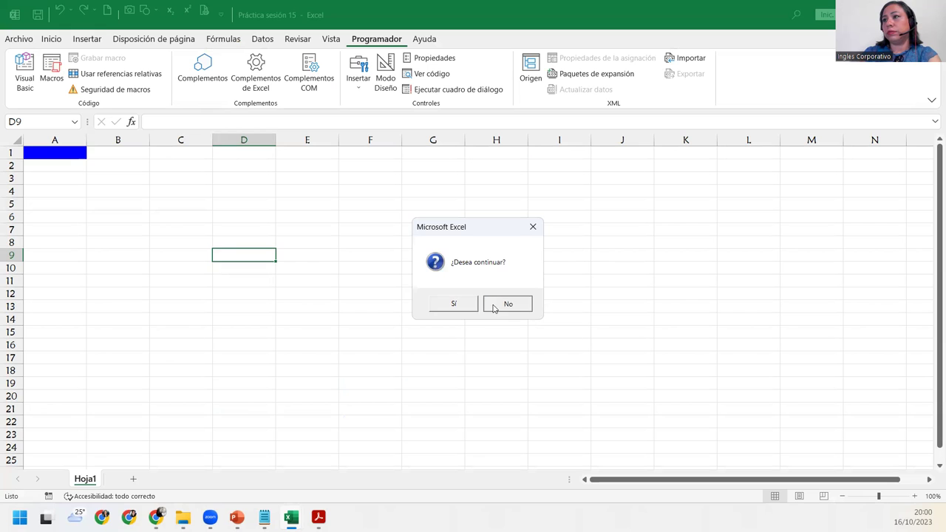
left_click(489, 296)
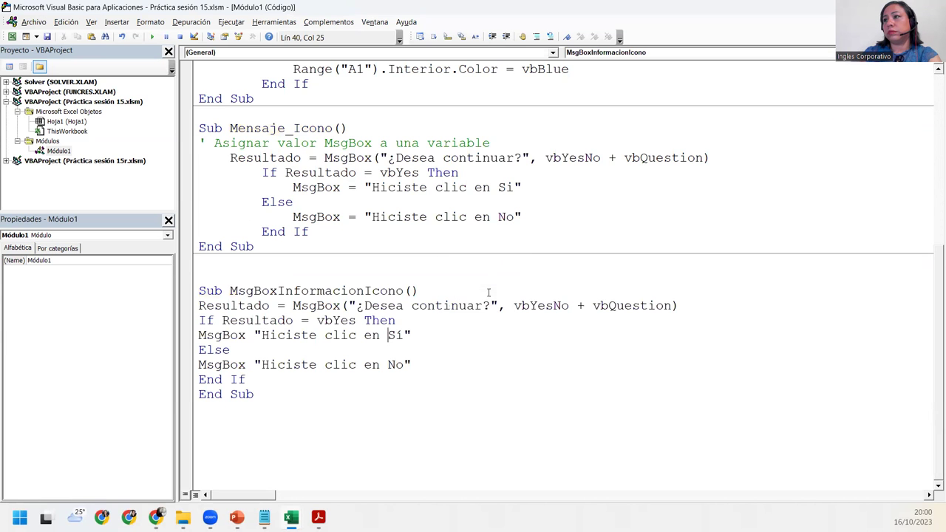
Rename Sub Mensaje_Icono to MensajeIcono by deleting the underscore
left_click(329, 356)
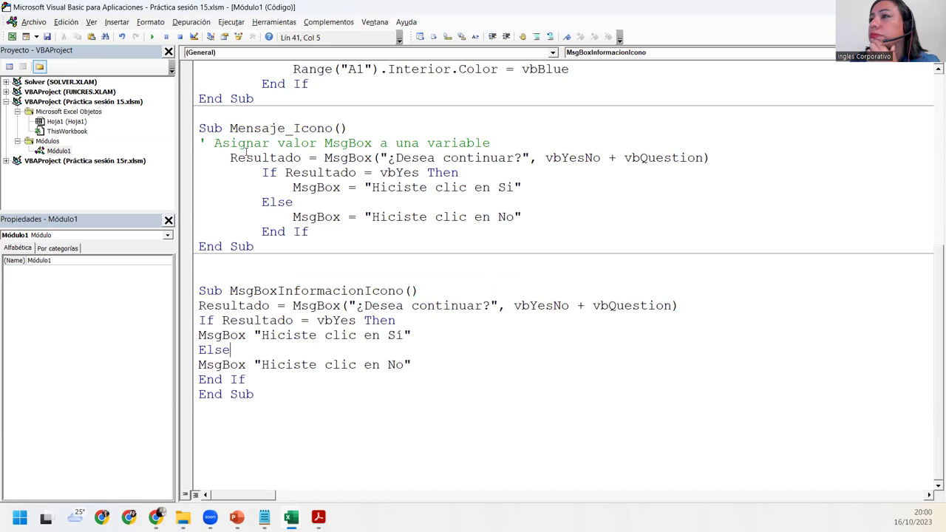
left_click(293, 129)
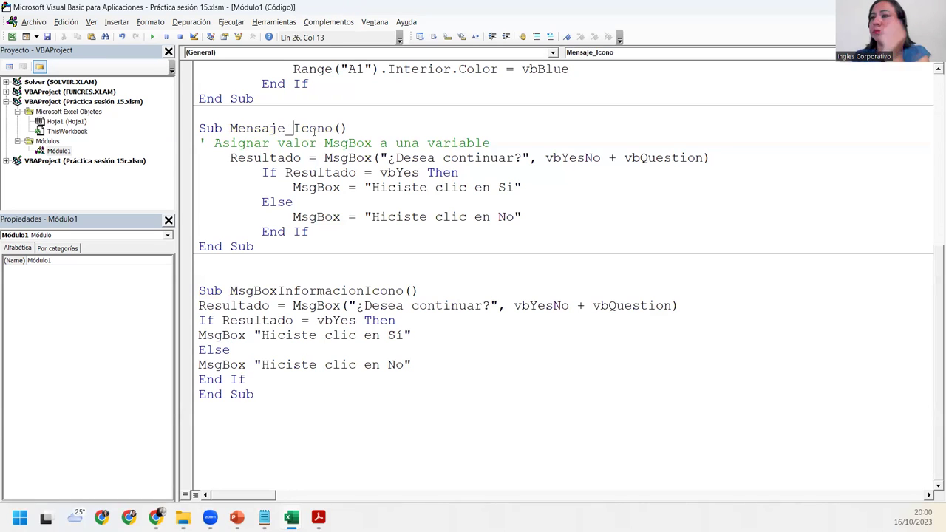
key("BackSpace")
left_click(309, 231)
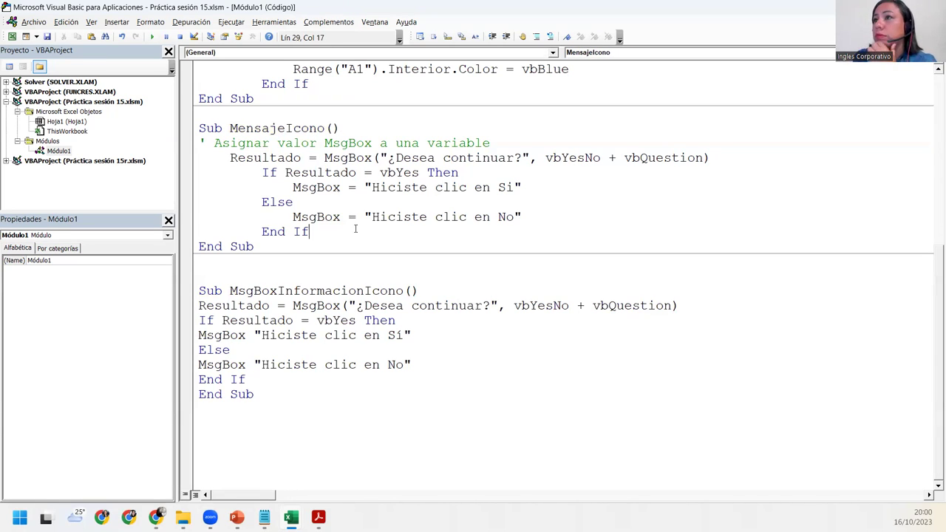
left_click(301, 157)
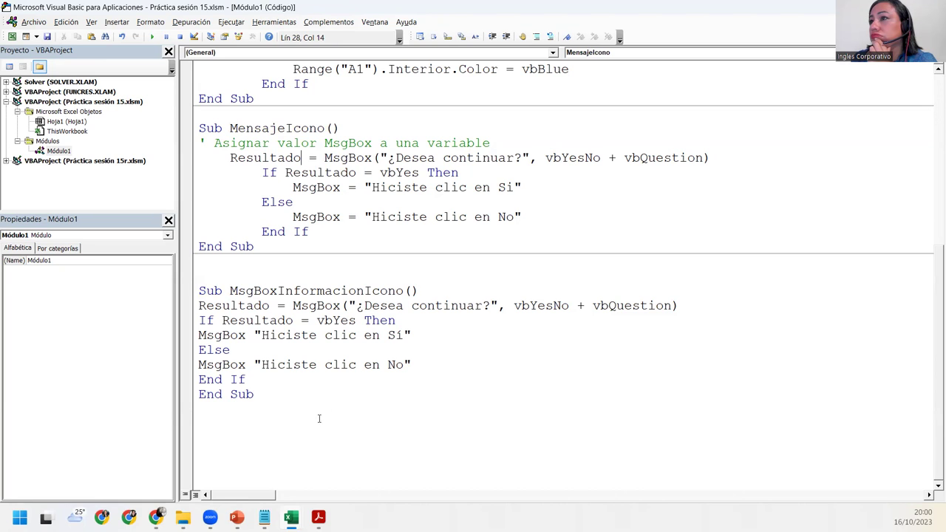
Remove the equals sign after MsgBox in both the Si and No reply lines
left_click_drag(268, 398, 199, 292)
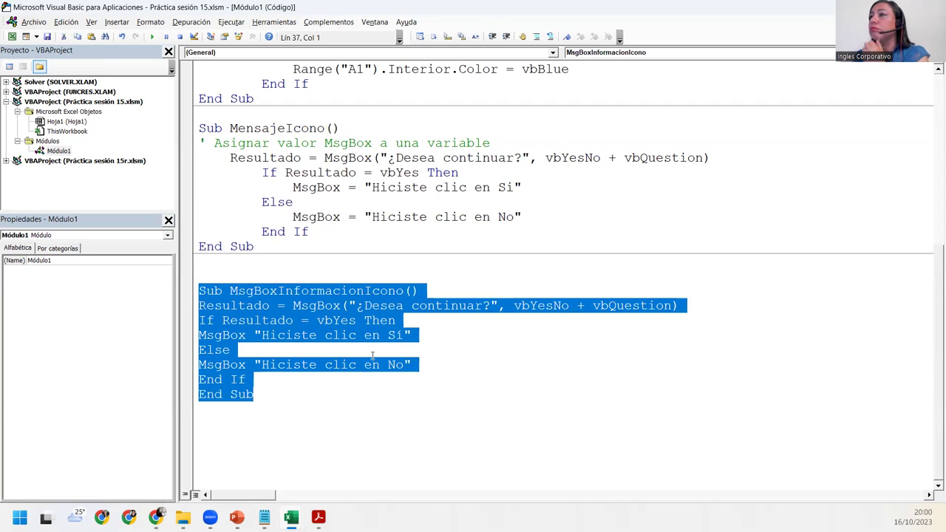
left_click(373, 353)
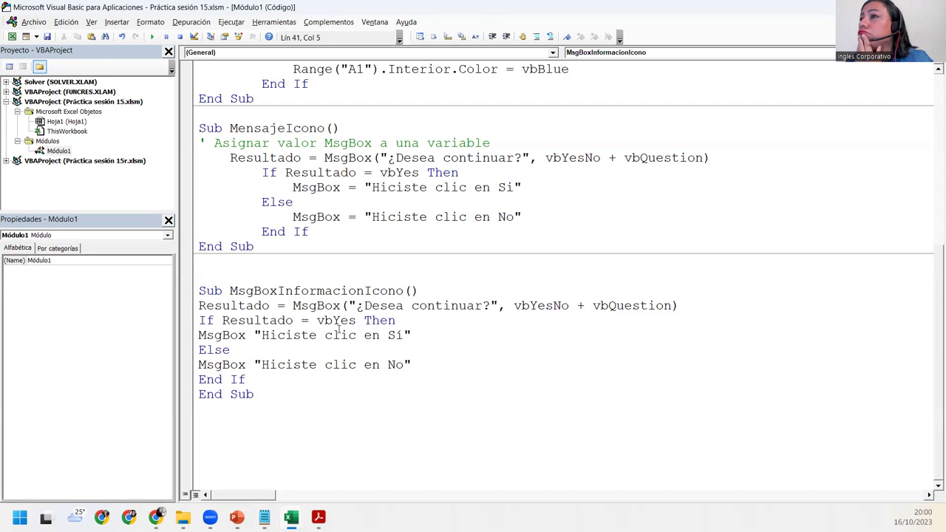
left_click(350, 187)
key("Delete")
key("Delete")
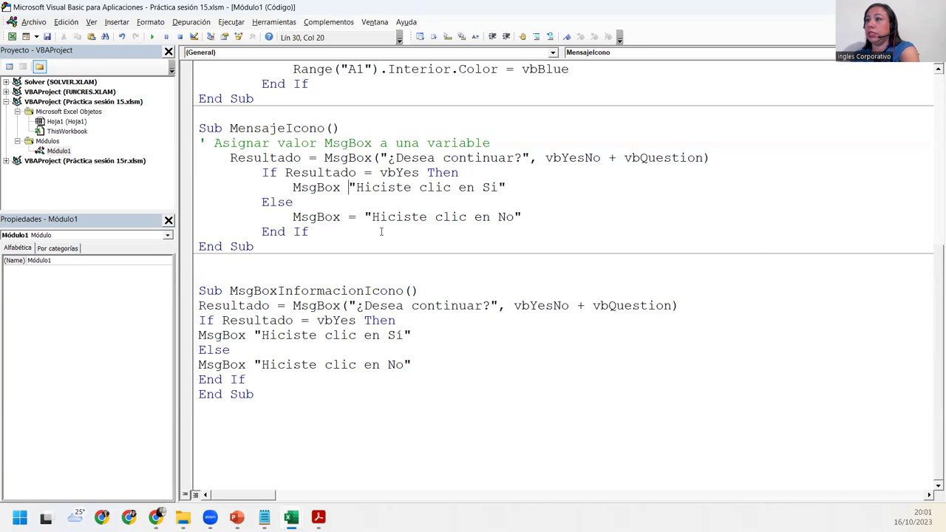
left_click(364, 216)
key("BackSpace")
key("BackSpace")
key("BackSpace")
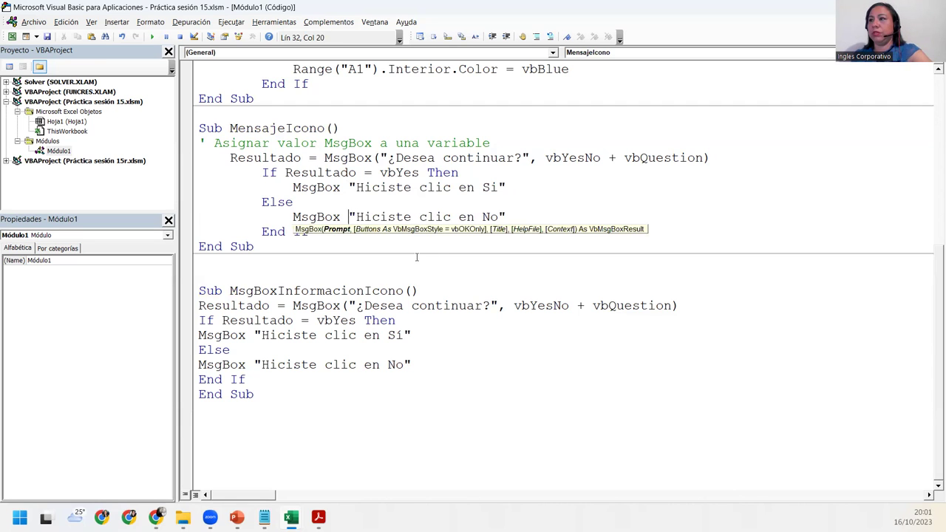
Delete the duplicate MsgBoxInformacionIcono sub and restore the underscore in Mensaje_Icono
left_click_drag(255, 396, 155, 271)
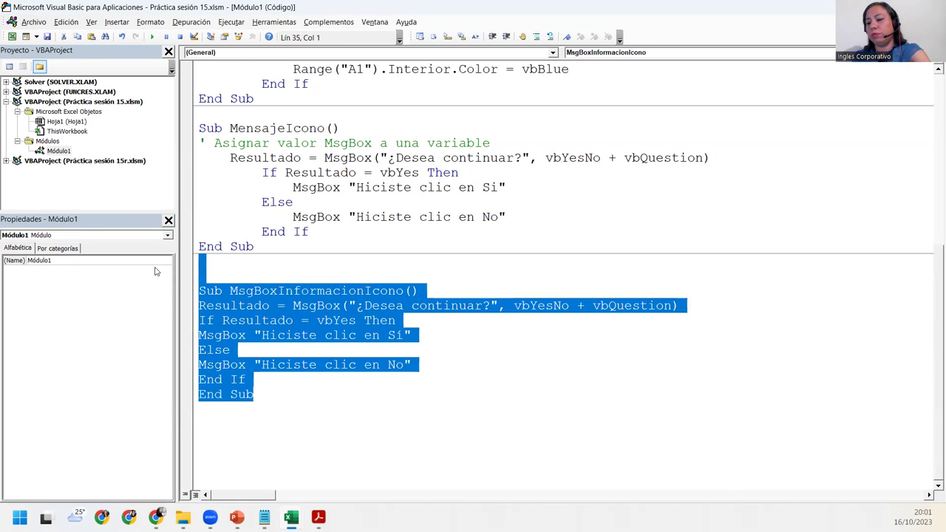
key("Delete")
left_click(324, 320)
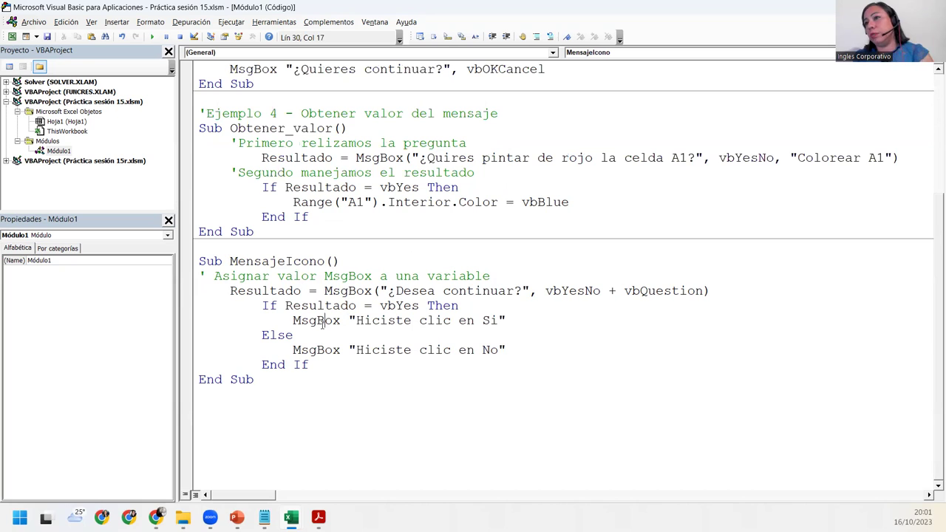
left_click(287, 258)
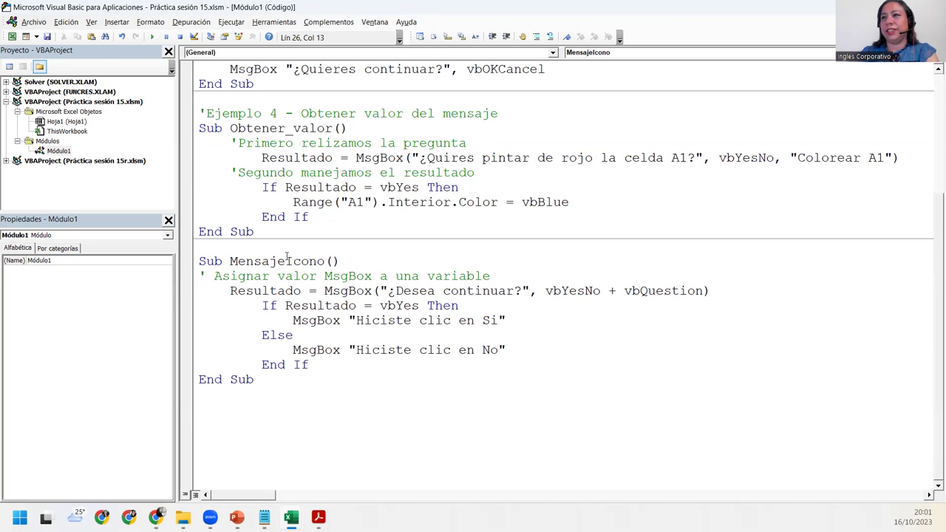
type("_")
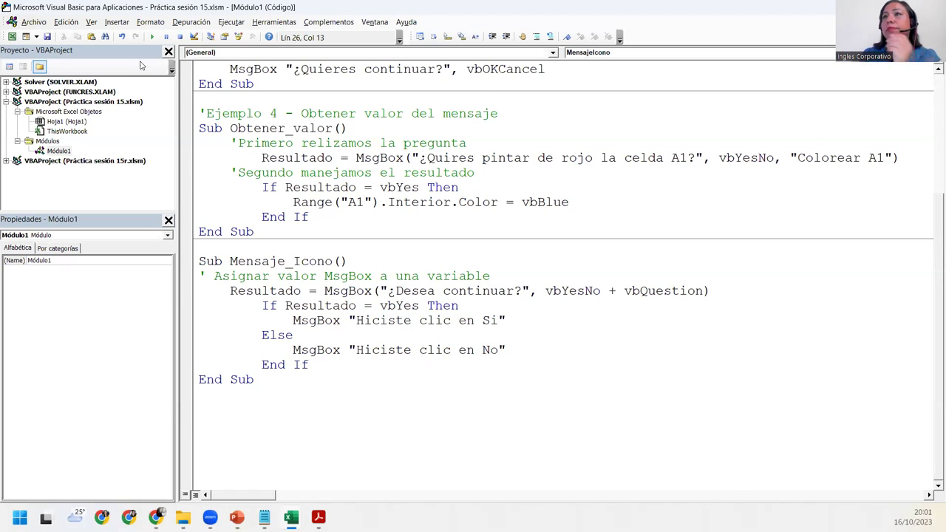
Run Mensaje_Icono twice, answering Sí then No, and dismiss each reply message
left_click(150, 39)
left_click(466, 303)
left_click(482, 299)
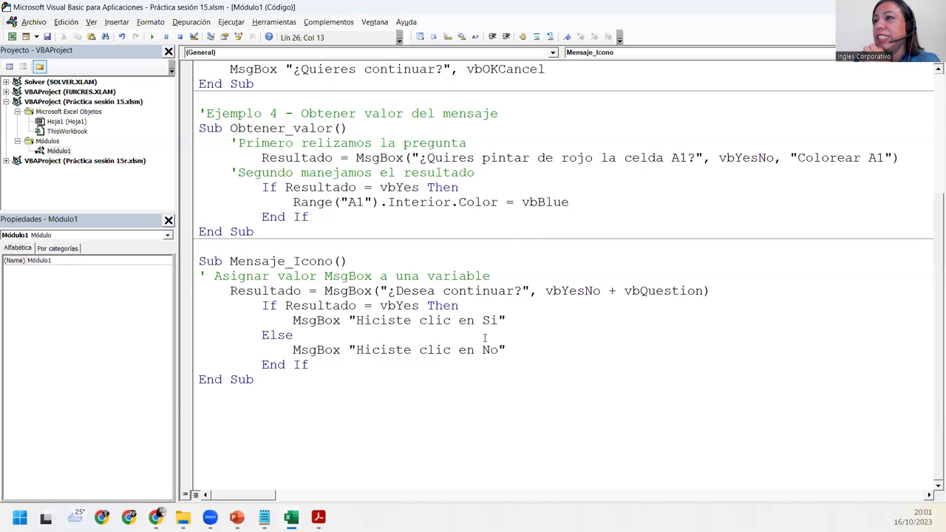
left_click(359, 350)
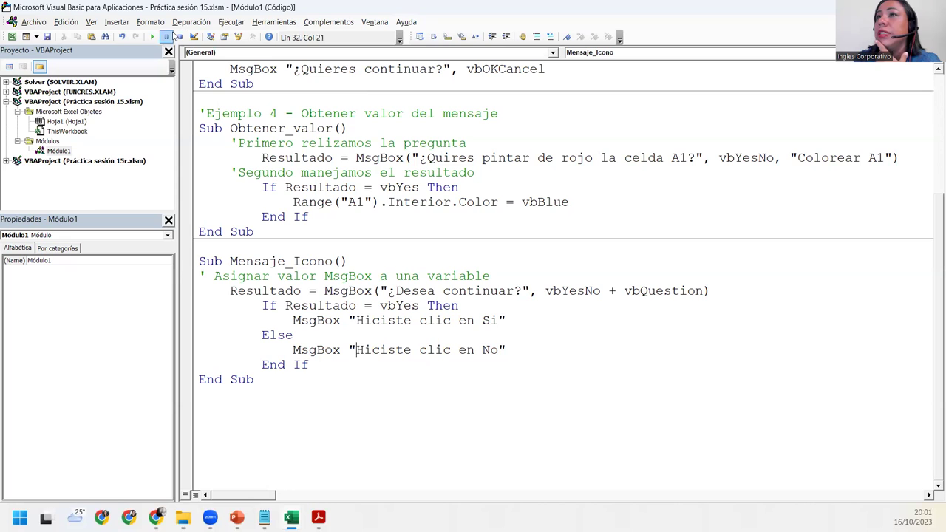
left_click(152, 38)
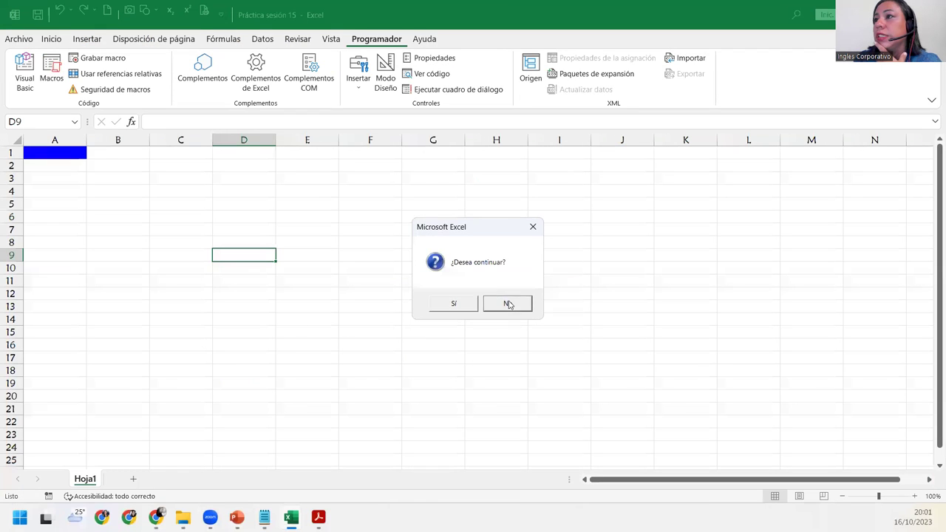
left_click(508, 303)
left_click(490, 300)
Add a blank line after End Sub and switch back to Excel with Alt+F11
left_click(345, 380)
key("Return")
key("Return")
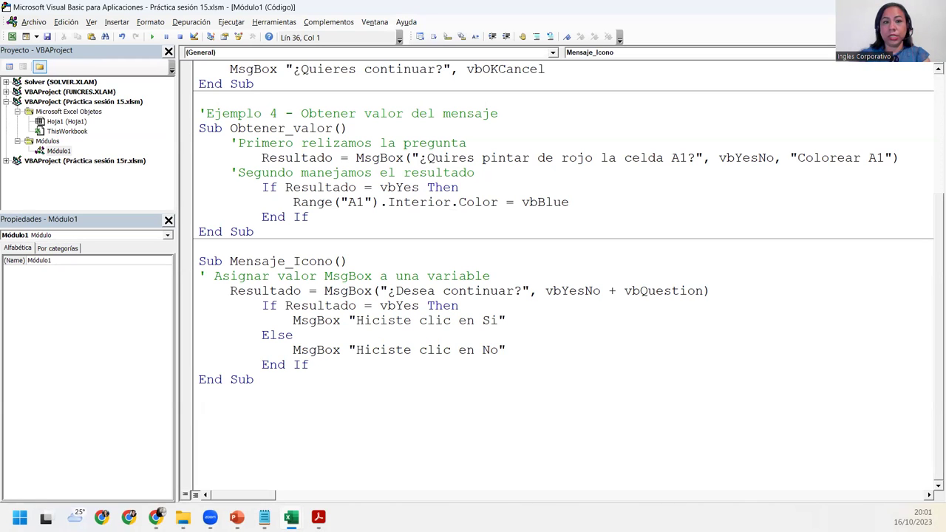
key("alt+F11")
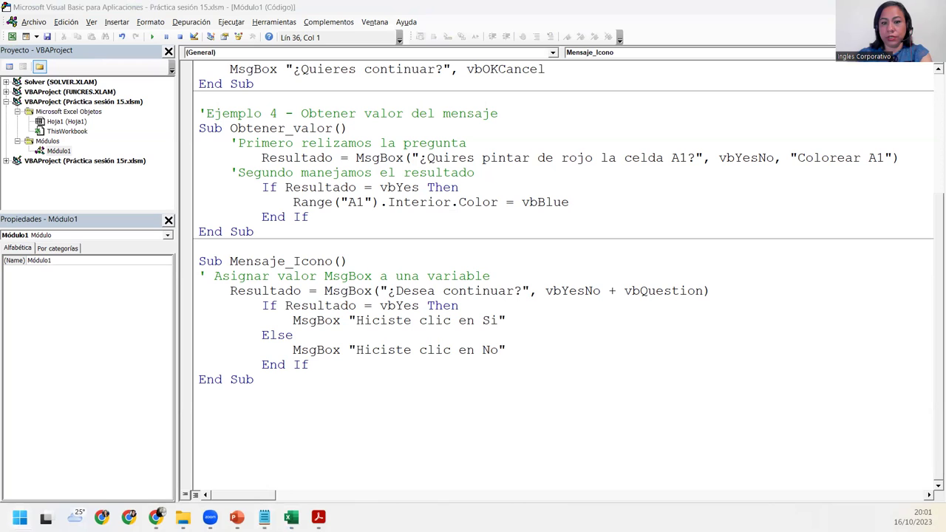